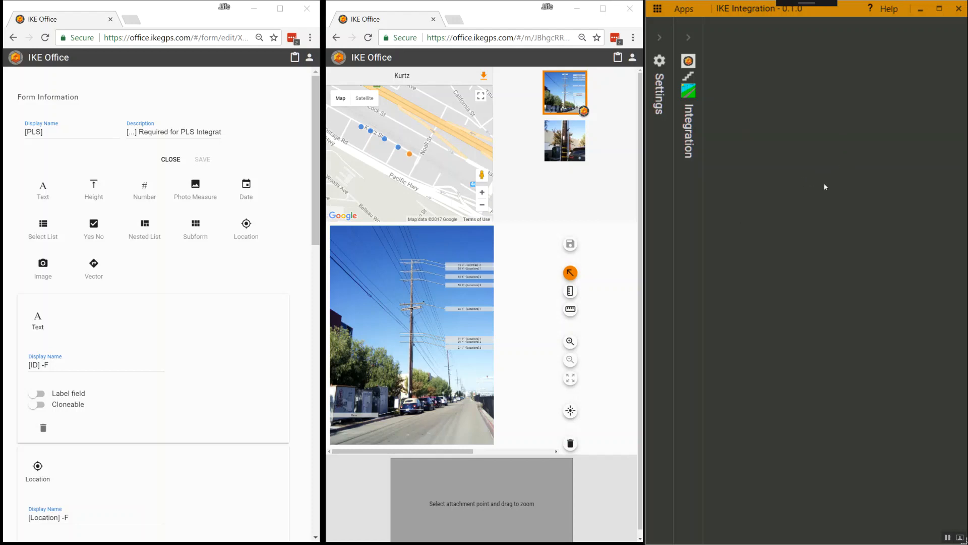
Maximize the form editor window and review the top-level fields of the [PLS] form.
click(172, 22)
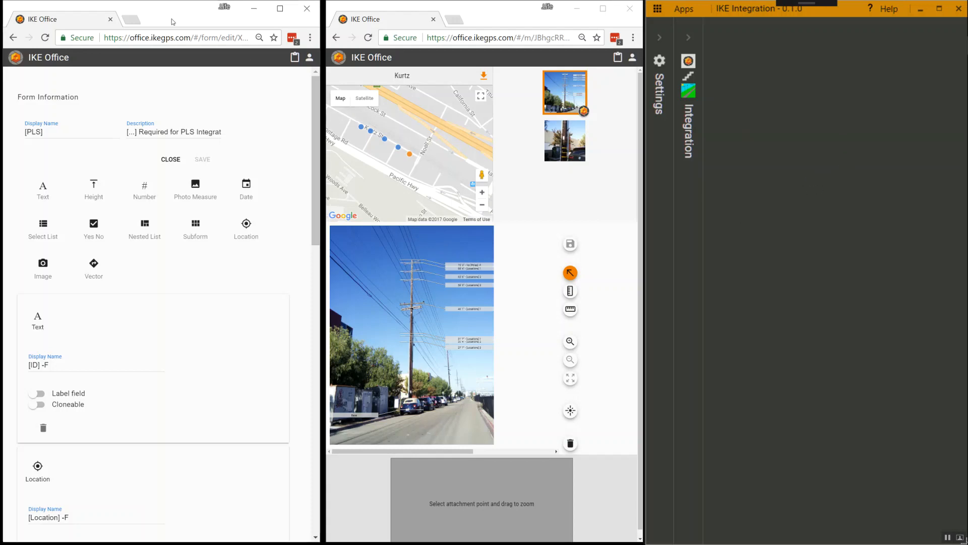
double_click(172, 22)
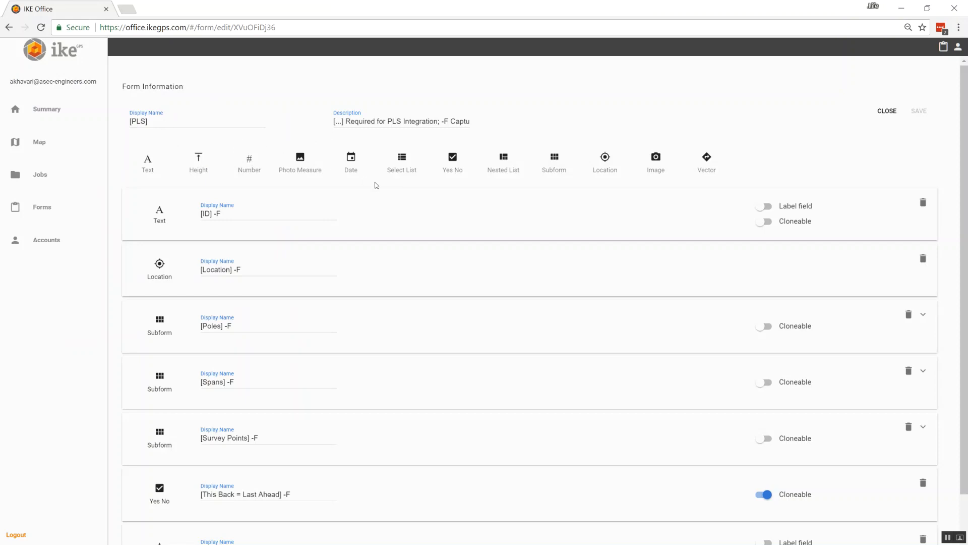
scroll(376, 186, down, 1)
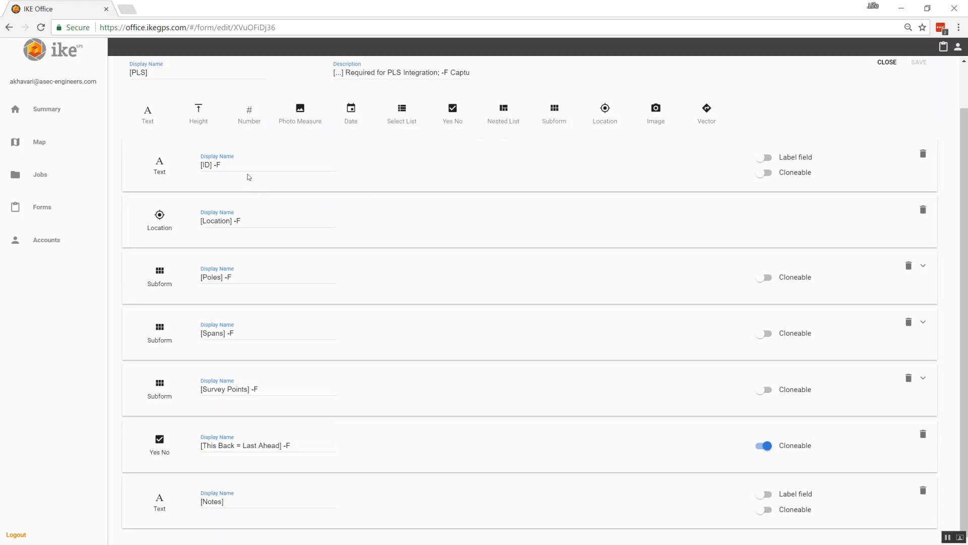
scroll(247, 173, up, 1)
scroll(303, 210, up, 1)
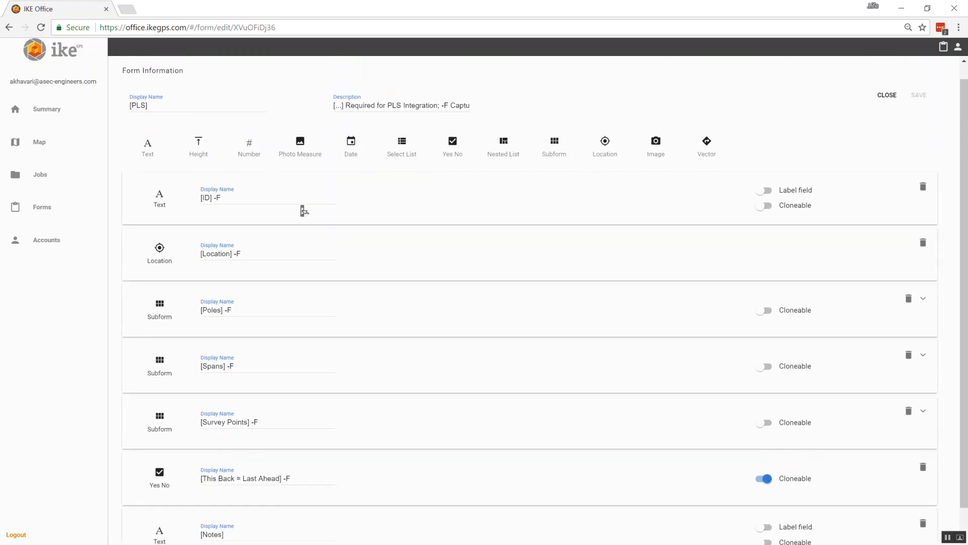
scroll(268, 156, up, 1)
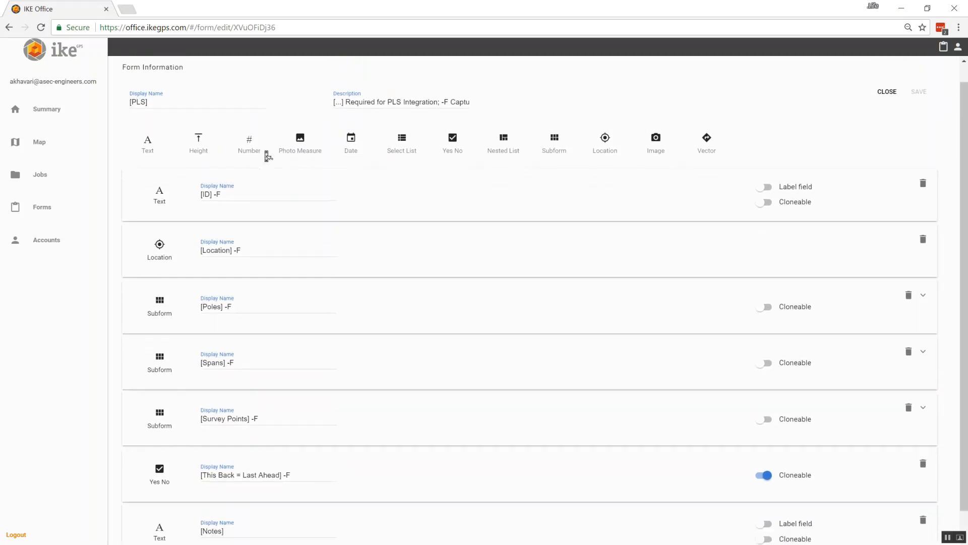
scroll(268, 156, down, 1)
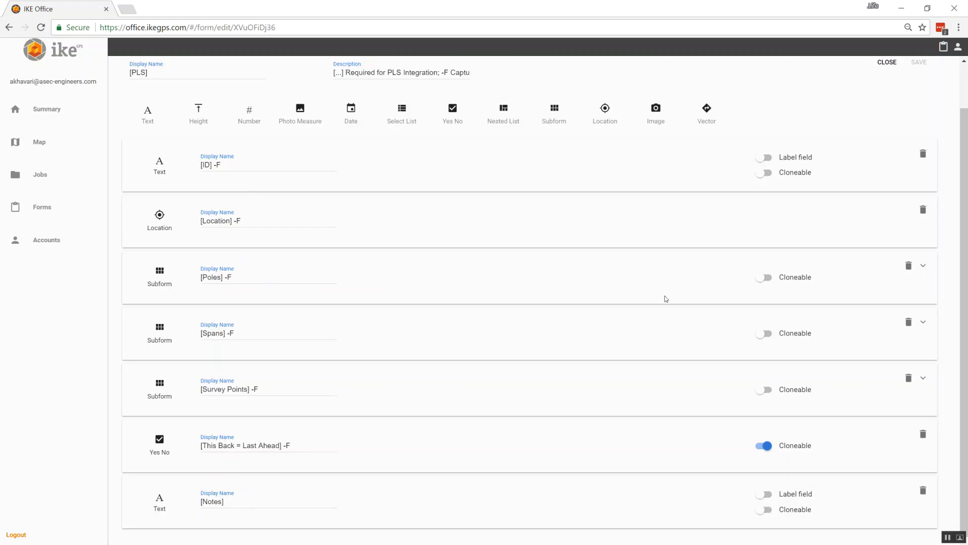
Expand the [Poles] subform and review its fields from [Pole Number] down to [Joints].
click(923, 266)
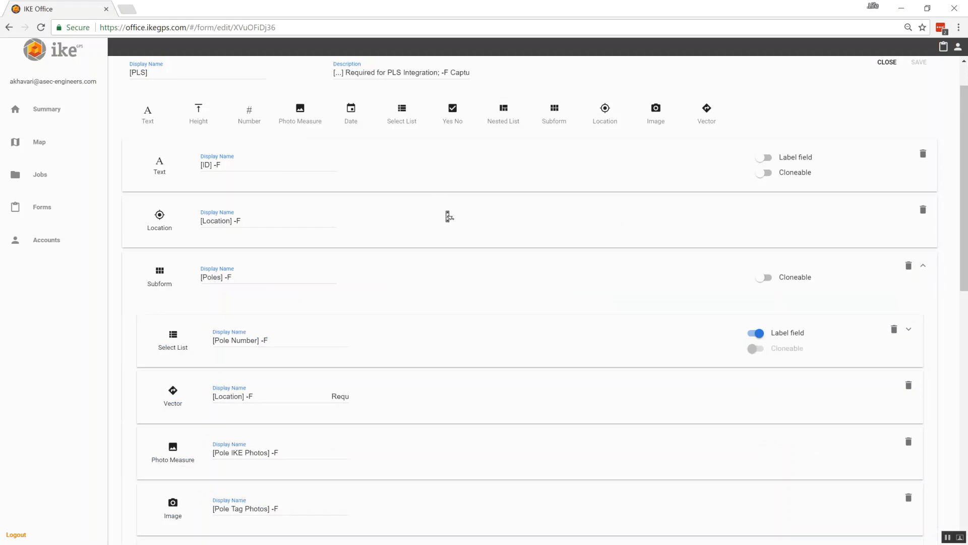
scroll(447, 217, down, 3)
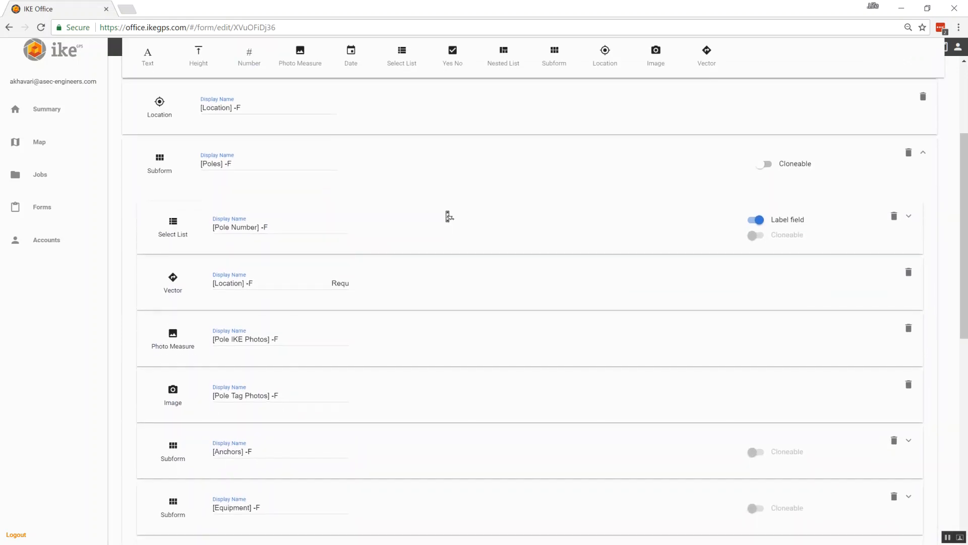
scroll(447, 216, down, 1)
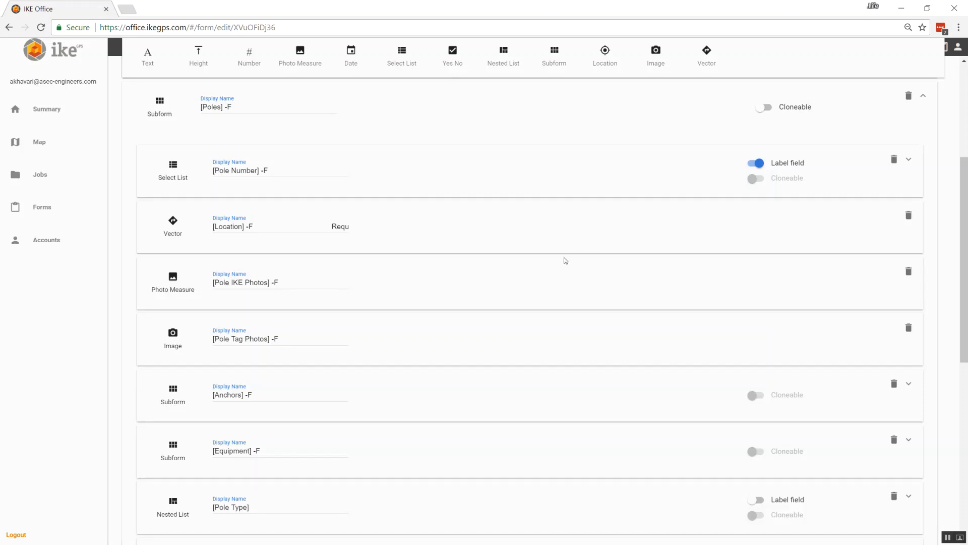
scroll(501, 267, up, 4)
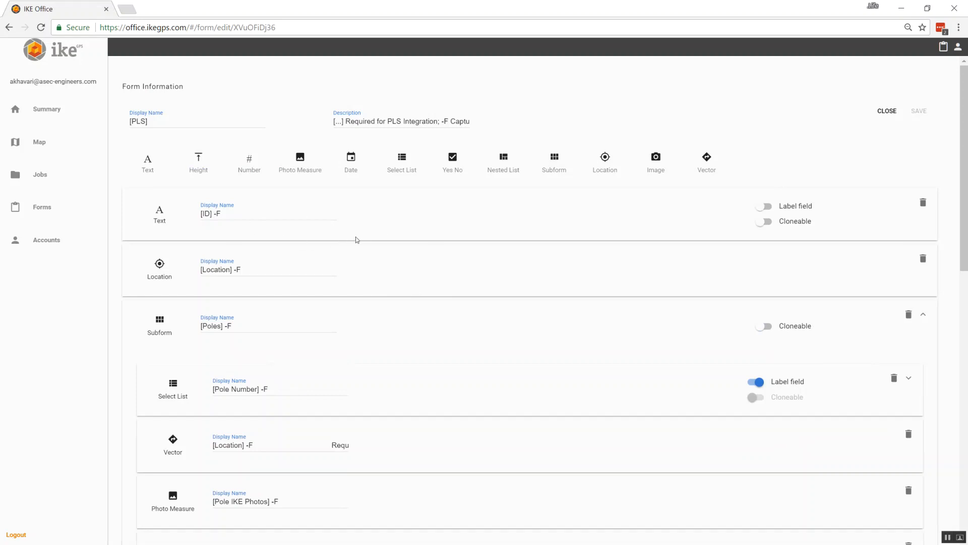
scroll(411, 245, down, 3)
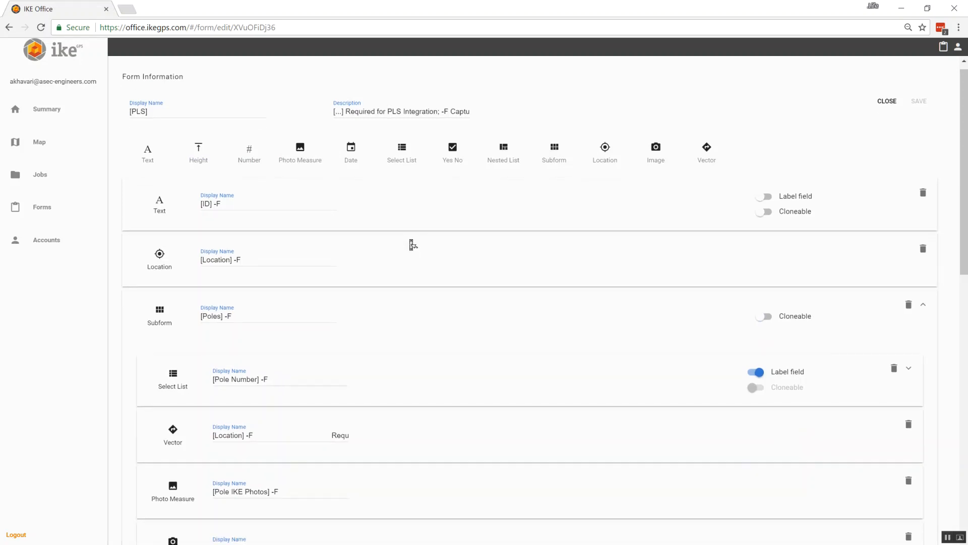
scroll(399, 244, down, 1)
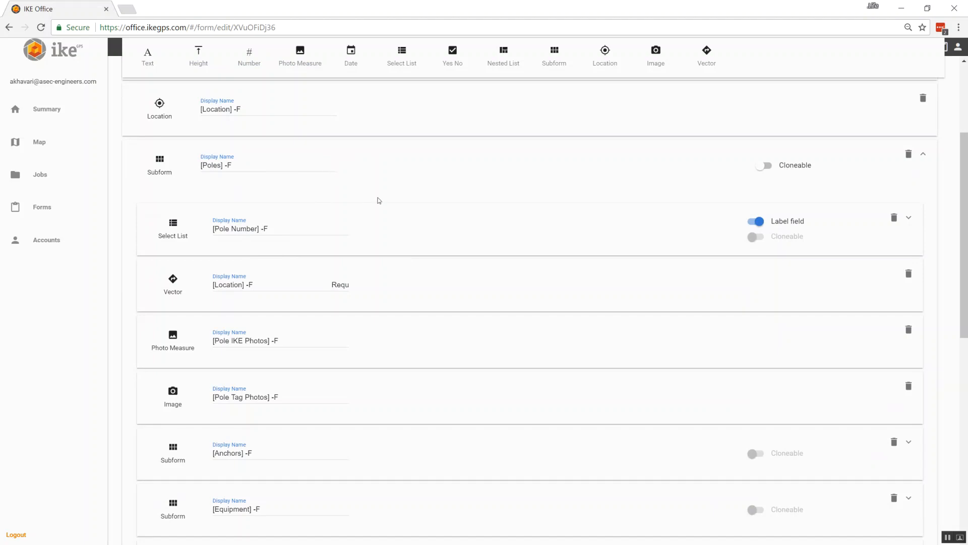
scroll(382, 202, down, 3)
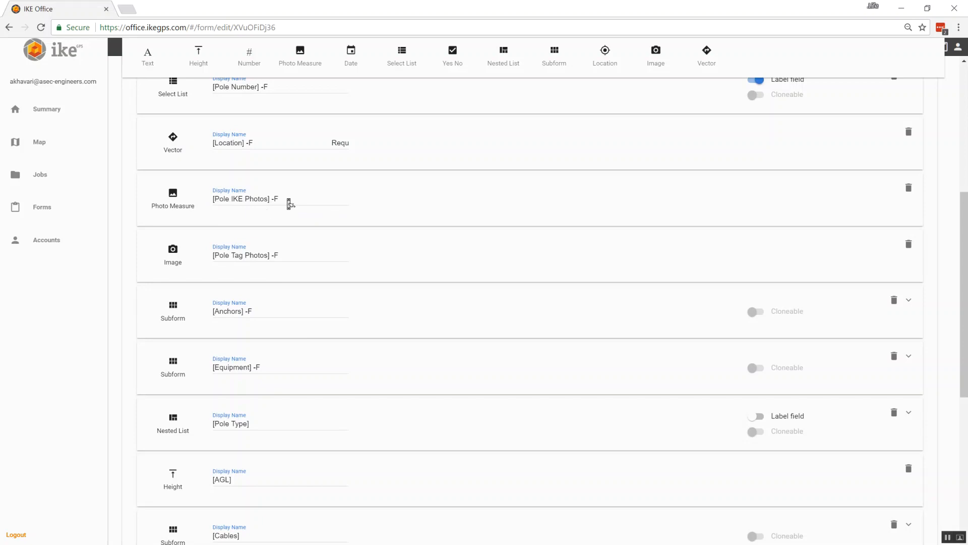
scroll(290, 204, down, 1)
scroll(292, 208, down, 3)
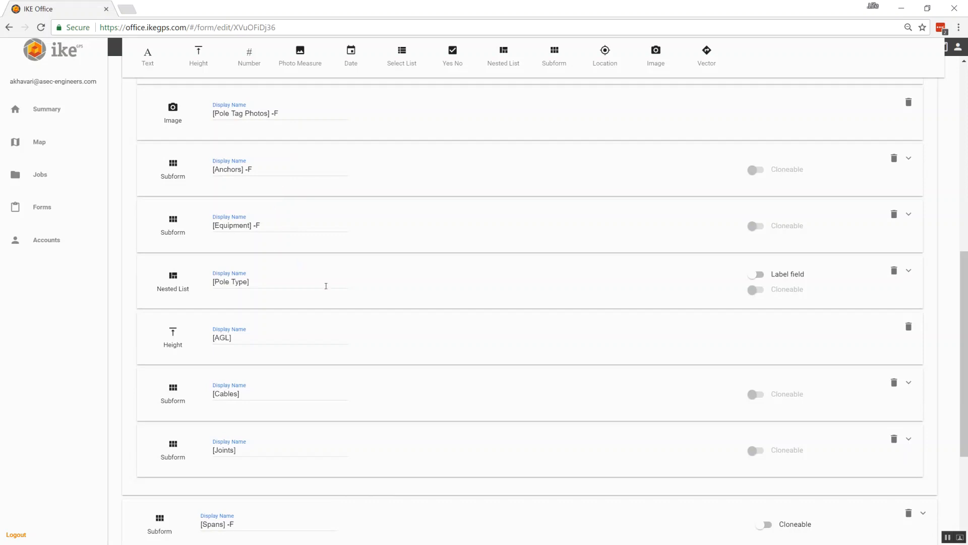
scroll(399, 401, down, 1)
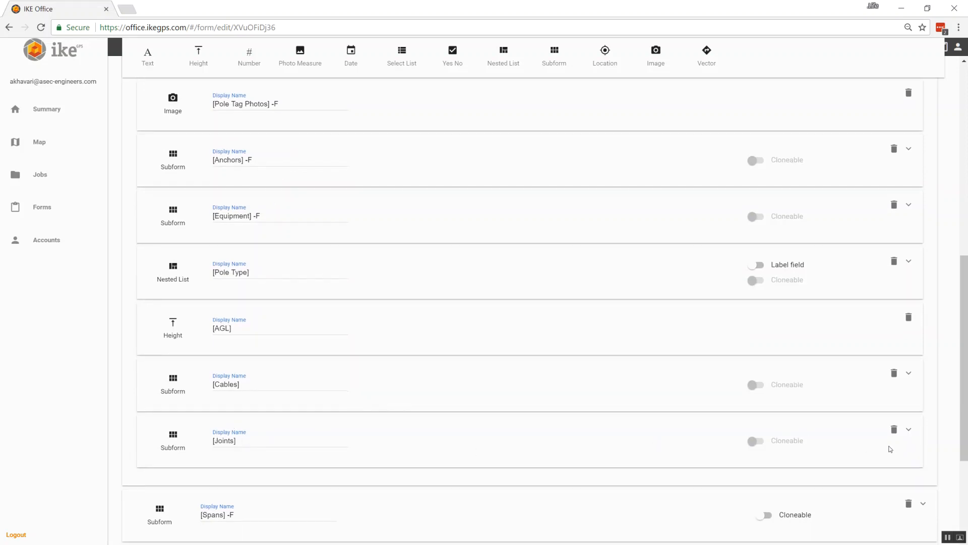
Inspect the fields inside the [Joints] subform, and collapse both it and its parent [Poles] subform.
click(909, 429)
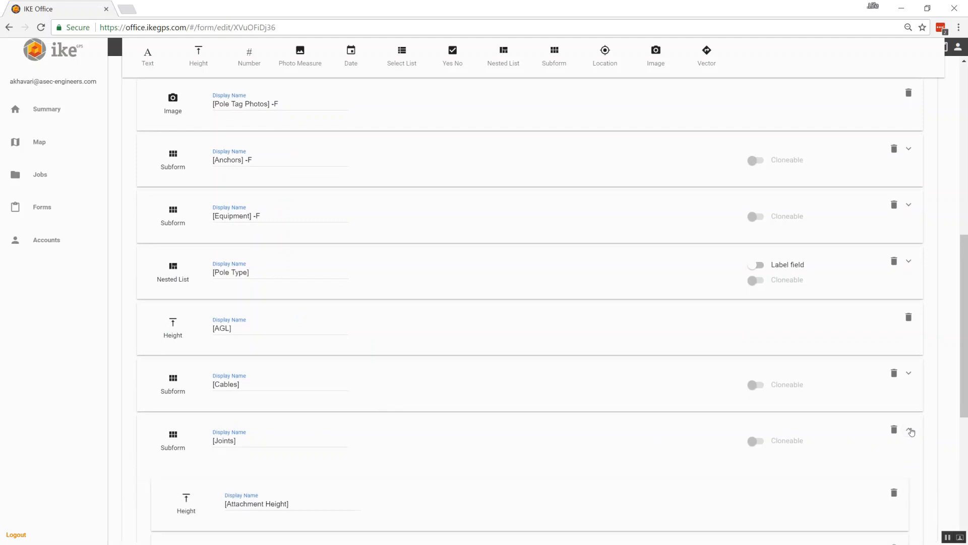
scroll(846, 413, down, 1)
scroll(846, 413, down, 2)
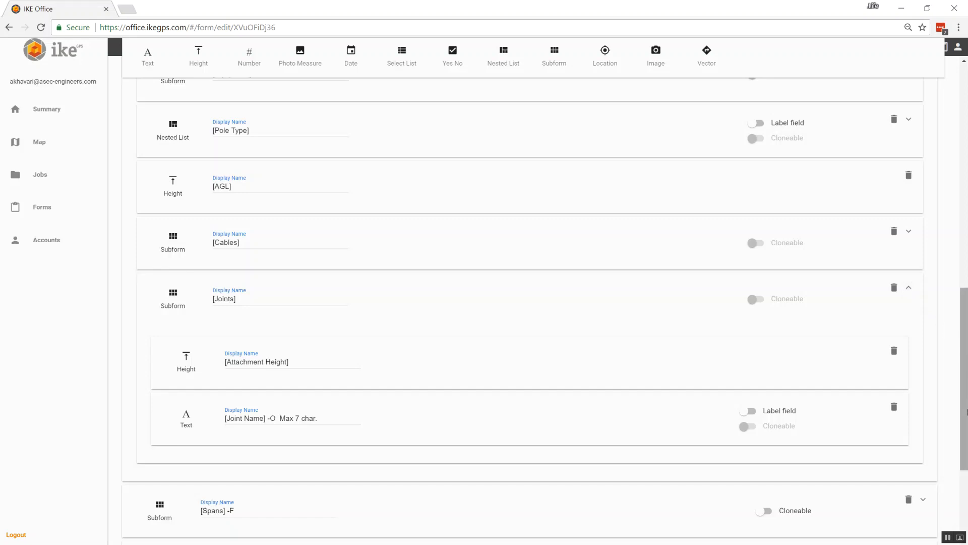
click(909, 287)
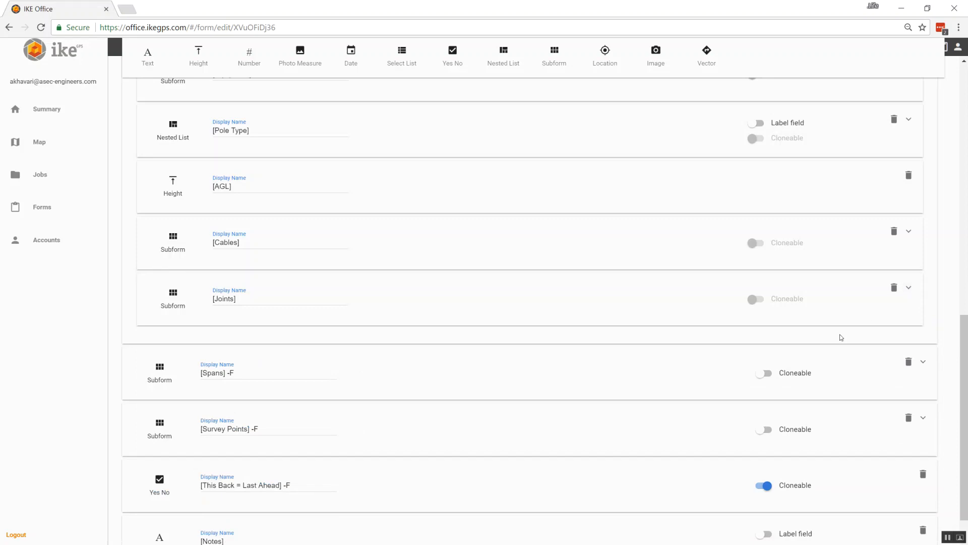
scroll(840, 320, up, 3)
scroll(840, 319, up, 6)
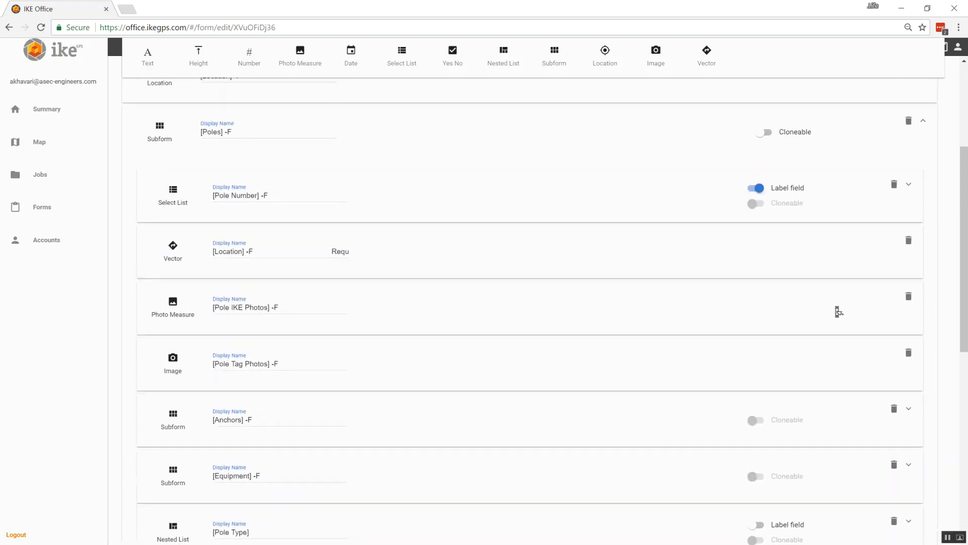
scroll(838, 312, up, 3)
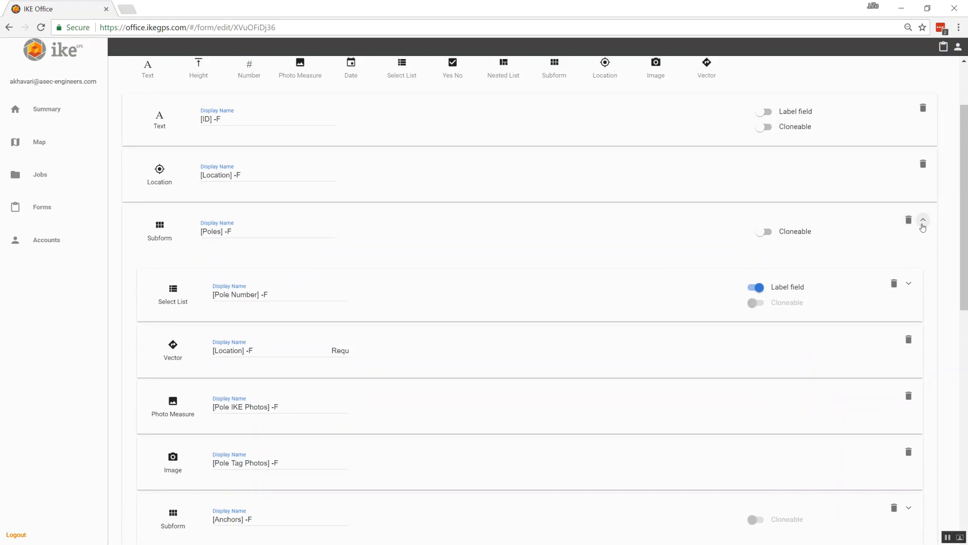
click(923, 222)
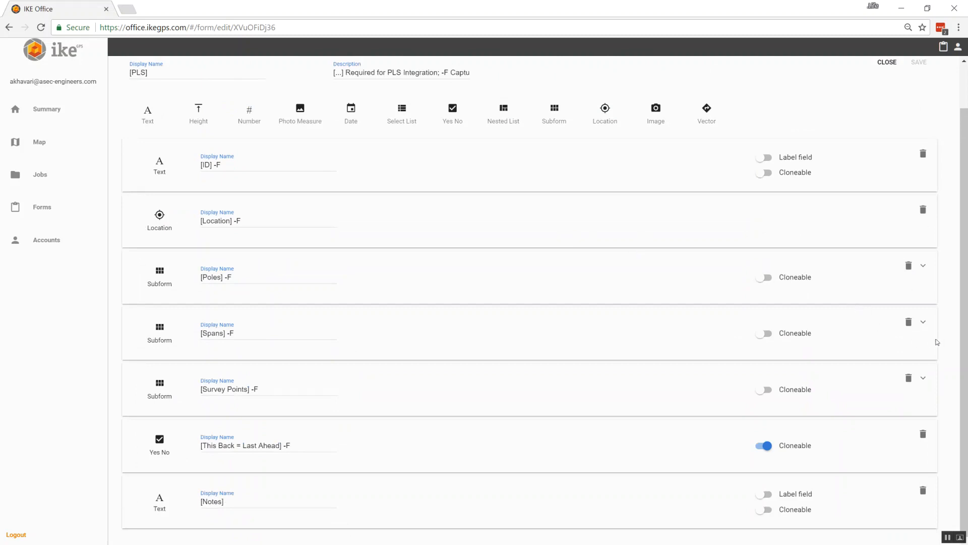
Expand the [Spans] subform and review its fields from [Pole Number] down to [Insulators].
click(923, 323)
scroll(750, 229, down, 4)
scroll(749, 233, down, 1)
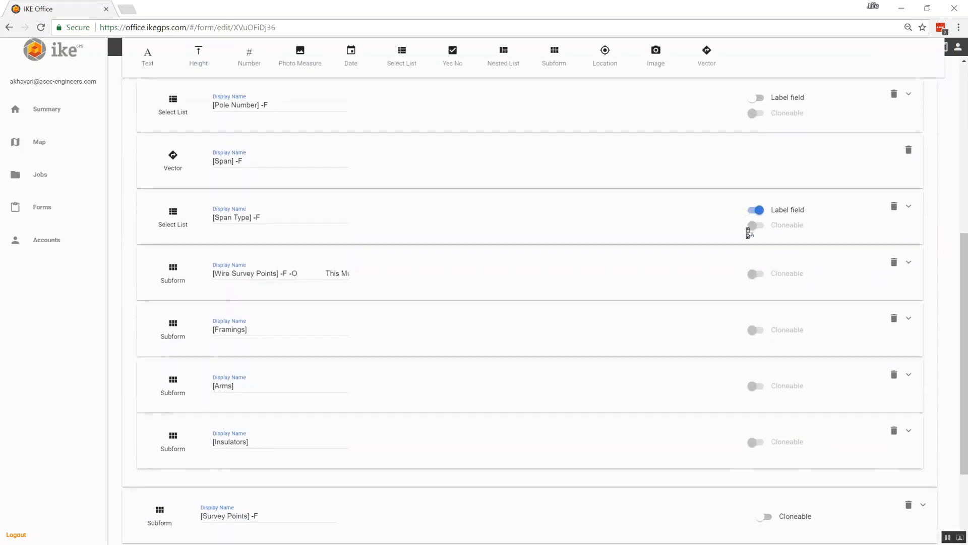
scroll(749, 232, up, 2)
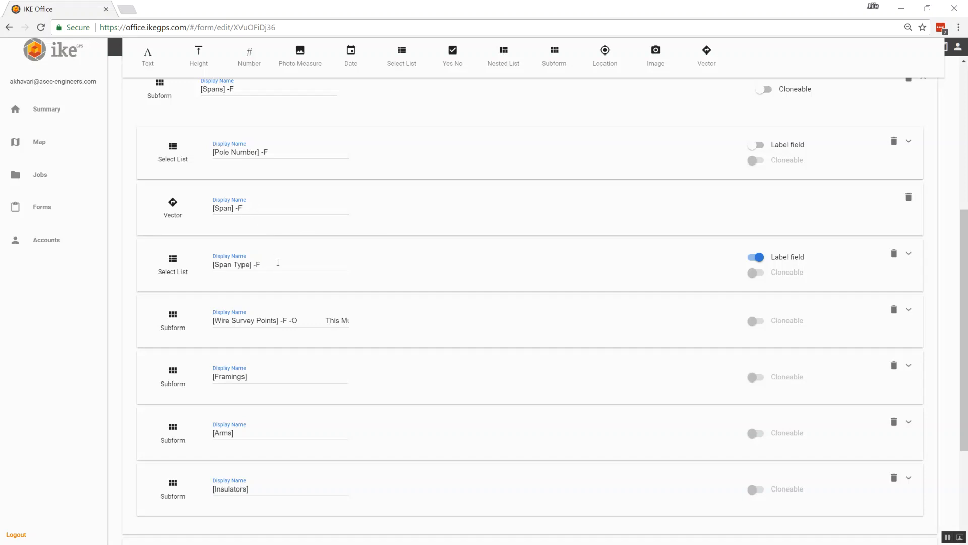
scroll(391, 283, down, 3)
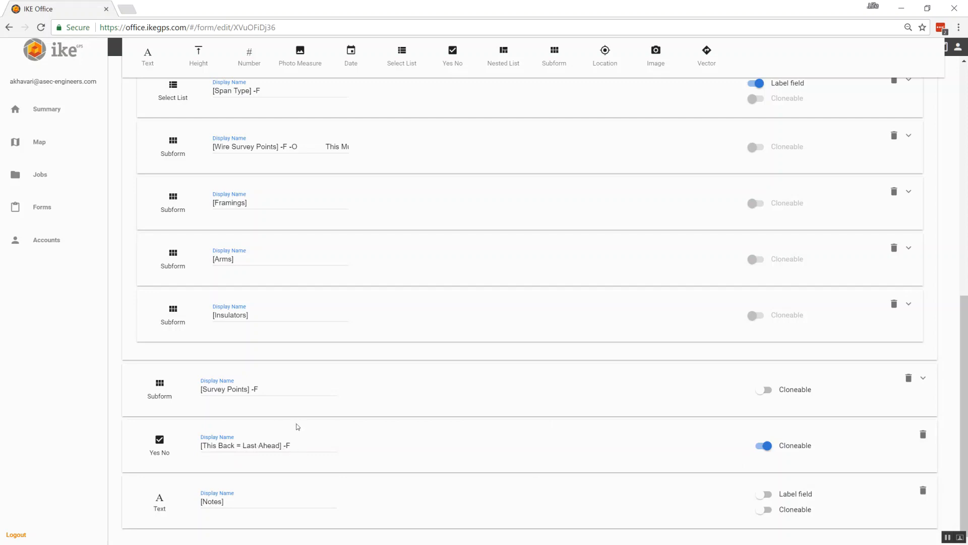
scroll(298, 426, up, 7)
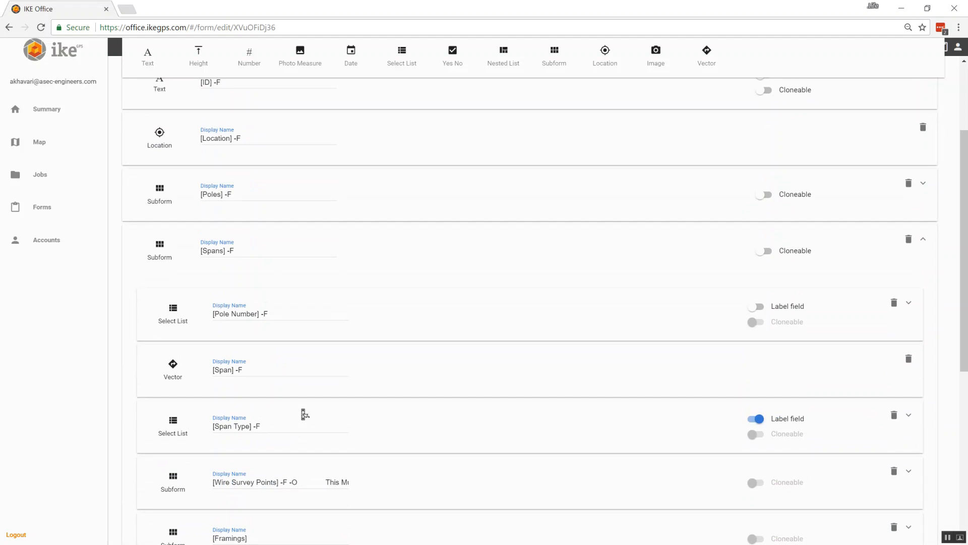
scroll(303, 413, down, 1)
scroll(282, 353, down, 1)
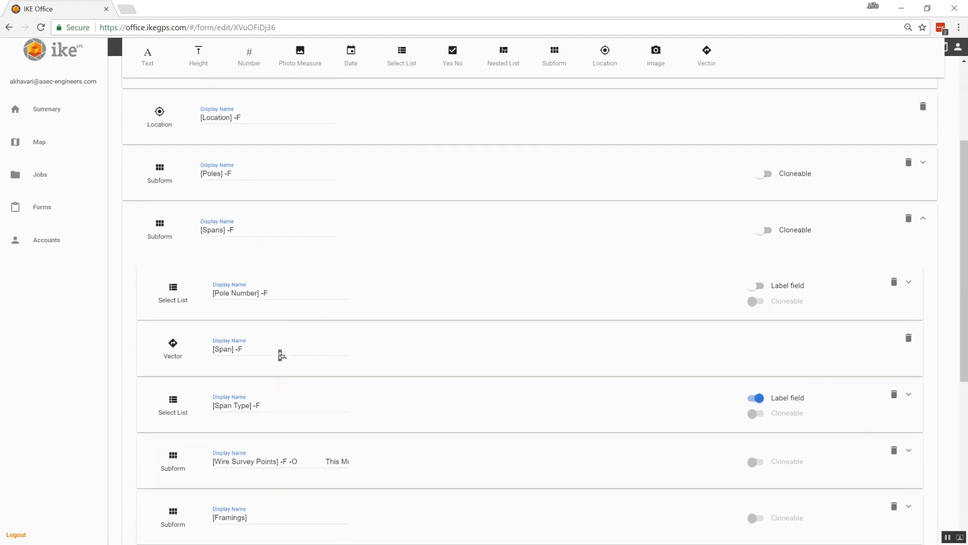
scroll(281, 355, down, 2)
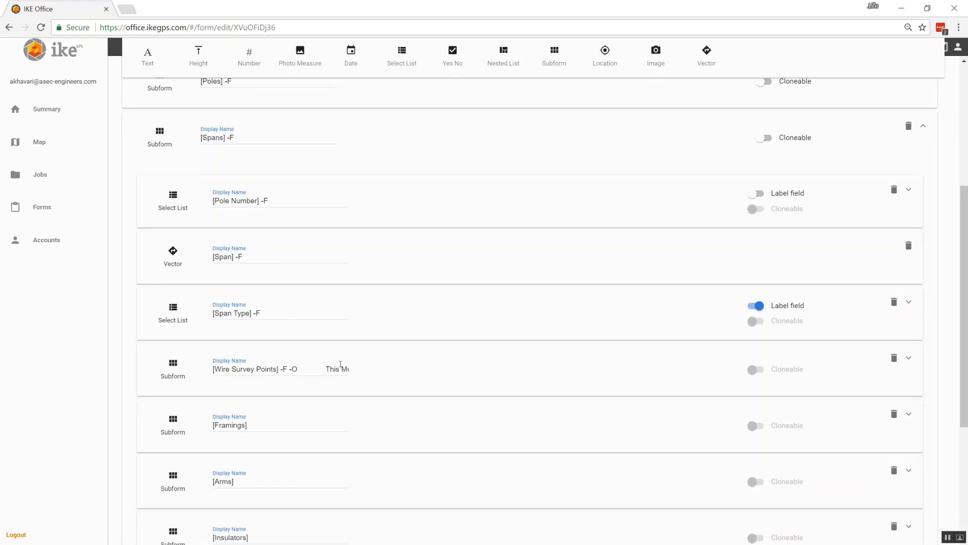
scroll(368, 307, down, 1)
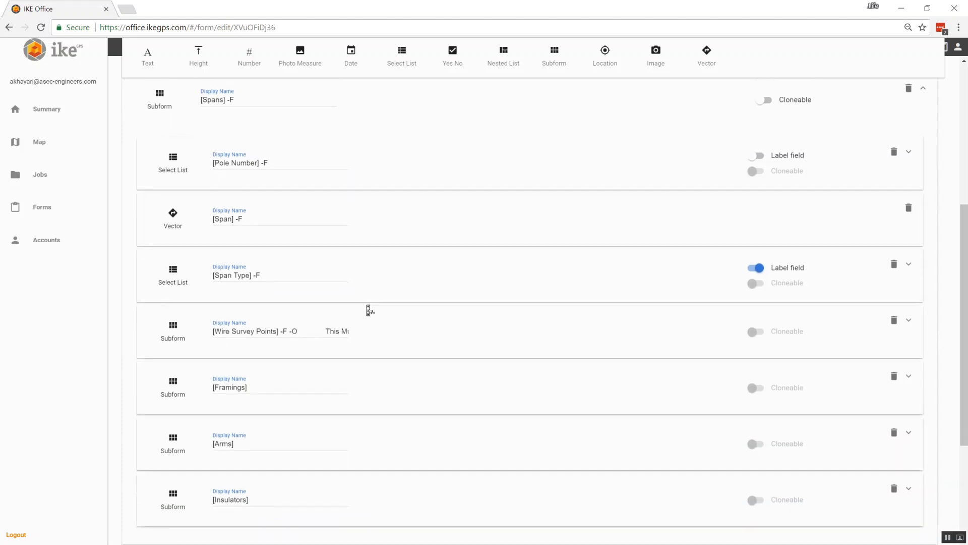
scroll(367, 307, down, 2)
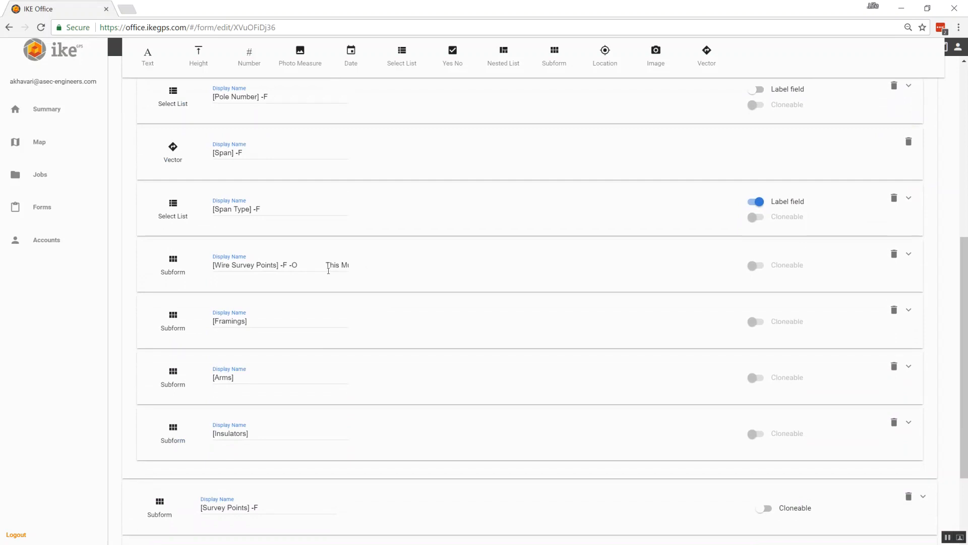
scroll(330, 273, up, 1)
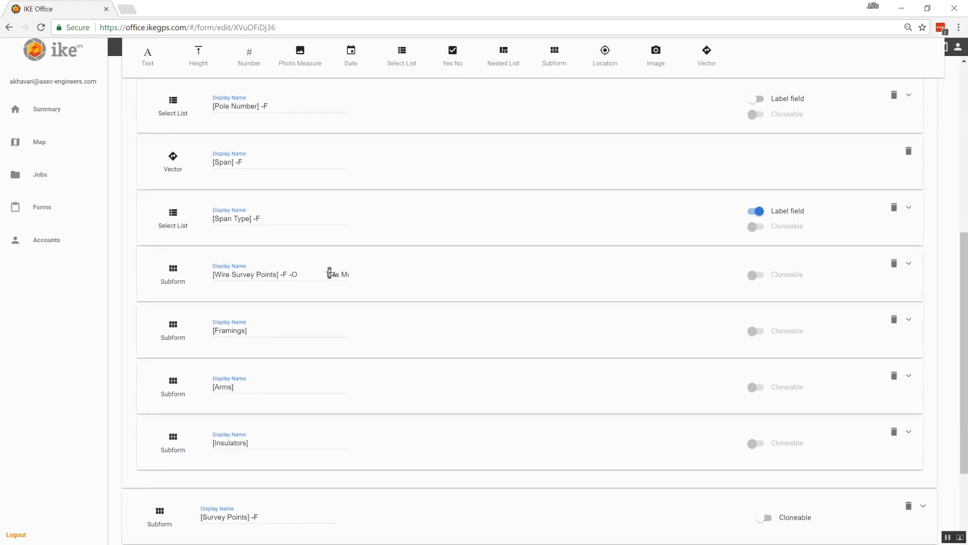
scroll(330, 273, down, 2)
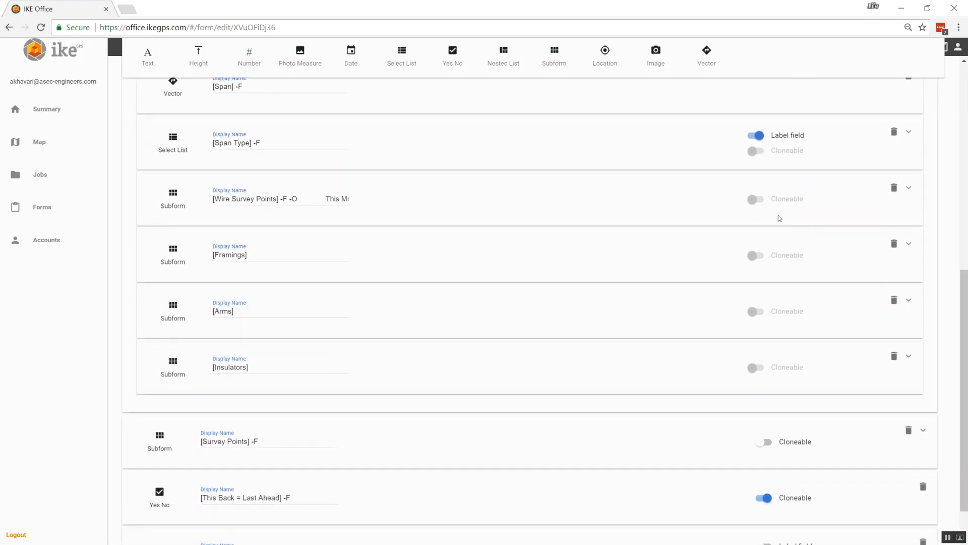
Inspect the contents of the [Wire Survey Points] subform and the options of the [Framing Type] nested list inside [Framings].
click(911, 192)
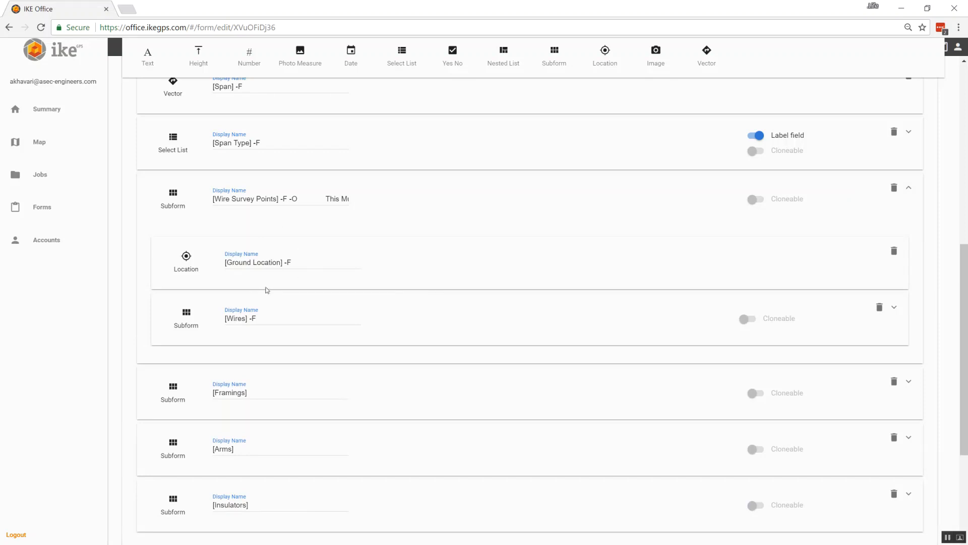
click(910, 189)
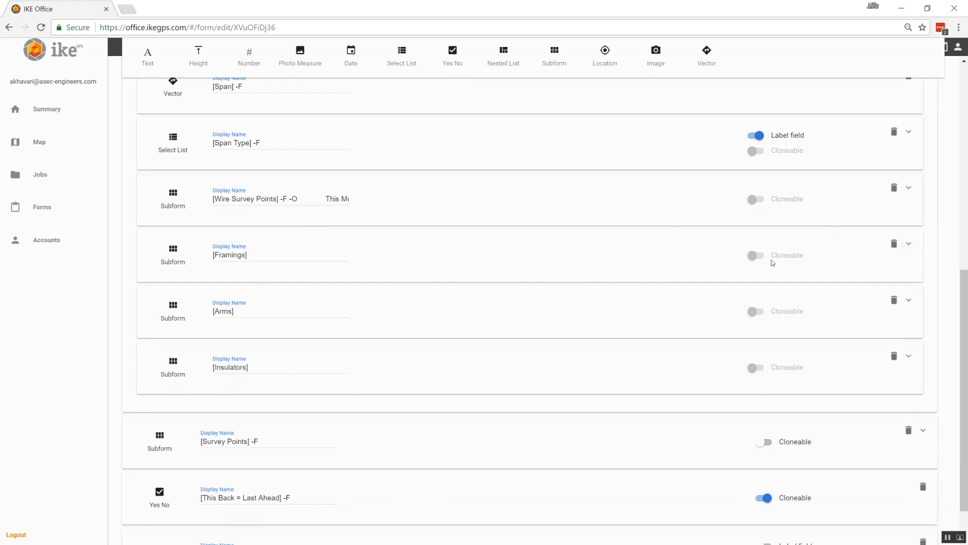
click(910, 245)
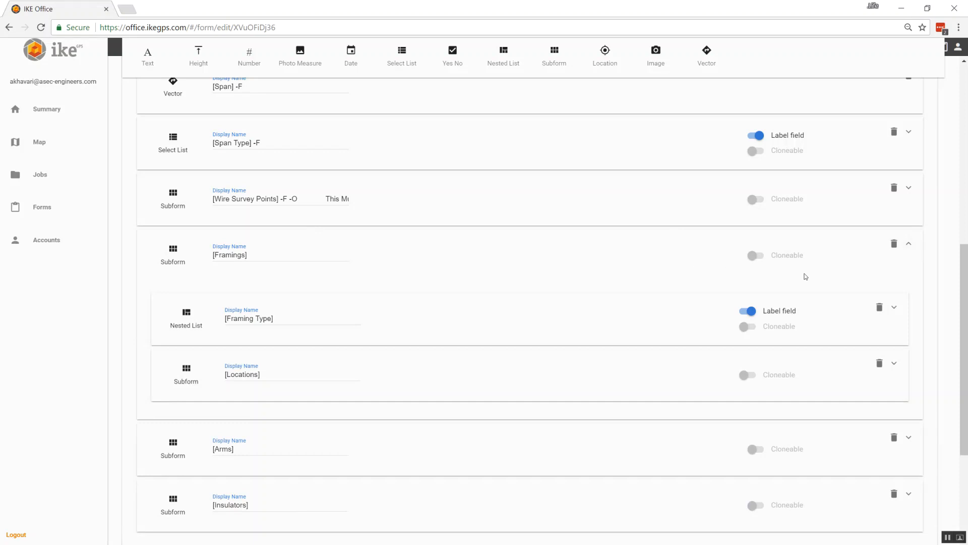
click(894, 307)
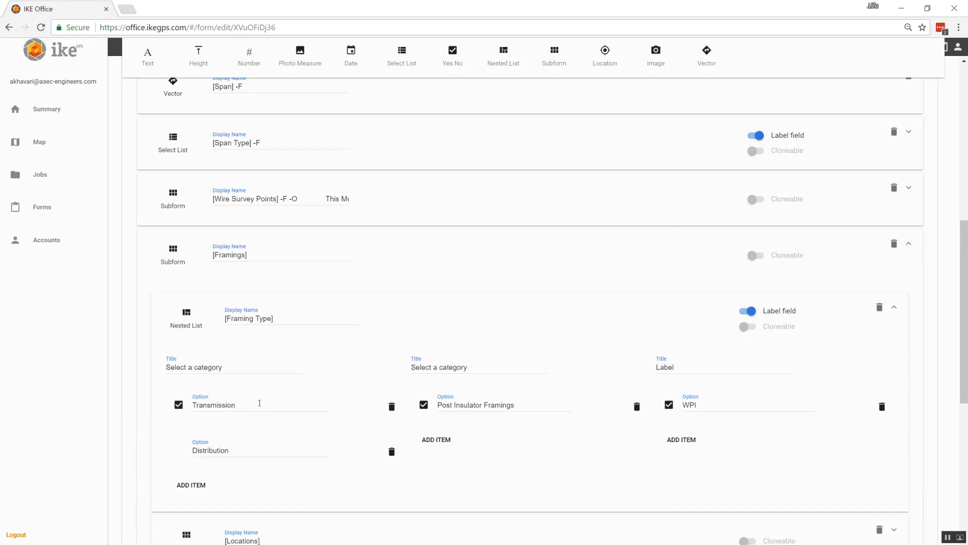
Collapse the [Framing Type] list, inspect the contents of the [Locations] subform within [Framings], and collapse both subforms.
click(722, 400)
click(895, 308)
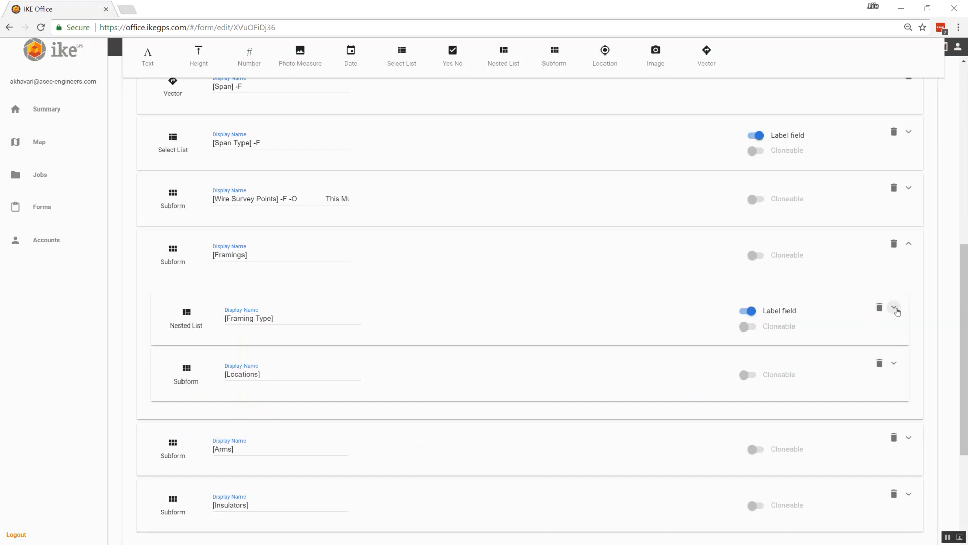
click(278, 375)
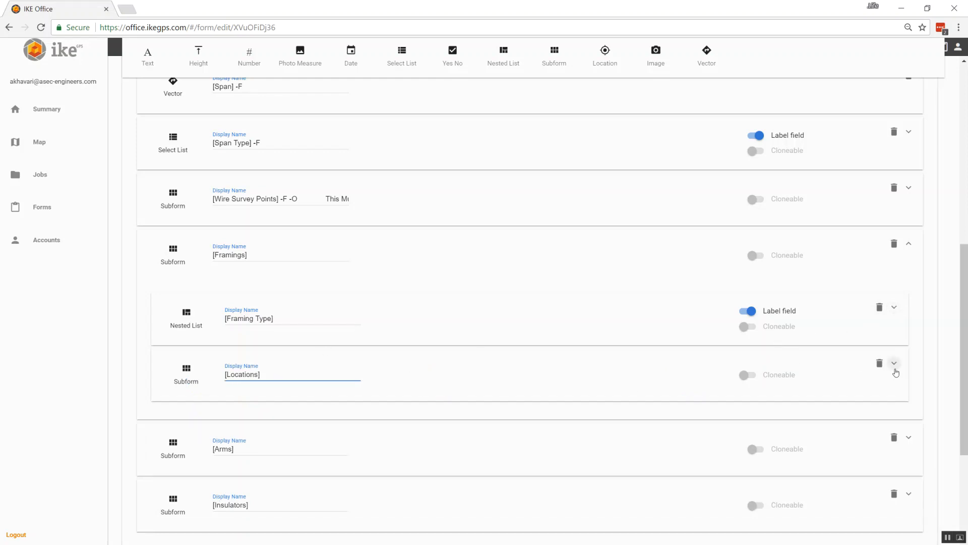
click(895, 369)
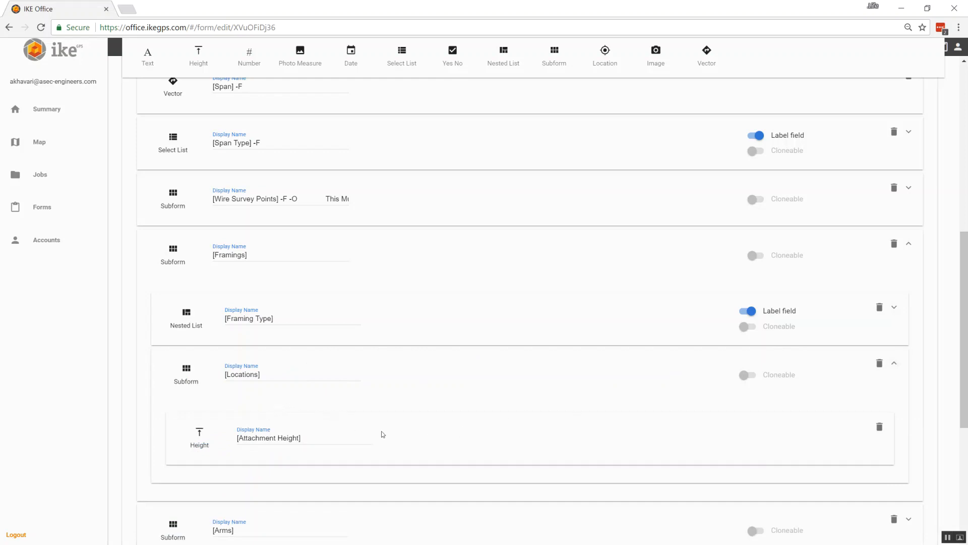
click(269, 373)
click(894, 364)
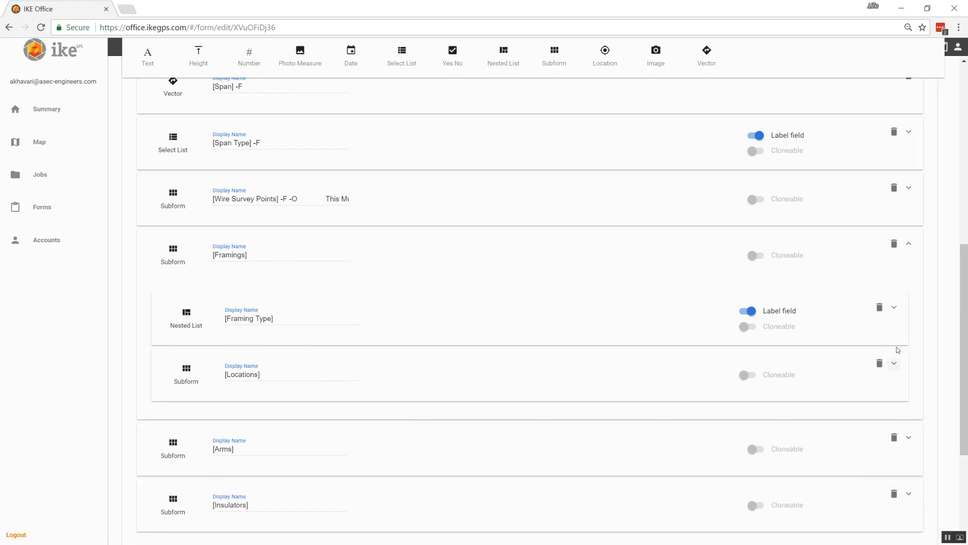
click(908, 244)
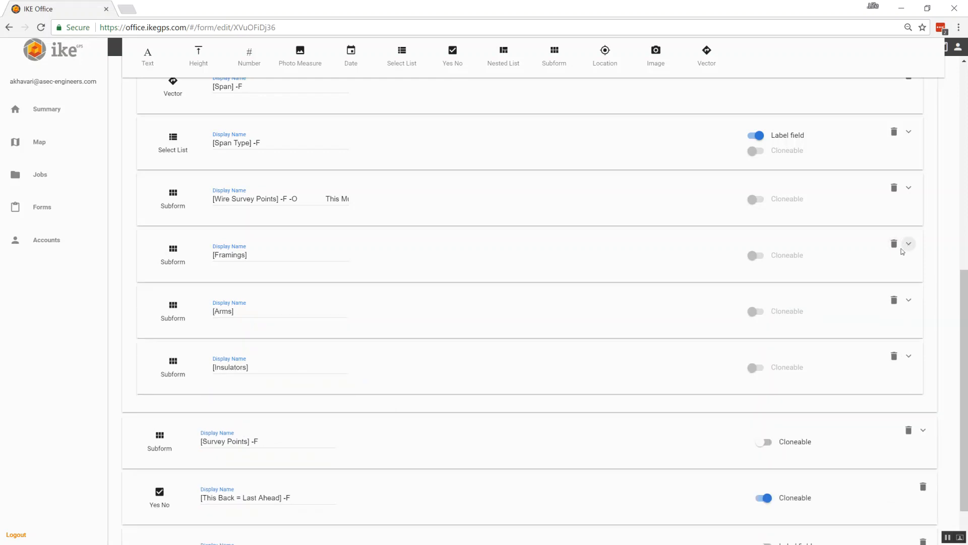
Expand the [Arms] subform to review its fields, and inspect the options of its [Wire Type] select list.
scroll(908, 303, down, 1)
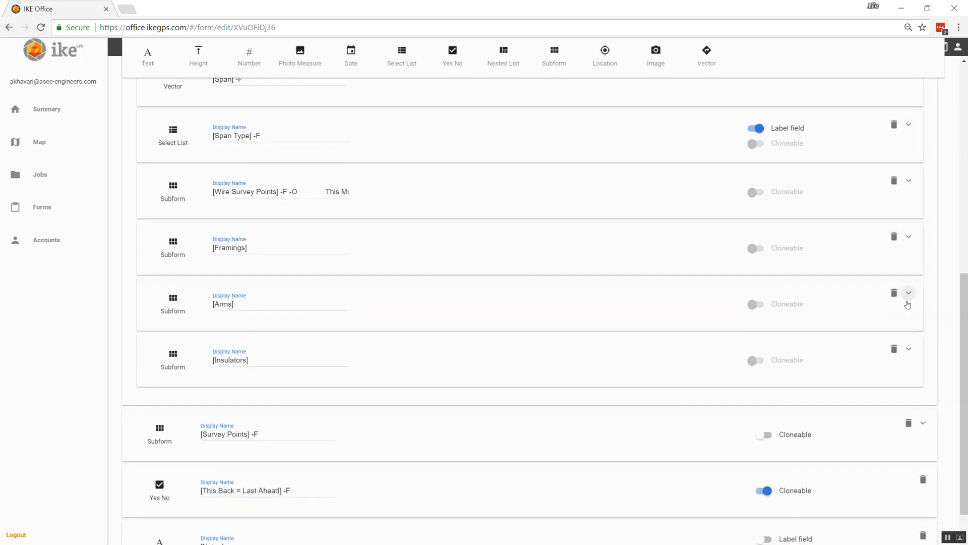
click(908, 290)
scroll(831, 288, down, 2)
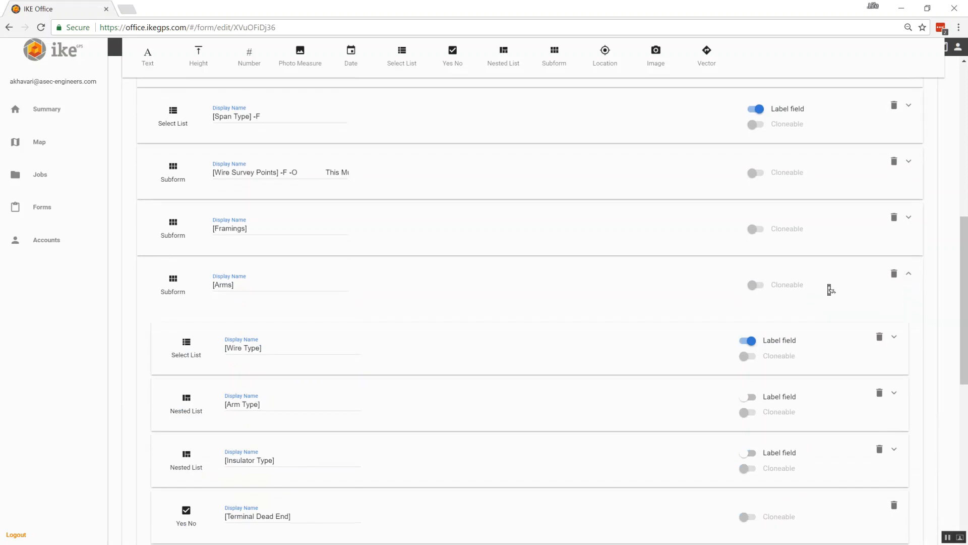
scroll(831, 290, down, 3)
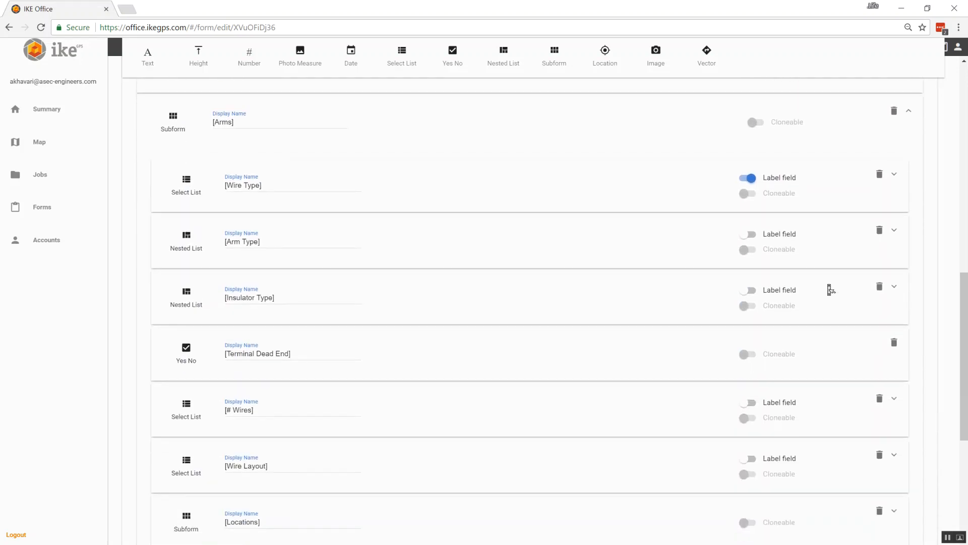
scroll(831, 290, down, 1)
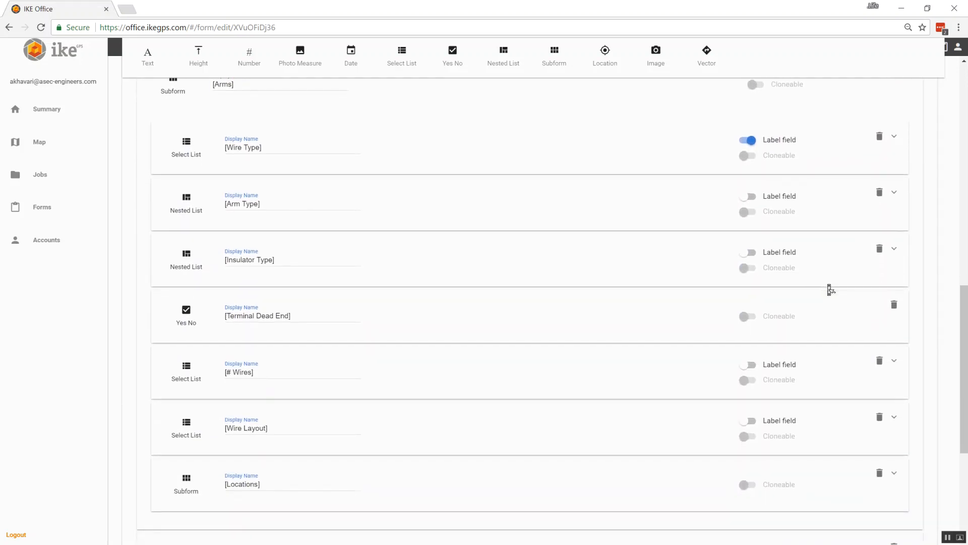
click(894, 141)
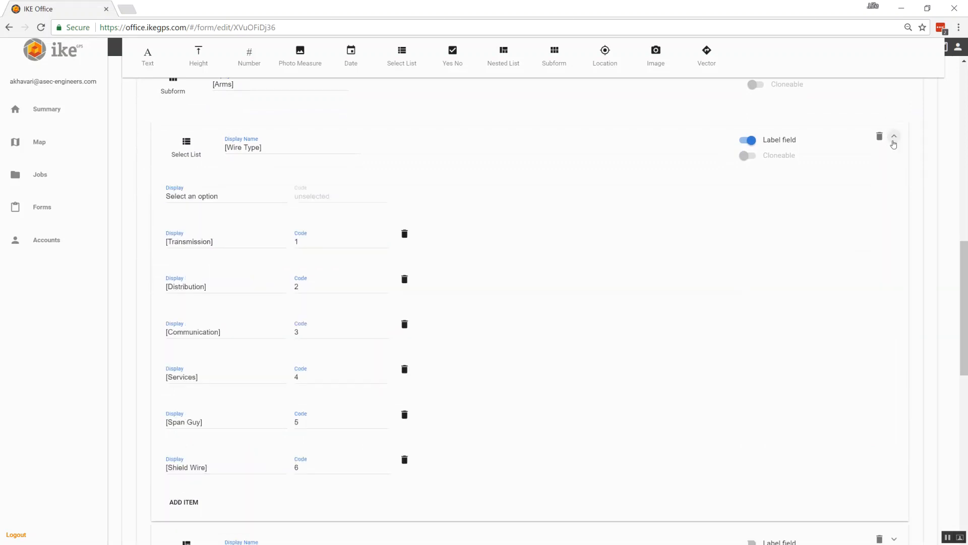
click(893, 139)
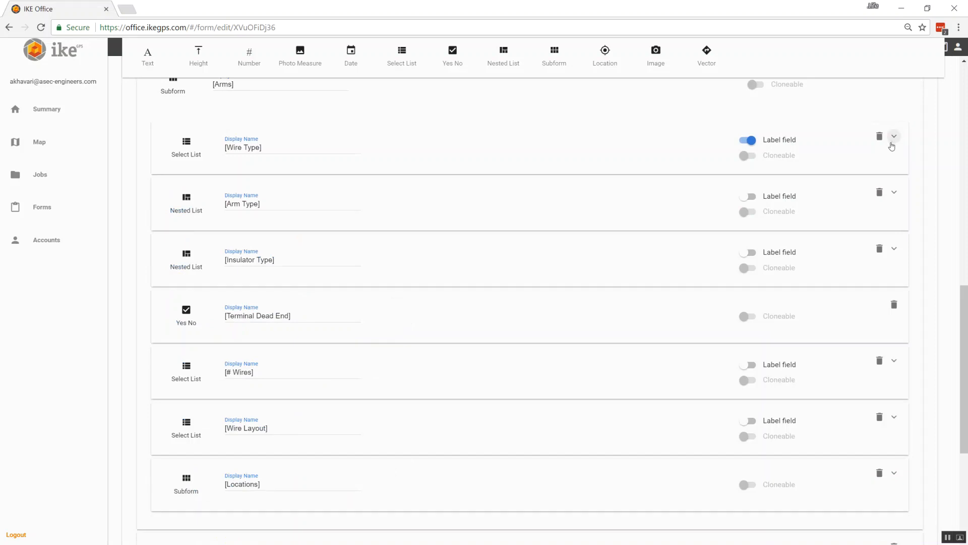
Inspect the labels under each category of the [Arm Type] nested list, from [XArm] to [Tubular Davit], and collapse the list.
click(894, 192)
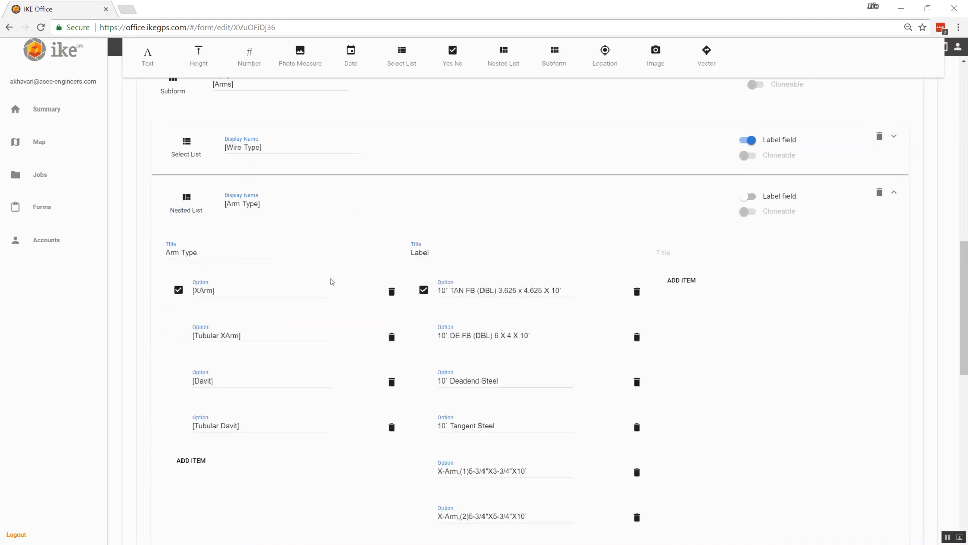
click(298, 289)
click(299, 335)
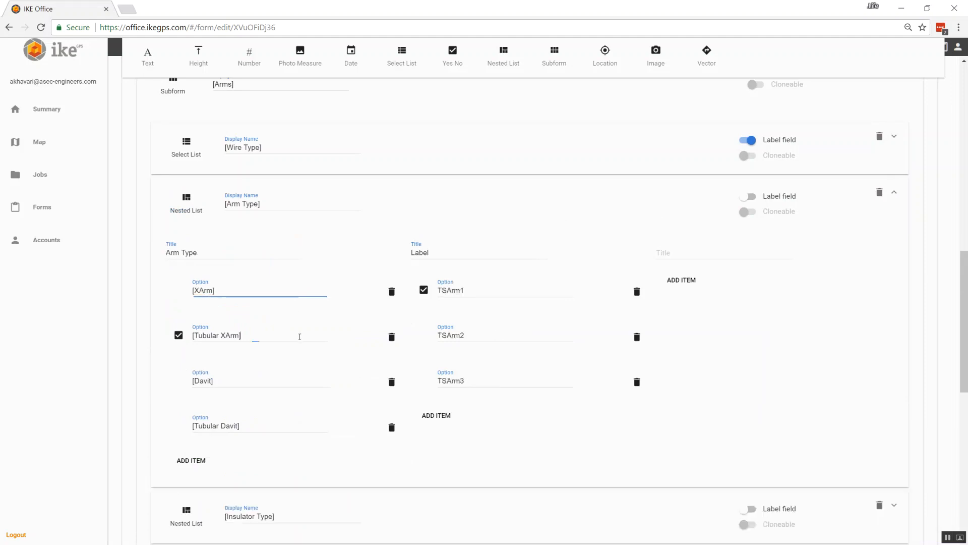
click(232, 380)
click(252, 423)
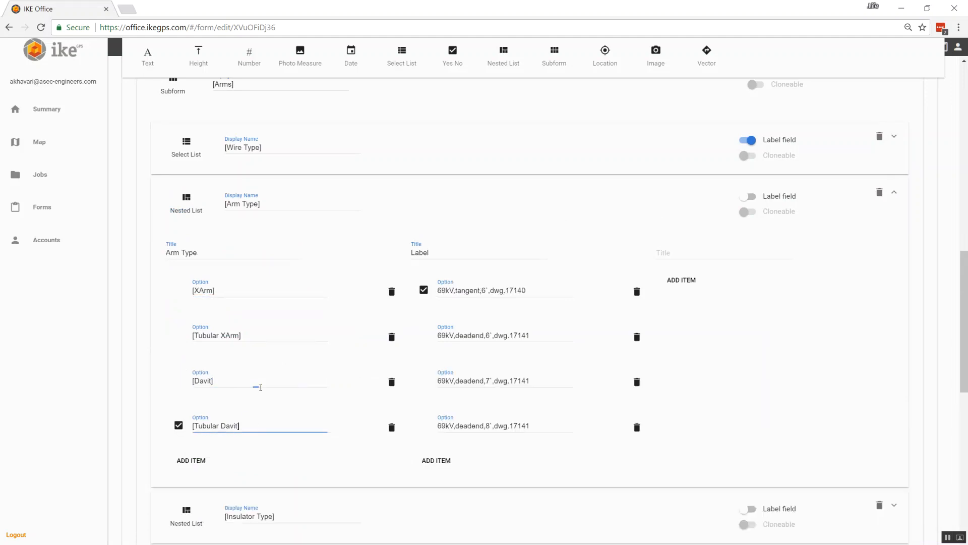
click(263, 296)
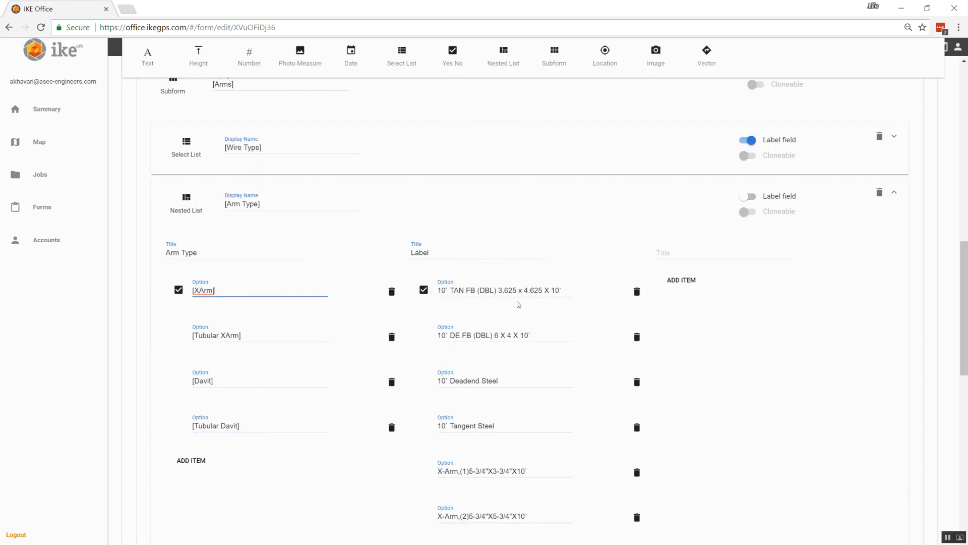
click(545, 287)
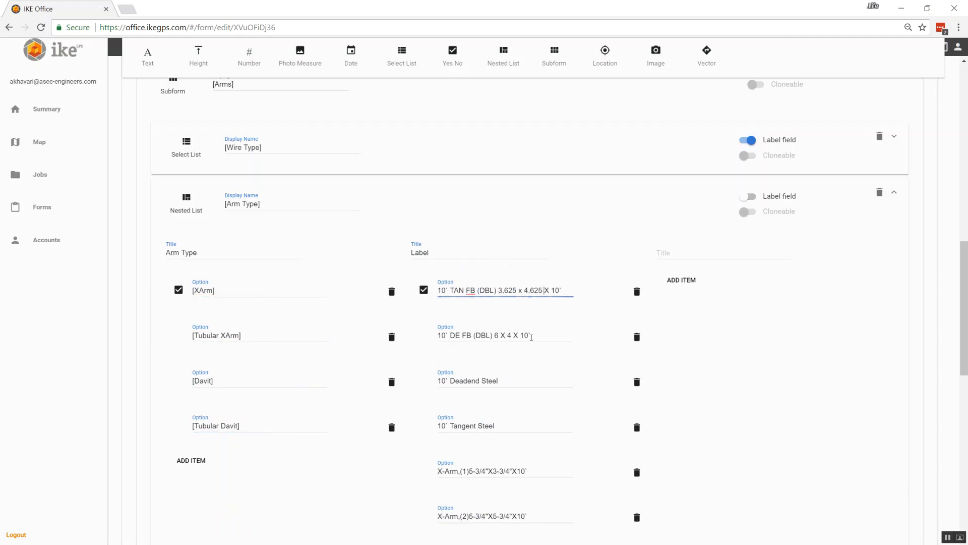
click(502, 473)
click(518, 516)
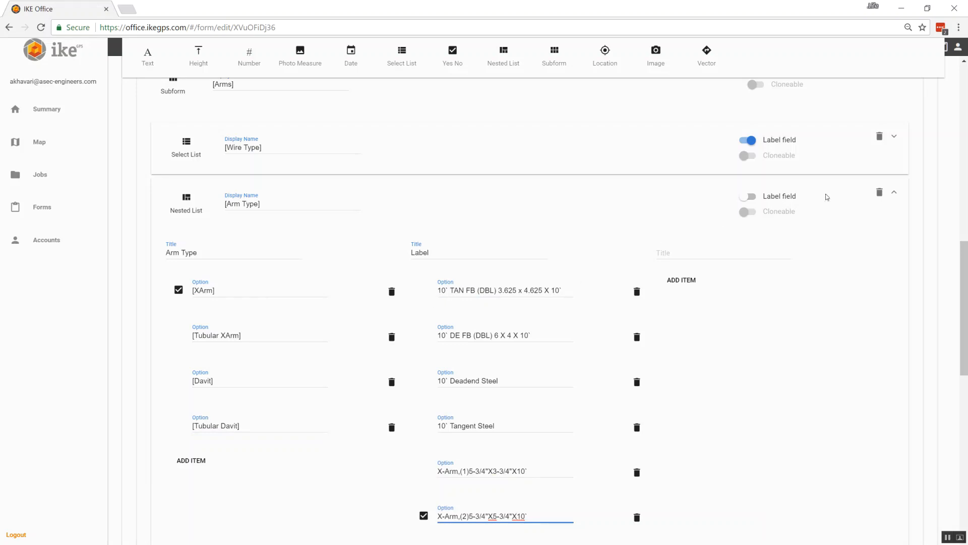
click(894, 192)
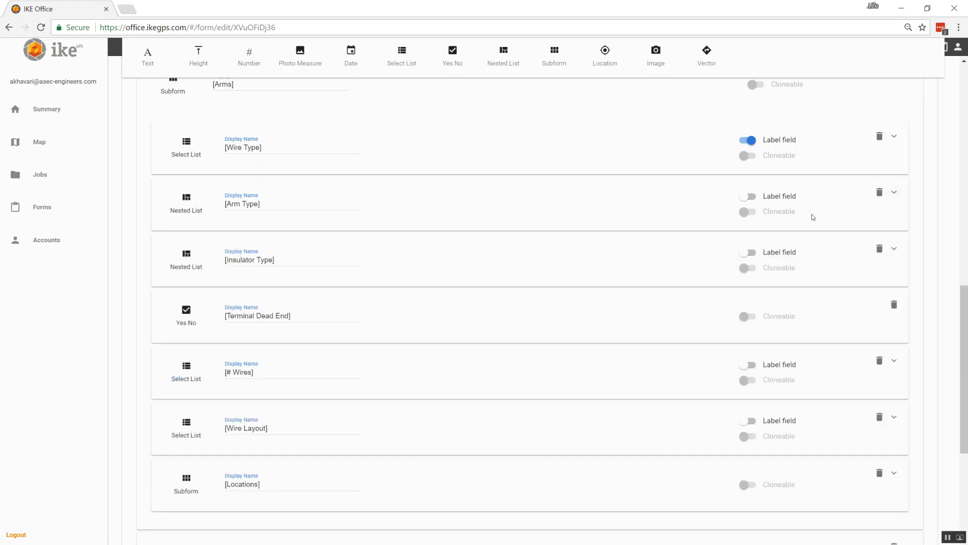
Review the [Post] and [Strain] options and their labels in the [Insulator Type] nested list of [Arms], and collapse the list.
click(894, 249)
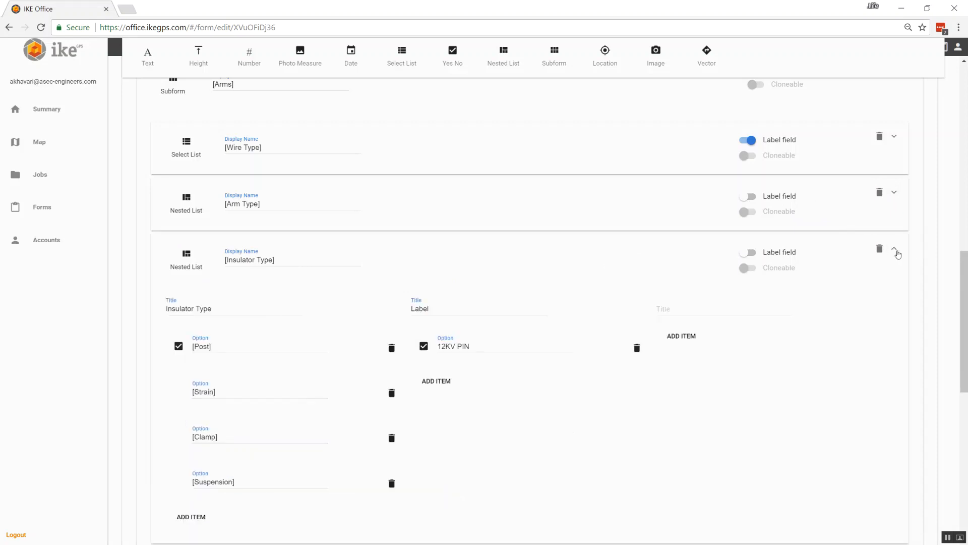
scroll(593, 246, down, 1)
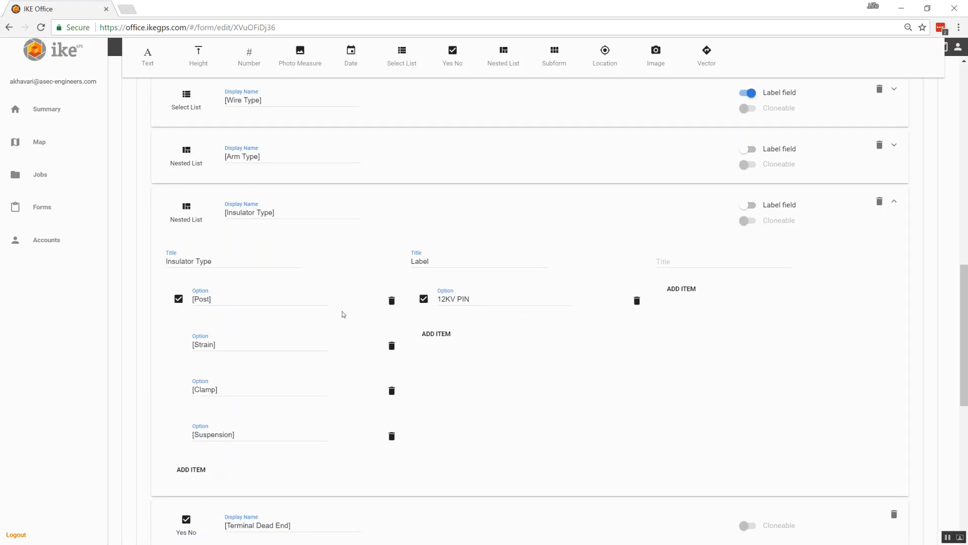
click(313, 341)
click(289, 303)
click(480, 299)
click(894, 202)
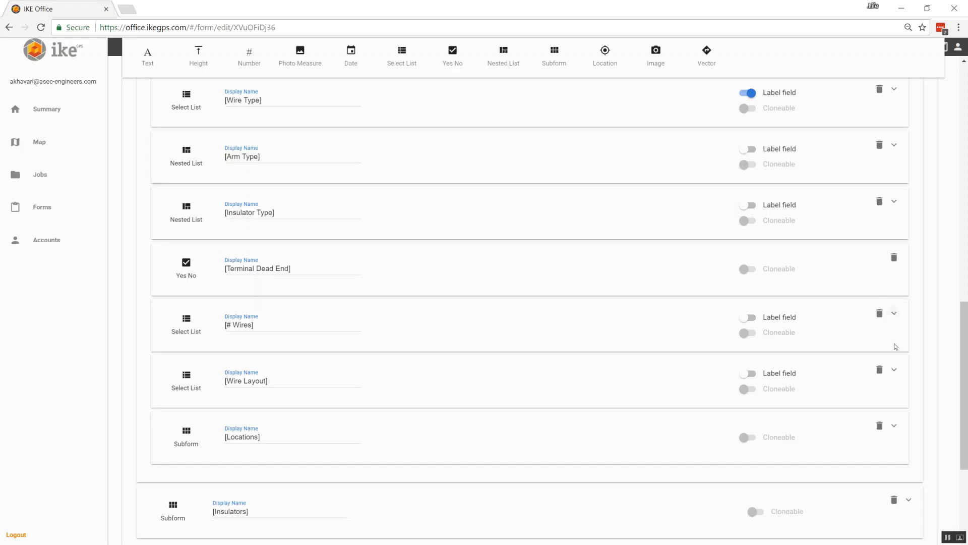
Examine the options of the [# Wires] and [Wire Layout] select lists in the [Arms] subform, collapsing each one.
click(894, 316)
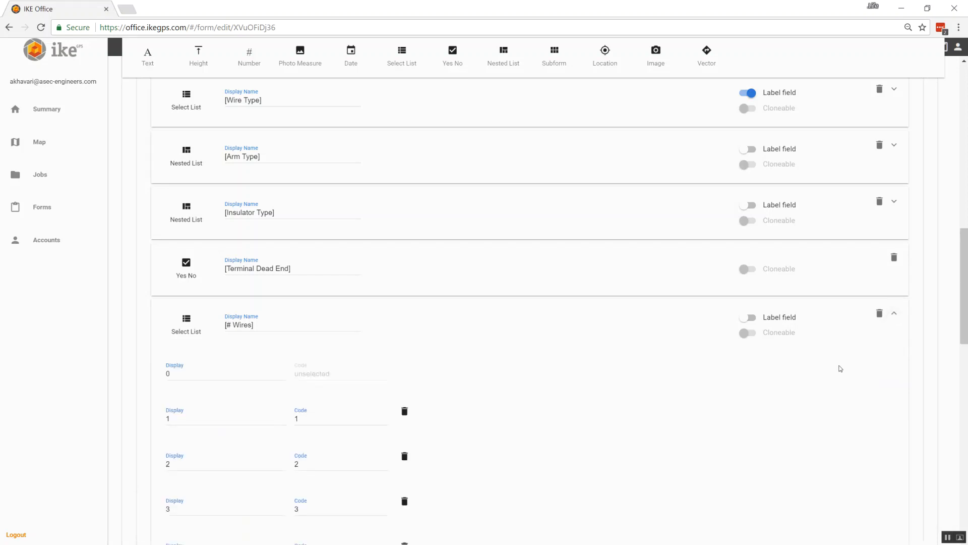
scroll(754, 448, down, 3)
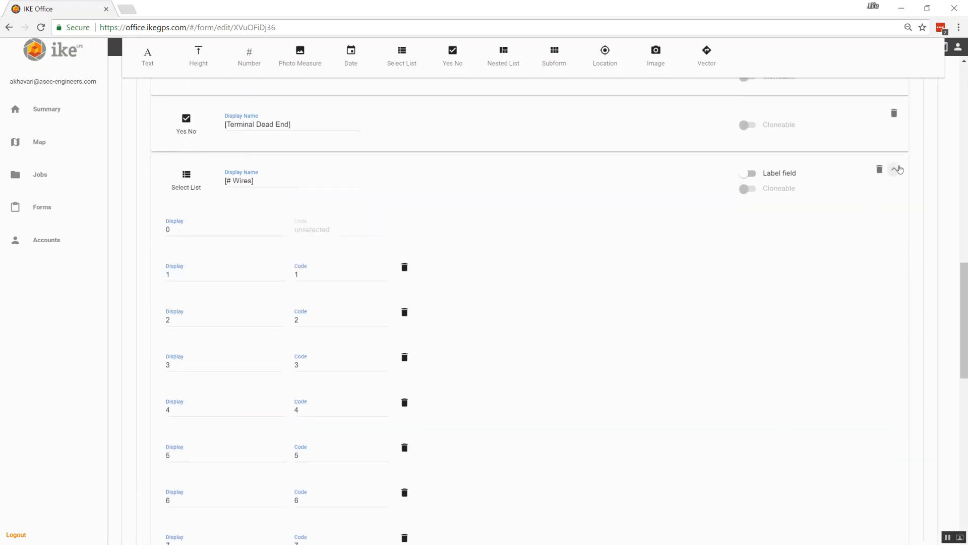
click(896, 170)
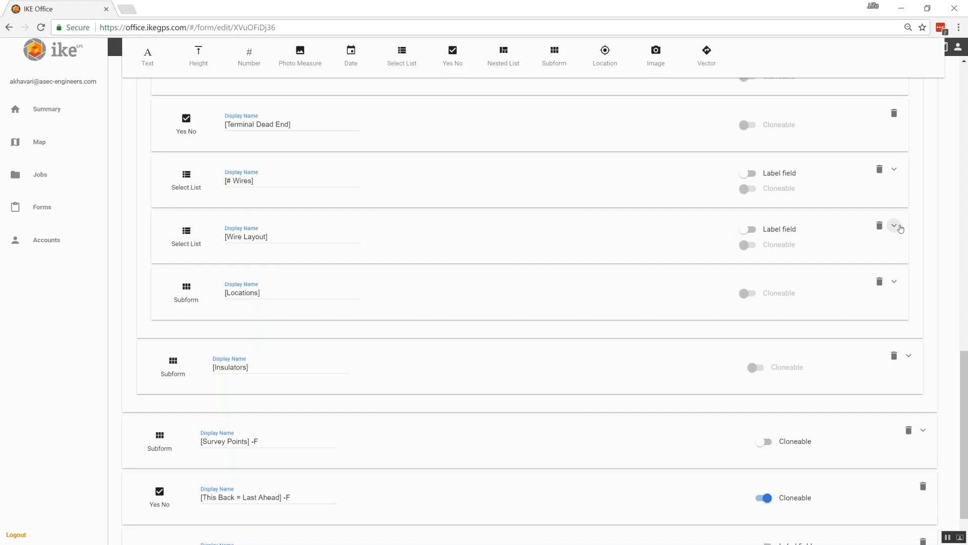
click(901, 229)
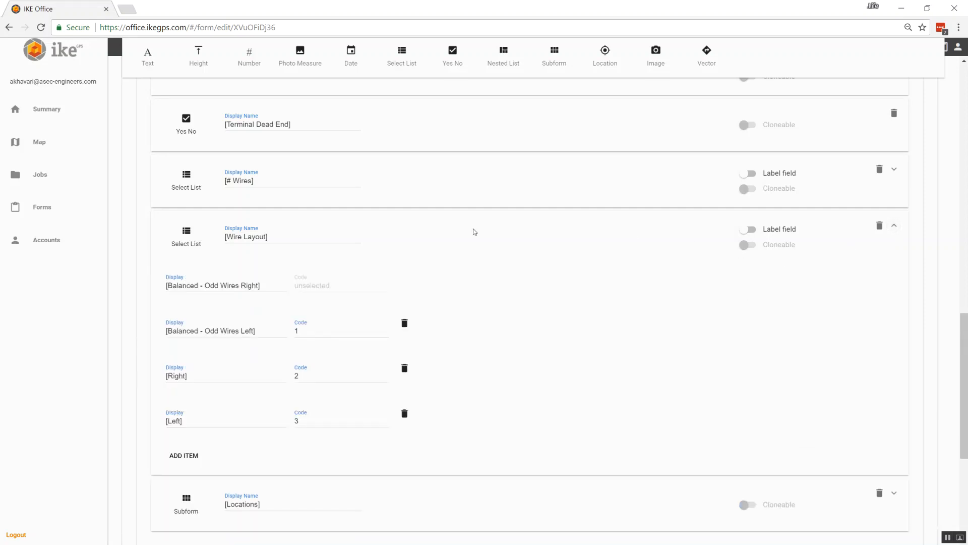
click(261, 286)
click(894, 225)
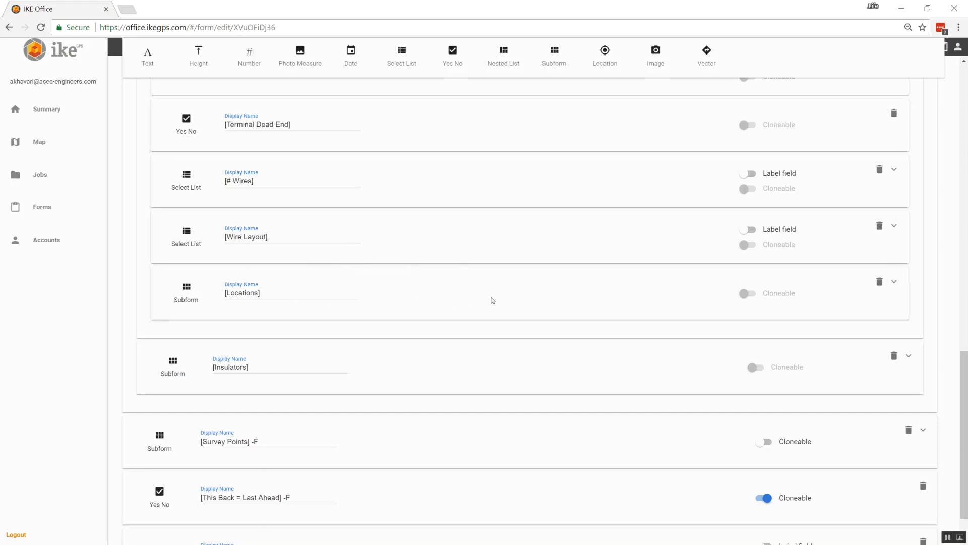
Collapse the [Arms] subform and expand the [Insulators] subform to review its fields from [Wire Type] to [Locations].
scroll(493, 300, up, 3)
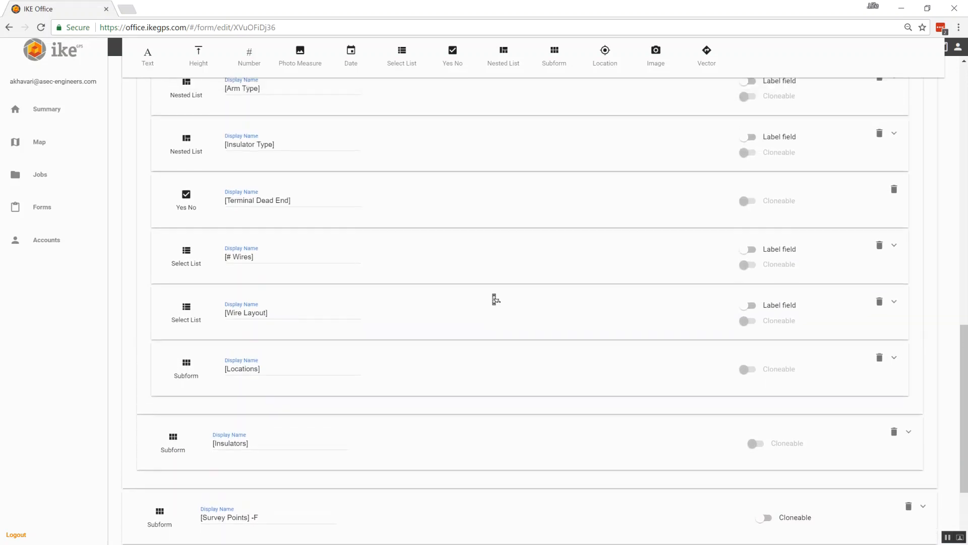
scroll(493, 299, up, 2)
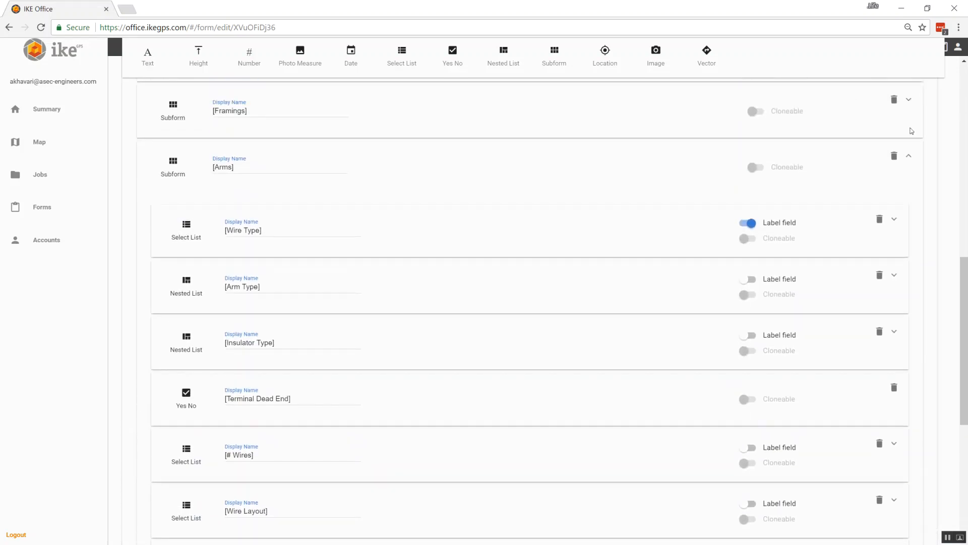
click(909, 157)
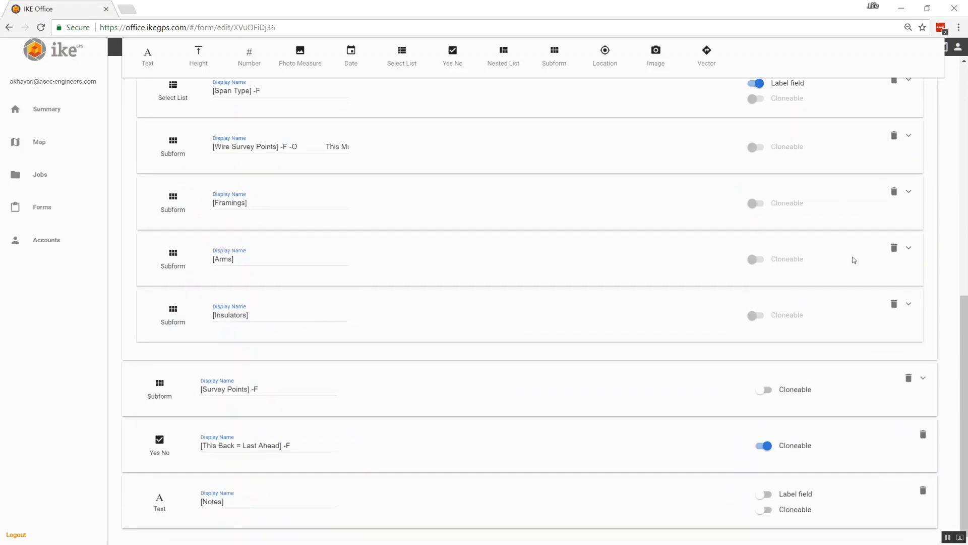
click(909, 304)
scroll(598, 321, down, 2)
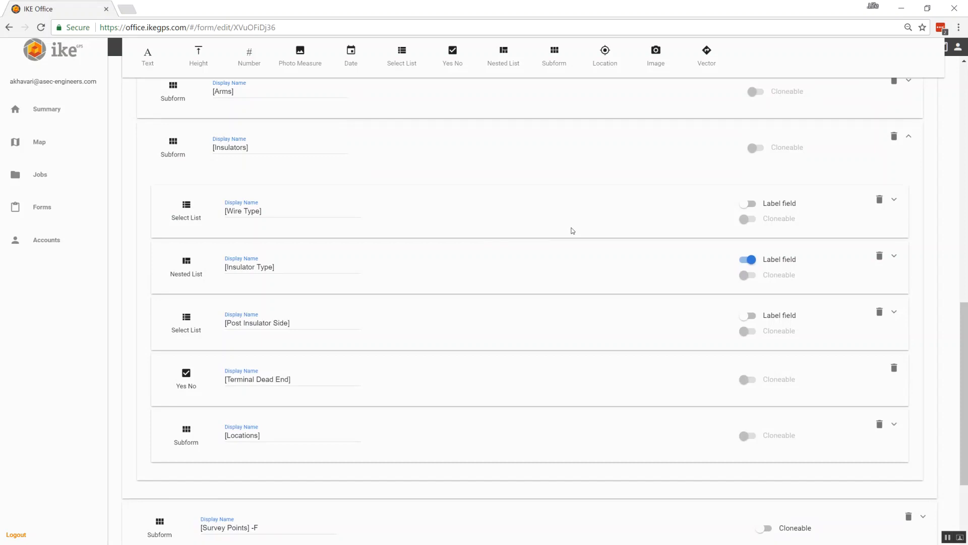
Inspect the labels for [Clamp], [Post], [Strain] and [Suspension] in the [Insulator Type] nested list of [Insulators], and collapse the list.
click(895, 256)
scroll(353, 313, down, 1)
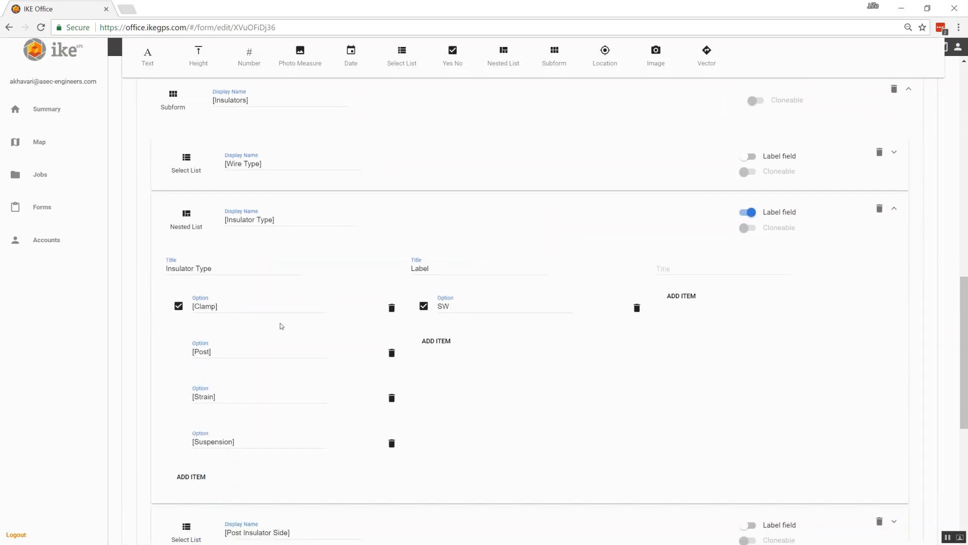
click(267, 347)
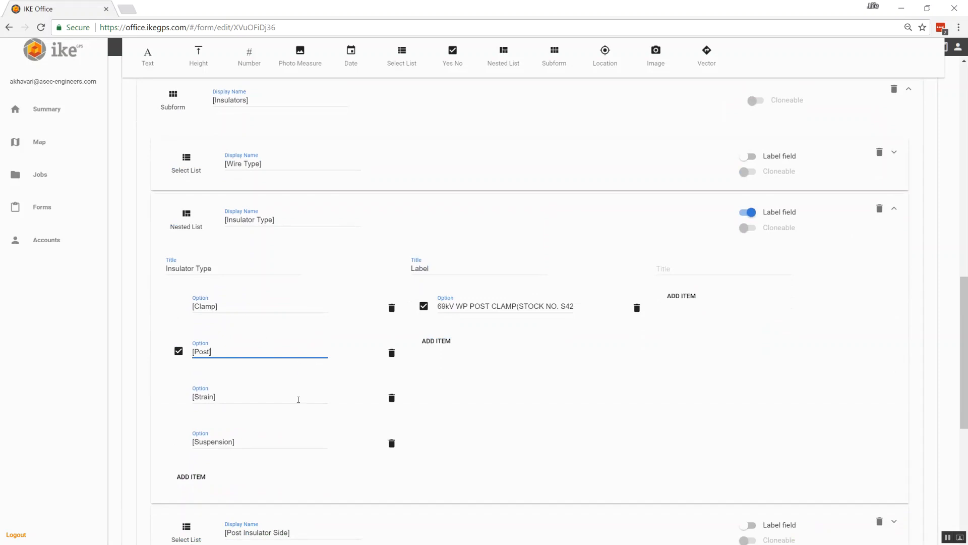
click(298, 401)
click(293, 443)
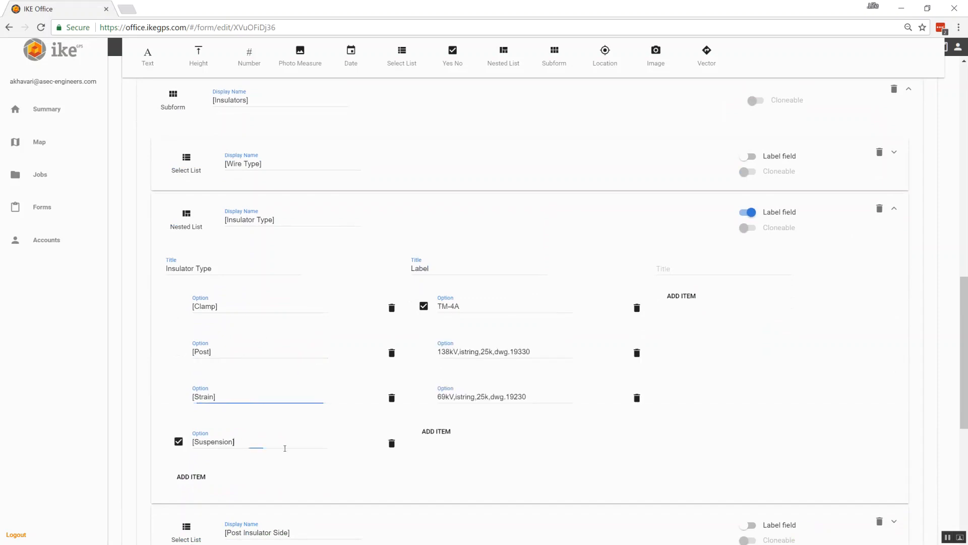
click(286, 311)
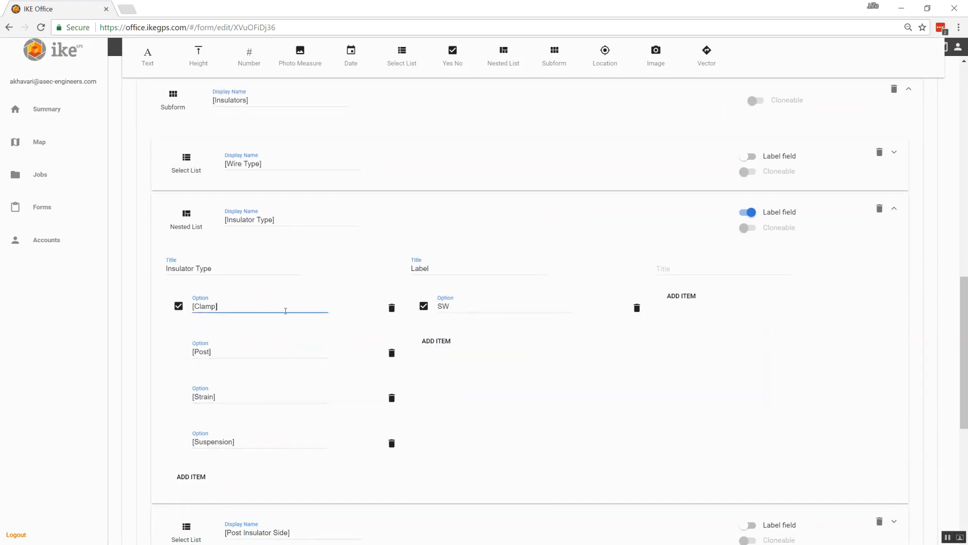
click(895, 210)
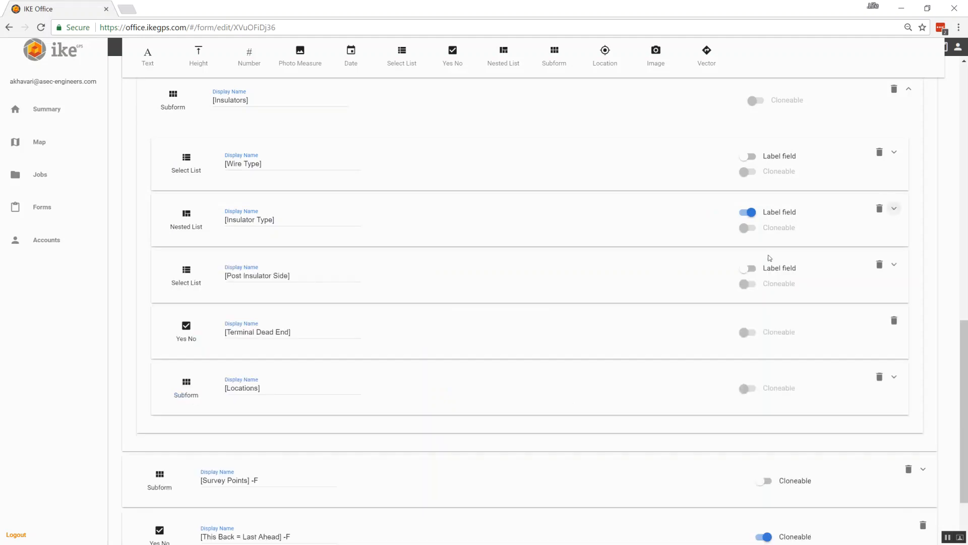
Examine the options of the [Post Insulator Side] select list in [Insulators] and collapse the list.
click(894, 268)
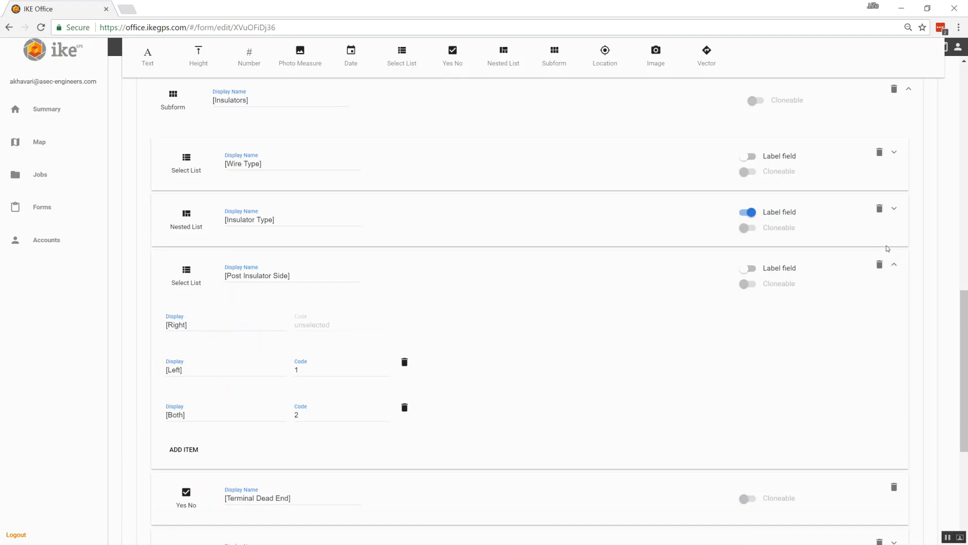
click(894, 265)
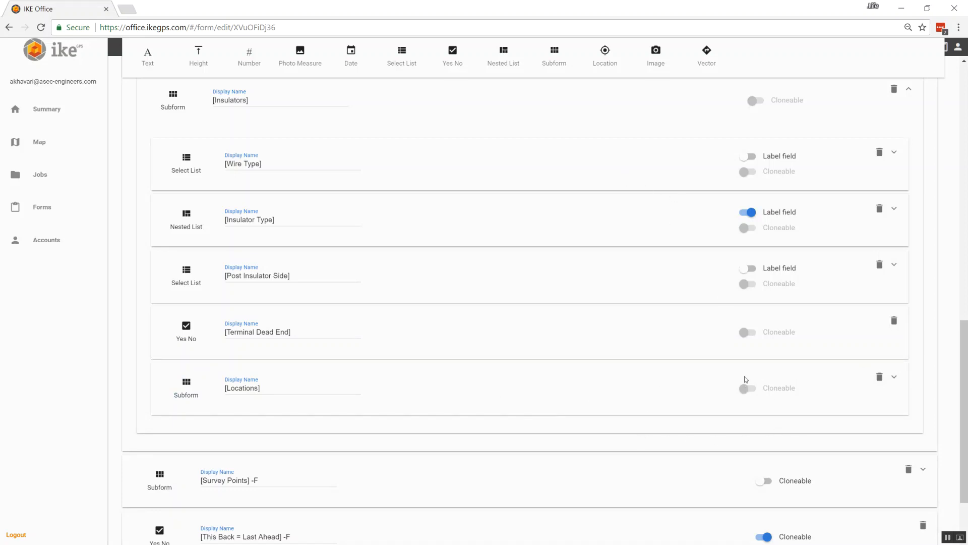
scroll(565, 352, down, 2)
Collapse the [Insulators] subform and its parent [Spans] subform.
scroll(575, 324, up, 7)
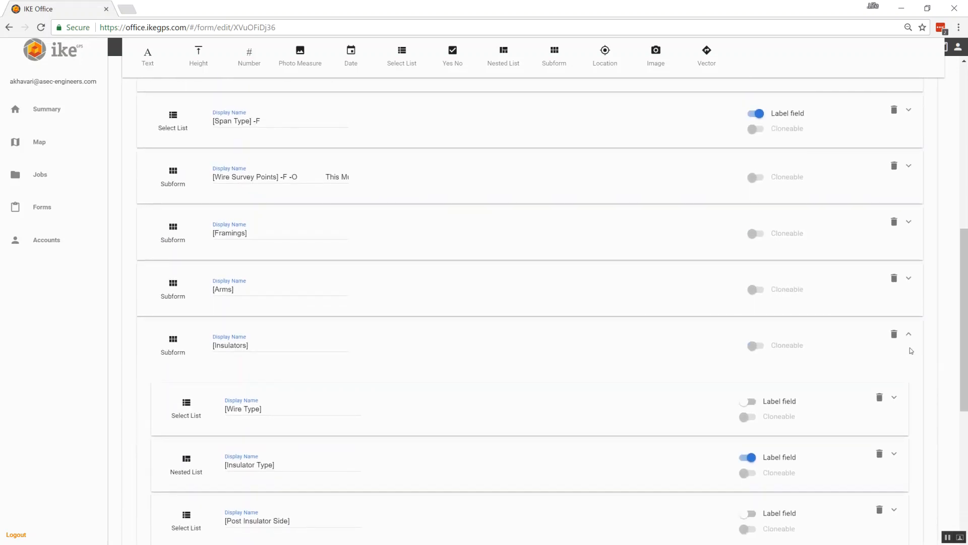
click(909, 334)
scroll(558, 281, up, 2)
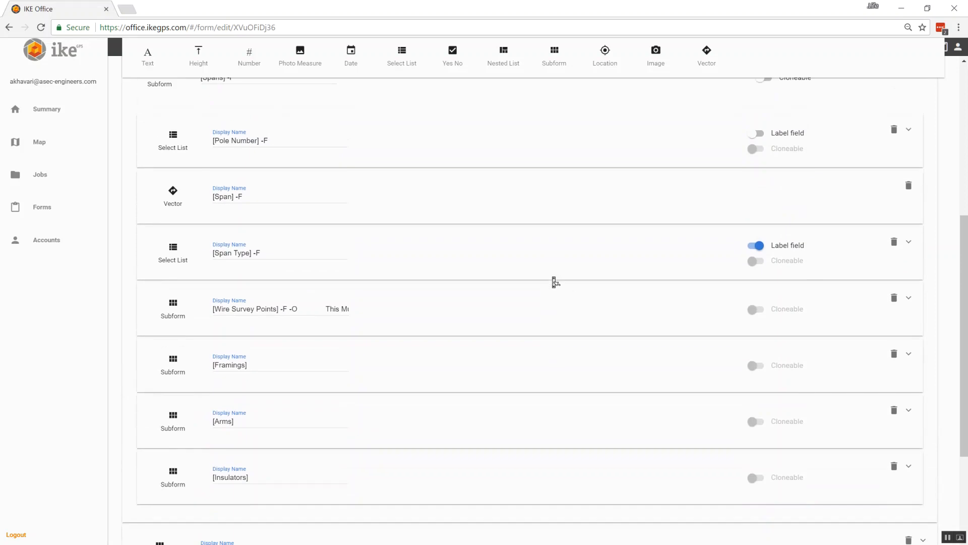
scroll(555, 283, up, 4)
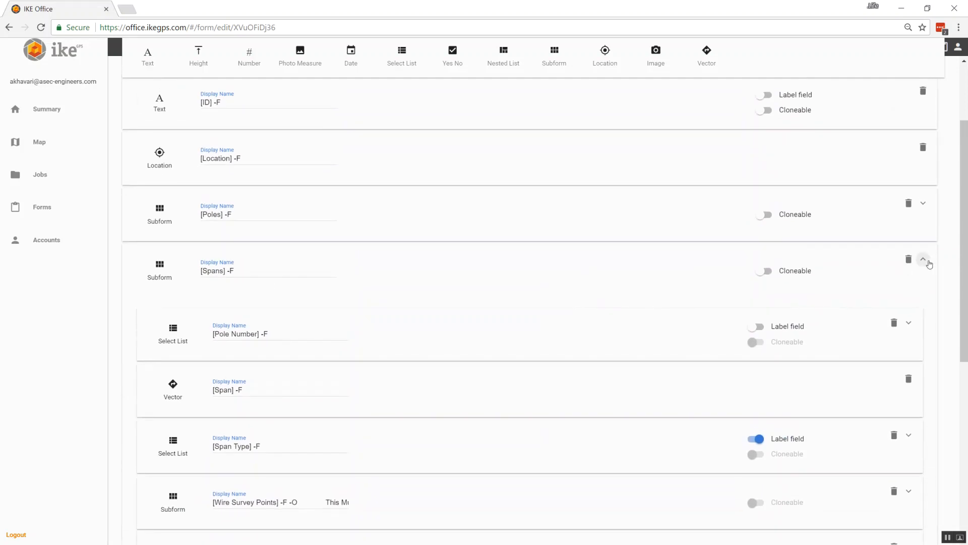
click(928, 262)
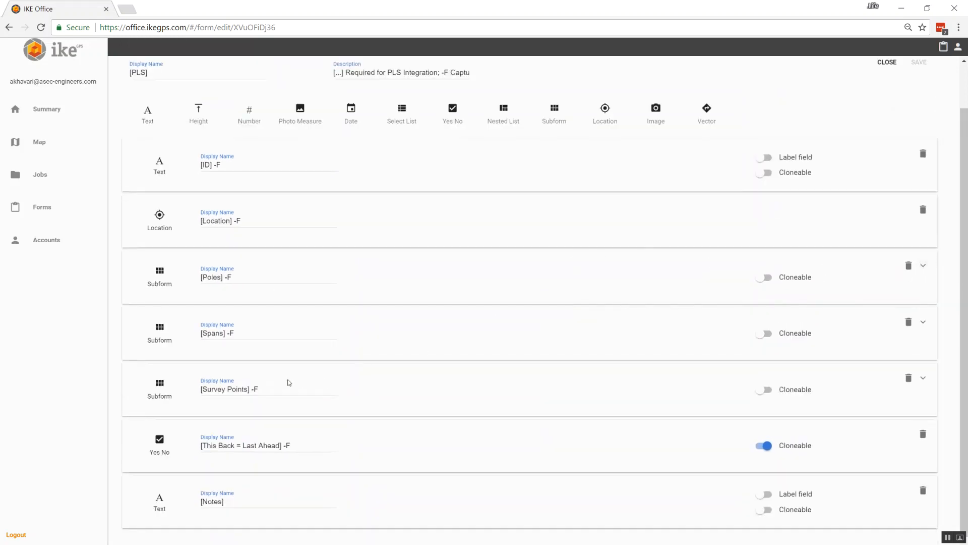
Expand the [Survey Points] subform, review its [Point] and [Description] fields, and collapse it.
click(923, 378)
scroll(629, 395, down, 2)
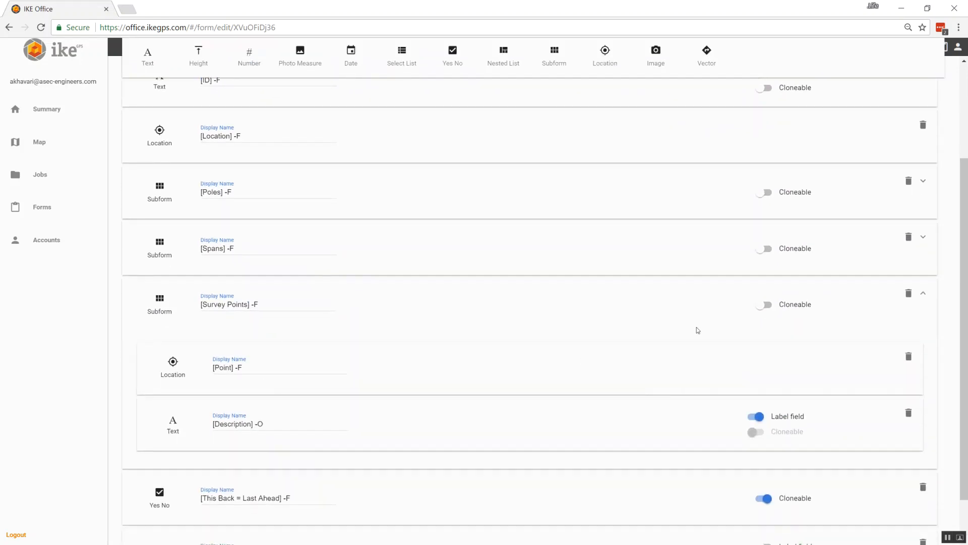
click(927, 299)
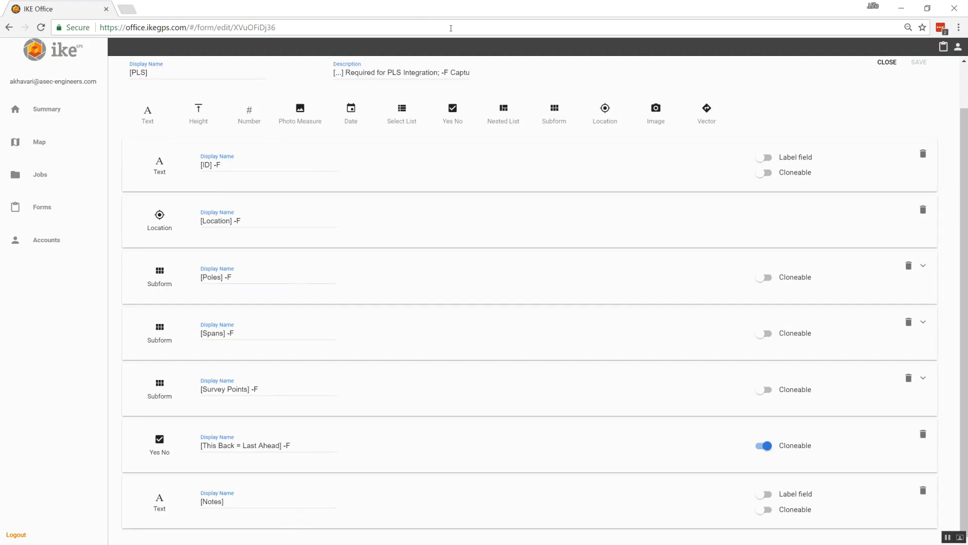
Close the window with the [PLS] form editor and maximize the one showing the Kurtz job.
double_click(443, 10)
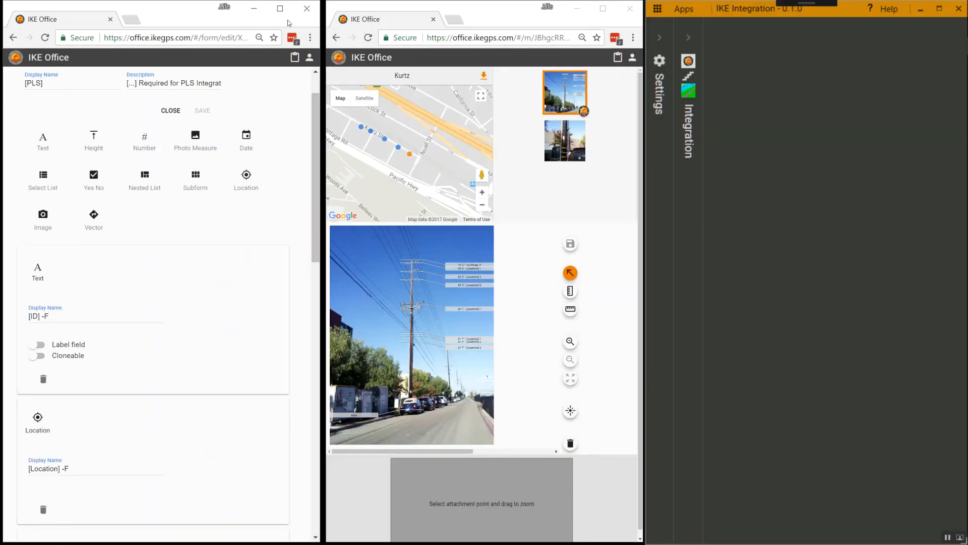
click(306, 9)
drag(496, 11, 417, 4)
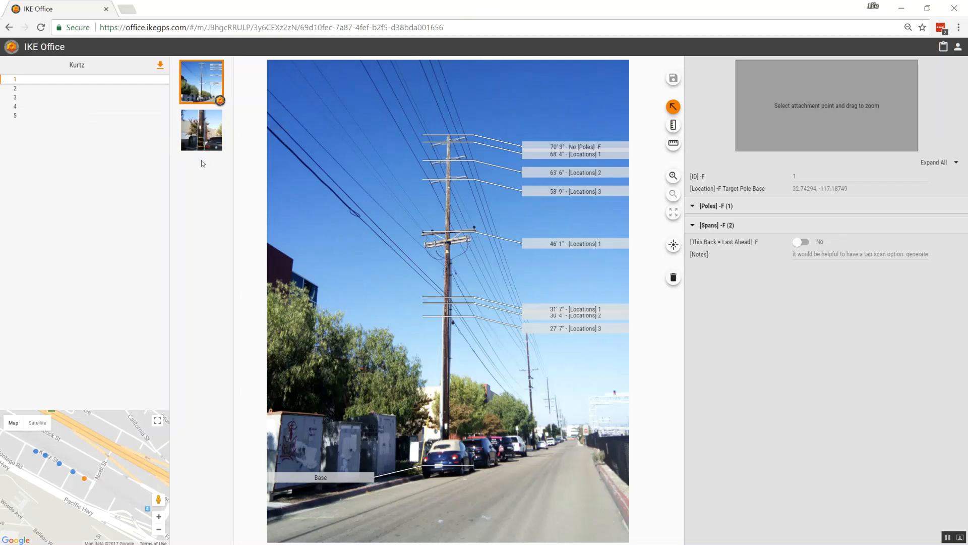
Look through the records of poles 2 to 5 in the Kurtz job and return to pole 1 from the map.
click(80, 92)
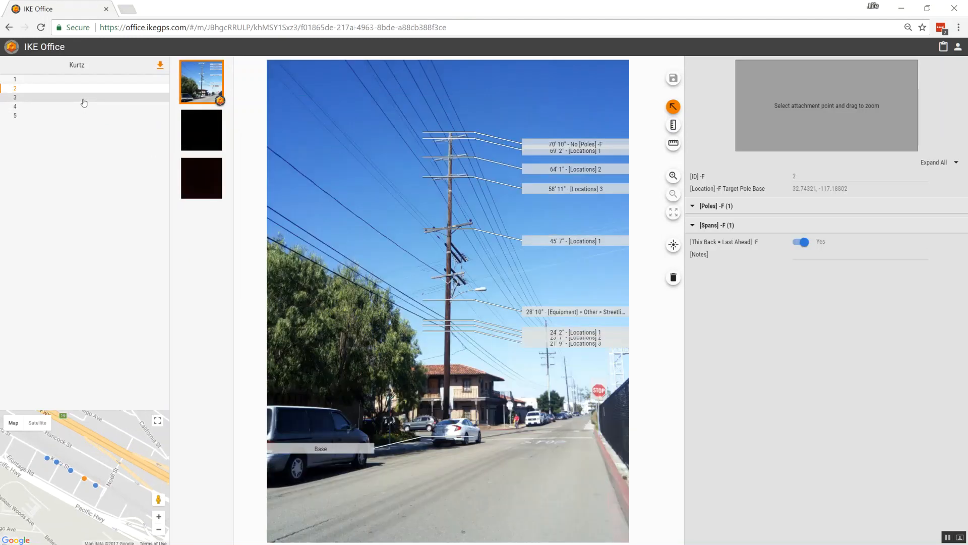
click(84, 99)
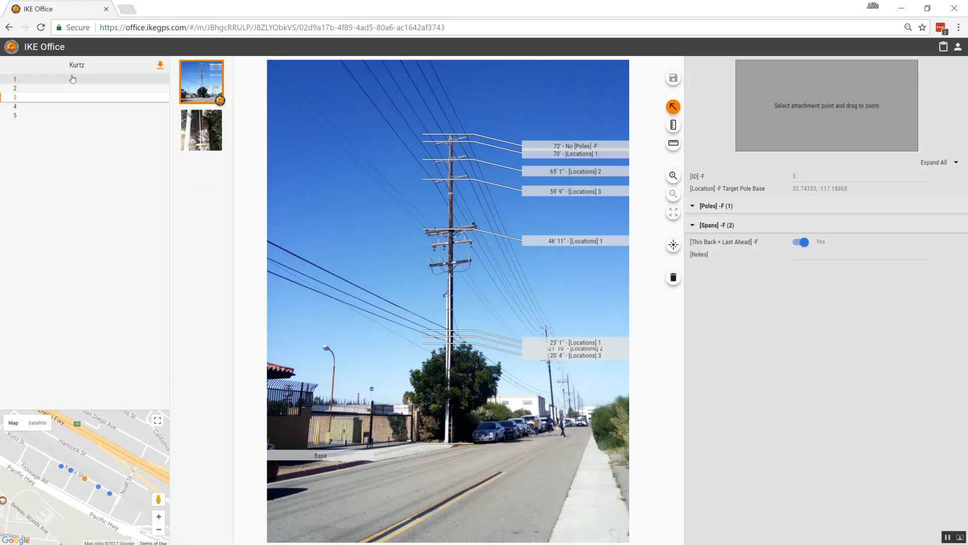
click(81, 107)
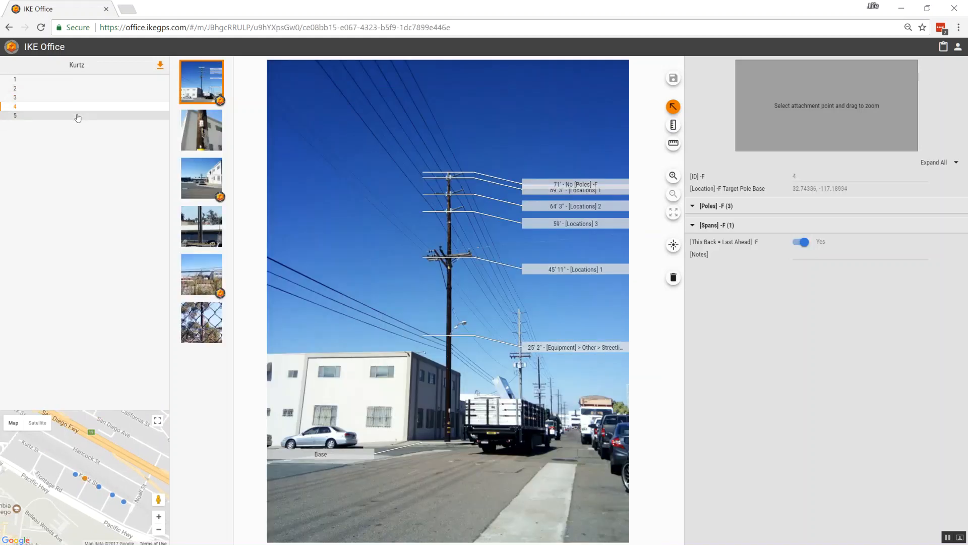
click(77, 117)
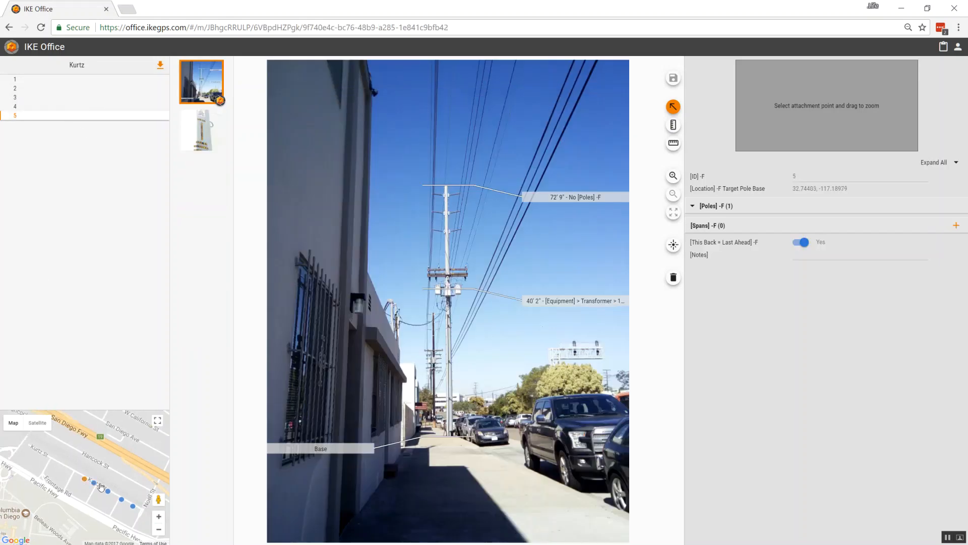
click(133, 506)
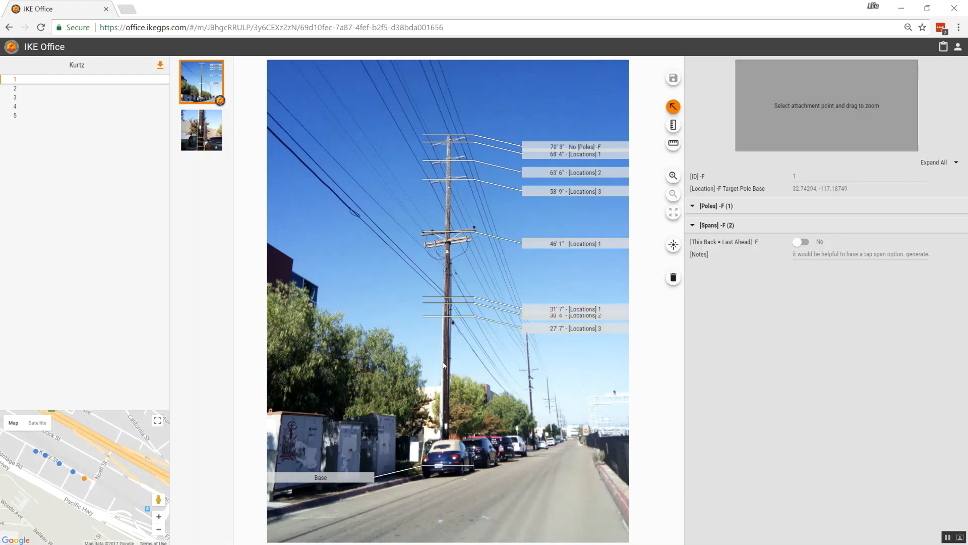
Expand the [Spans] of pole 1 and the [Arms] entry of its ahead span to review the captured data.
click(692, 224)
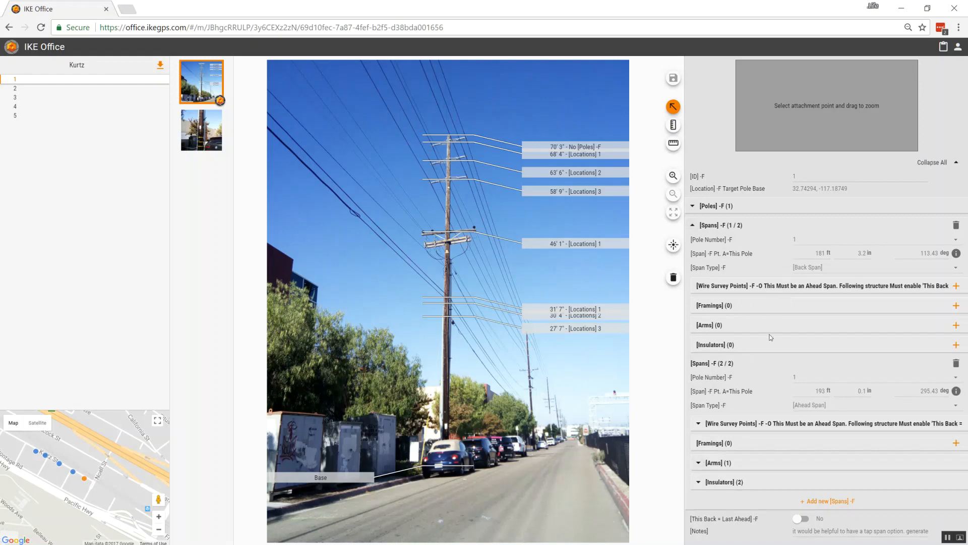
click(698, 462)
scroll(746, 424, down, 2)
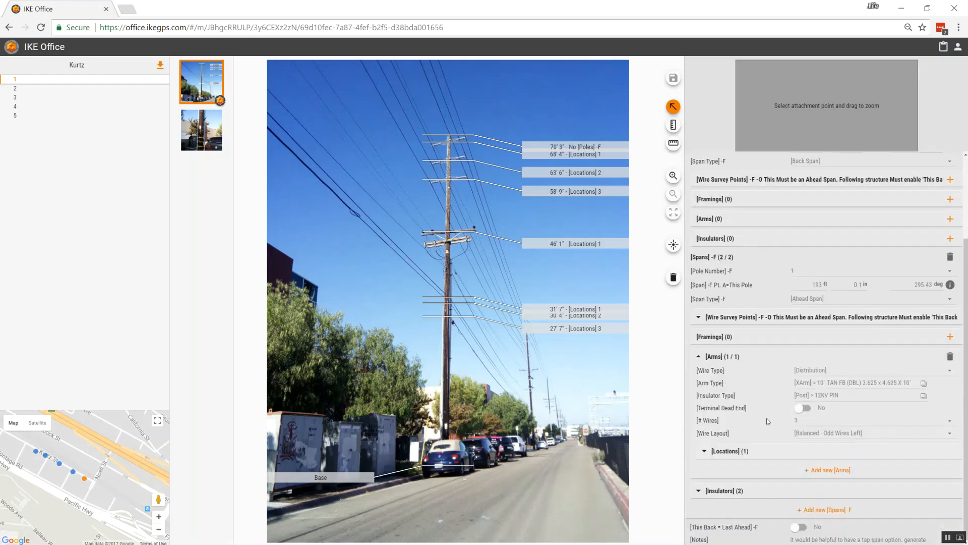
Check the [Wire Type] and [Insulator Type] choices of the arm, keeping [Post] > 12KV PIN.
click(838, 373)
click(804, 417)
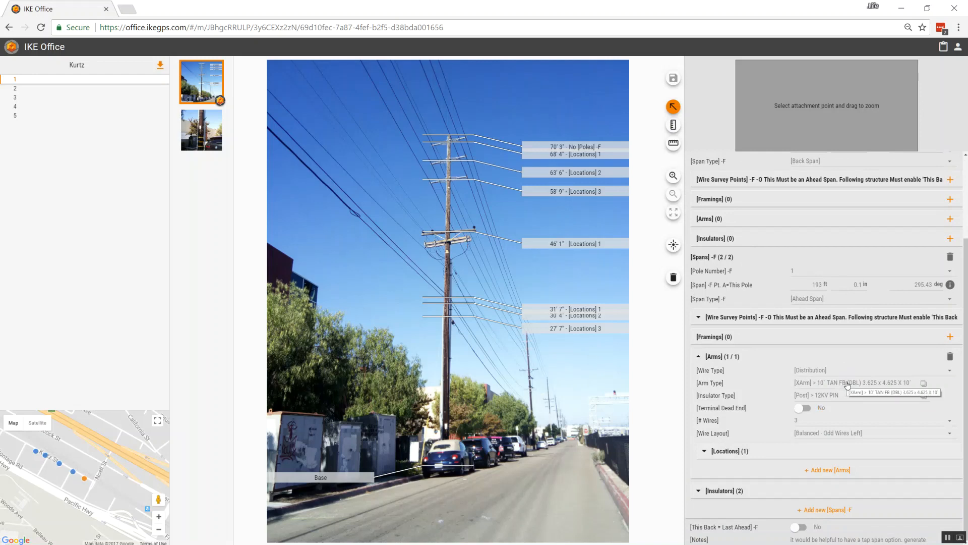
click(816, 404)
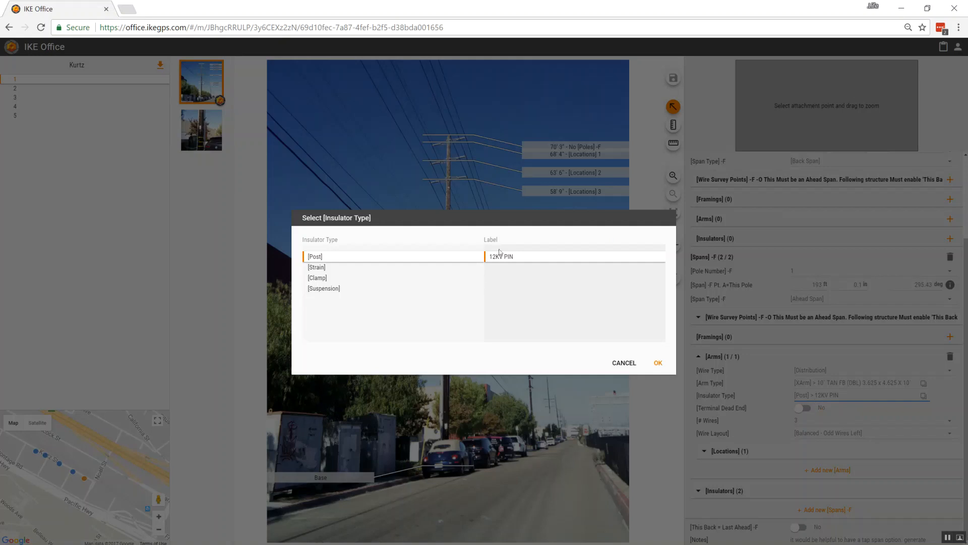
click(658, 364)
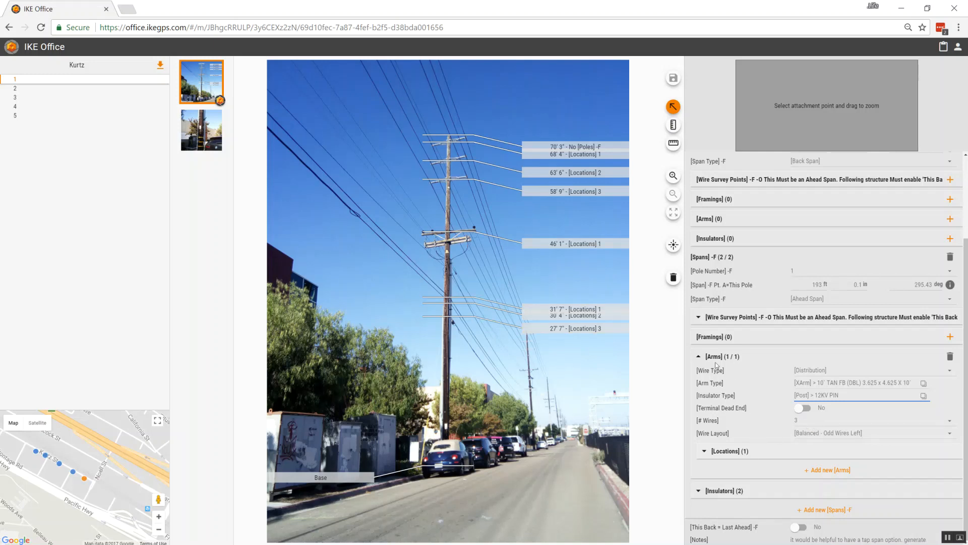
Review the arm's [Locations] entry and collapse the [Arms] section.
click(705, 451)
click(699, 356)
scroll(729, 404, up, 3)
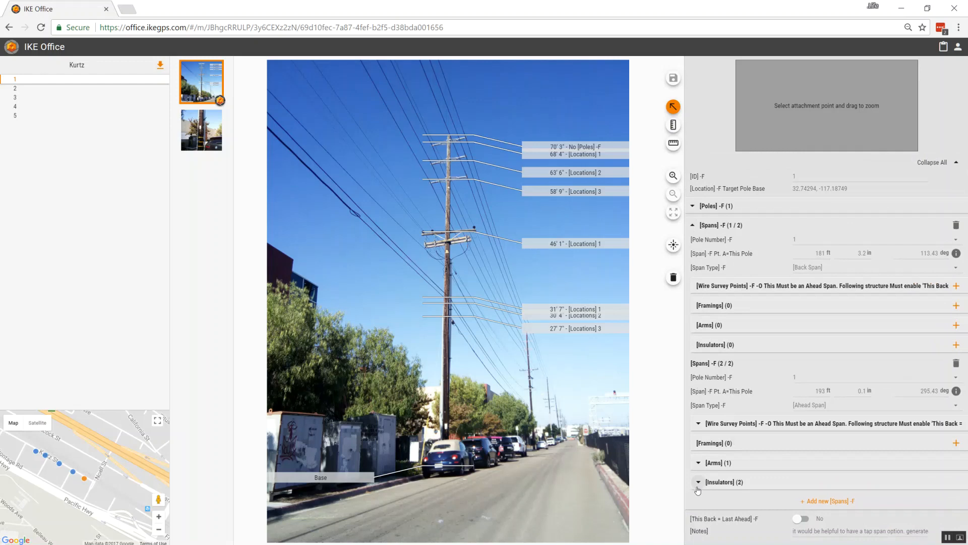
Expand the ahead span's [Insulators] and check the transmission entry's [Insulator Type], keeping the 69kV WP POST CLAMP label.
click(699, 483)
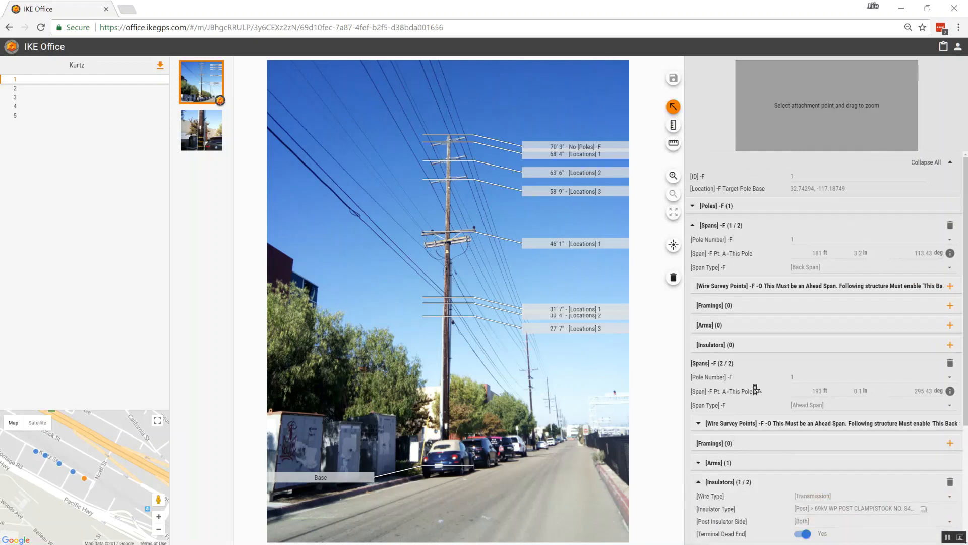
scroll(755, 389, down, 3)
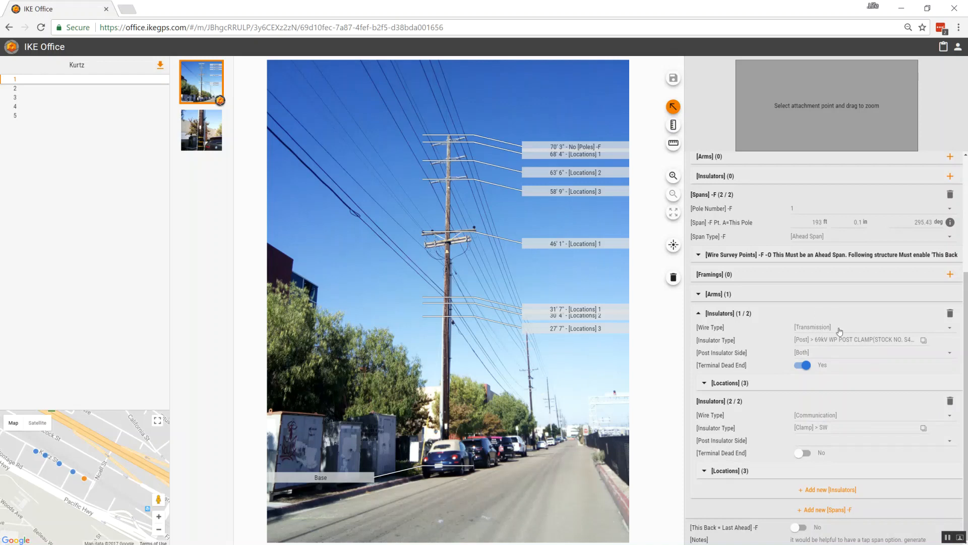
click(845, 342)
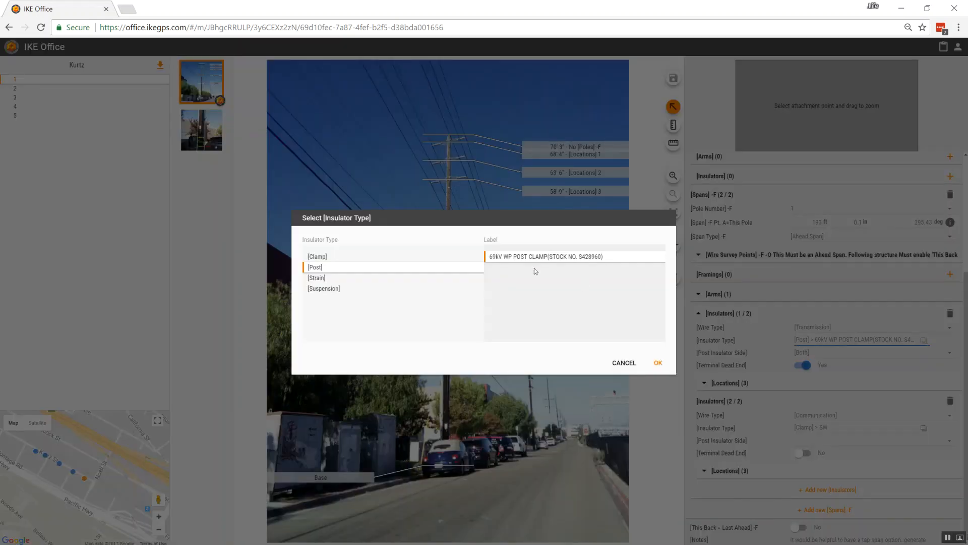
click(658, 363)
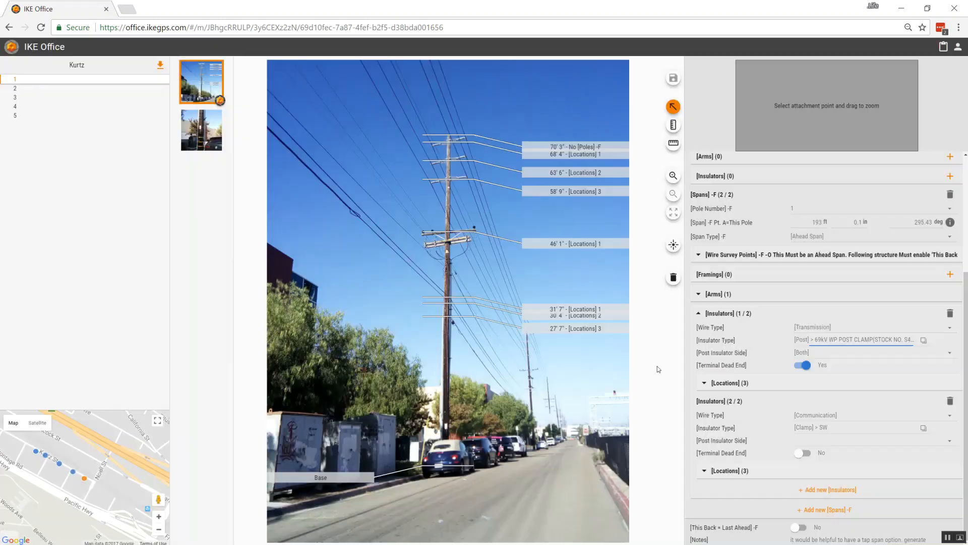
Review the transmission insulators' [Post Insulator Side] options and expand their [Locations] to compare attachment heights with the photo.
click(803, 354)
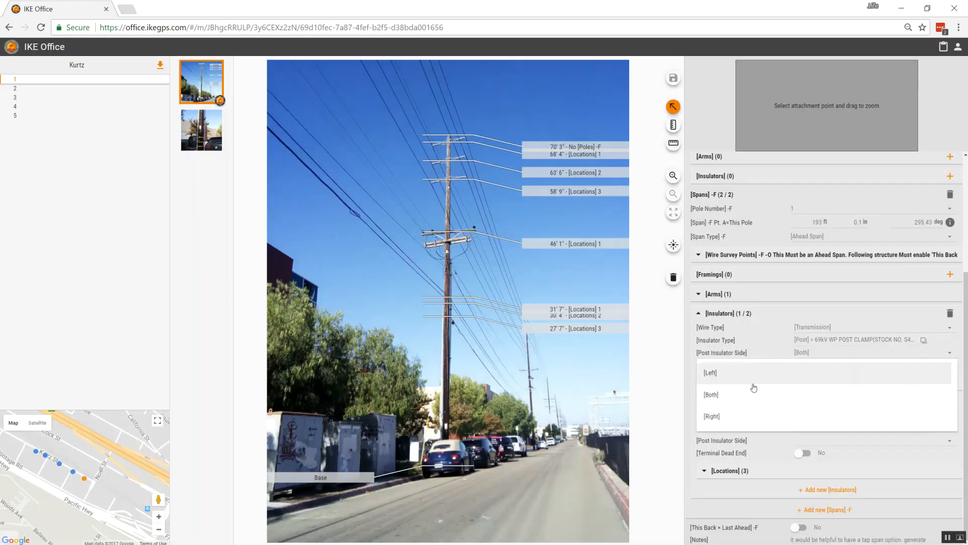
click(813, 354)
click(810, 365)
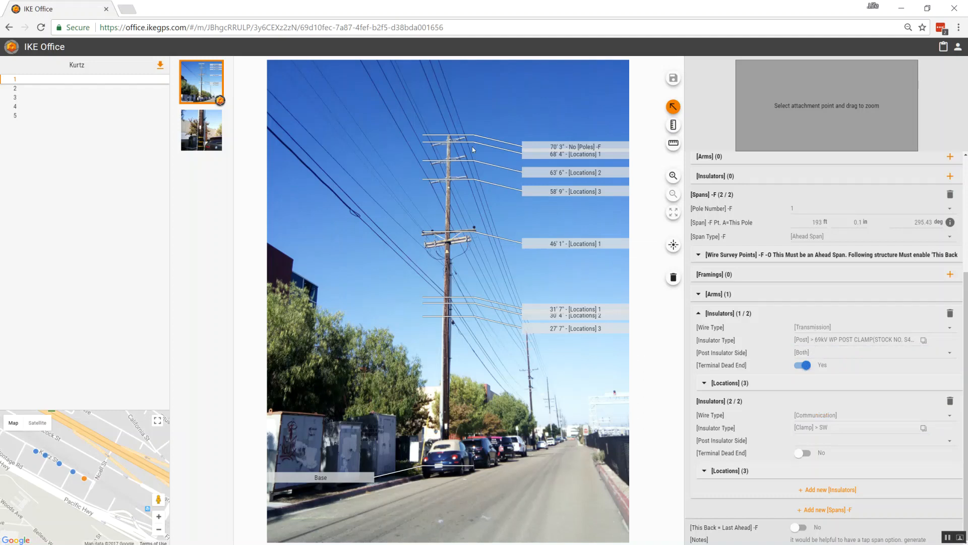
click(459, 178)
click(703, 386)
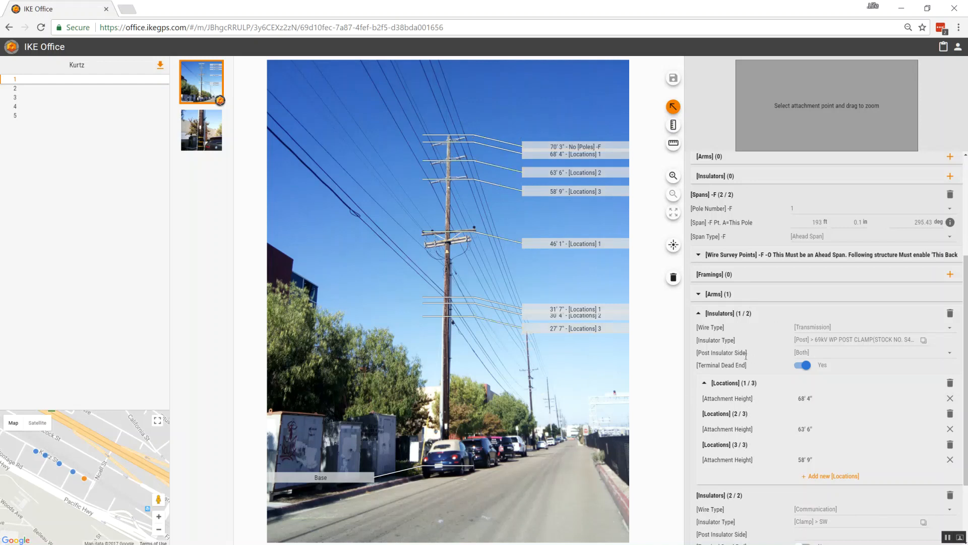
Delete the transmission [Insulators] entry from the ahead span and add a new, empty one.
click(950, 314)
click(546, 313)
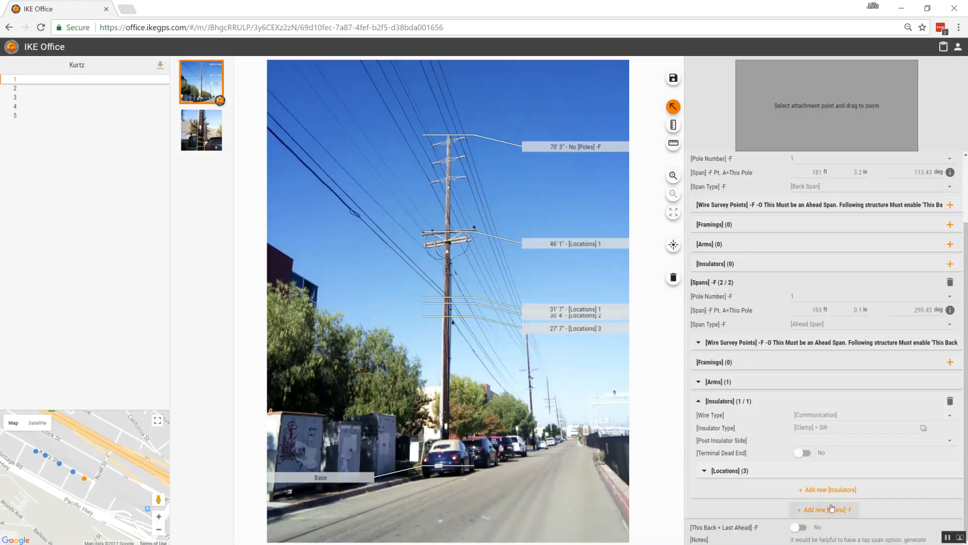
click(827, 489)
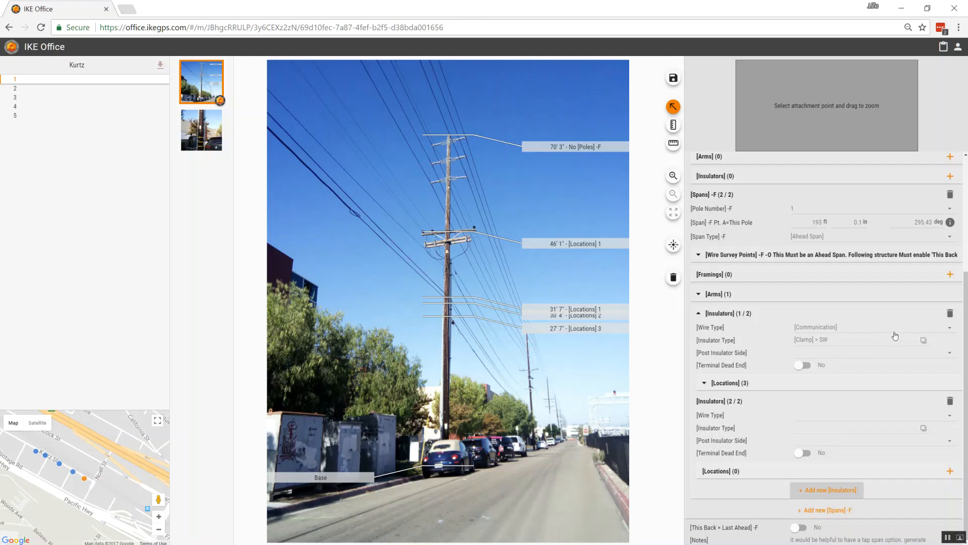
Set the new insulator entry's [Wire Type] to [Transmission] and [Insulator Type] to [Post] > 69kV WP POST CLAMP(STOCK NO. S428960).
click(884, 415)
click(772, 439)
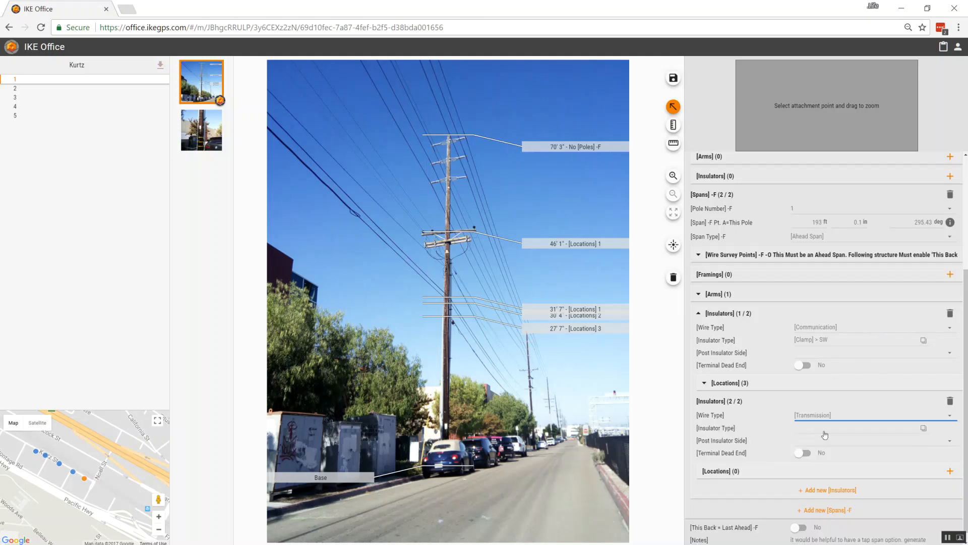
click(836, 433)
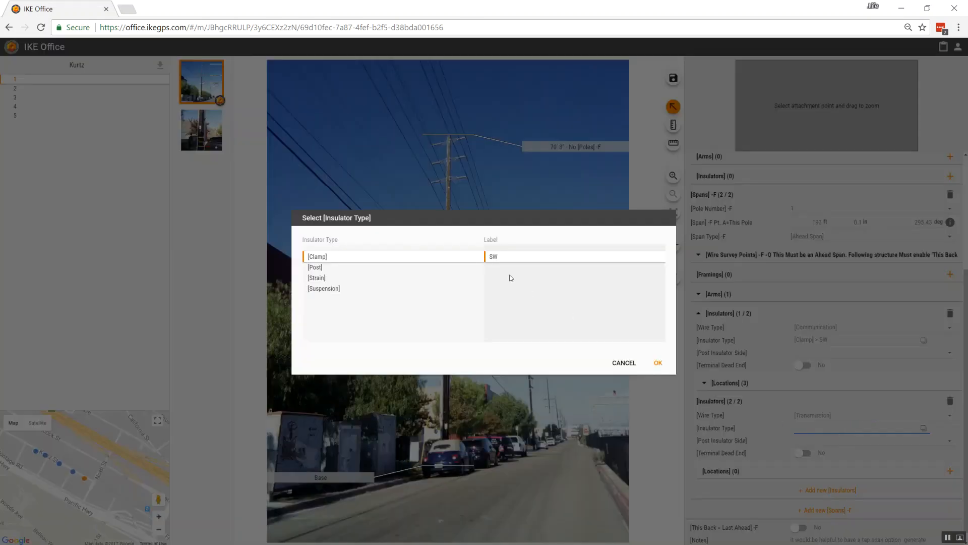
click(322, 268)
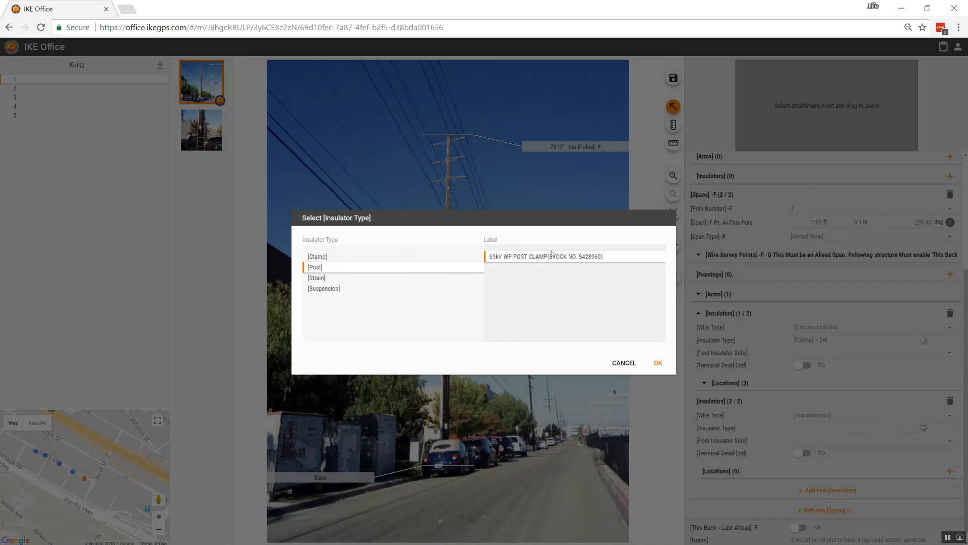
click(659, 362)
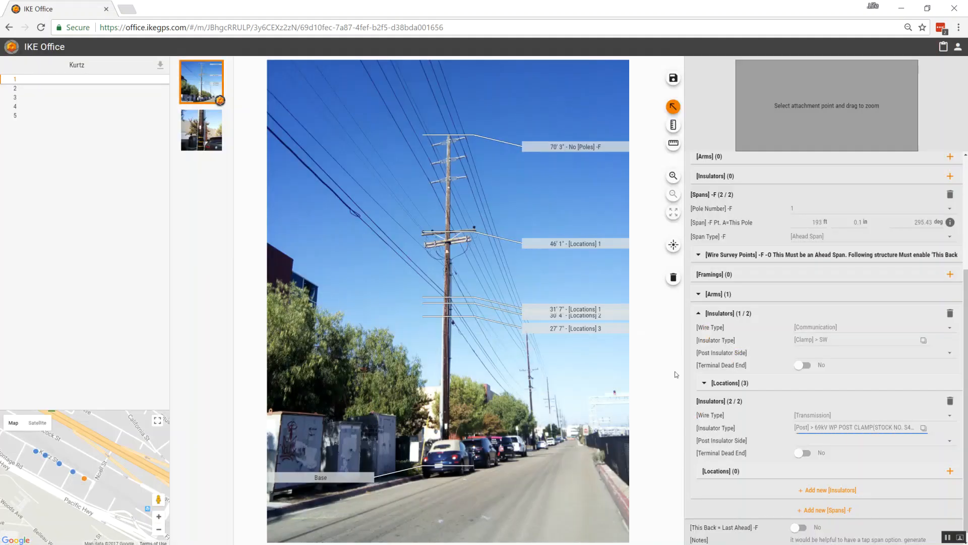
Set the new insulator entry's [Post Insulator Side] to [Both] and turn on [Terminal Dead End].
click(823, 442)
click(737, 488)
click(806, 453)
Add three empty [Locations] entries under the new transmission insulator of the ahead span.
click(949, 471)
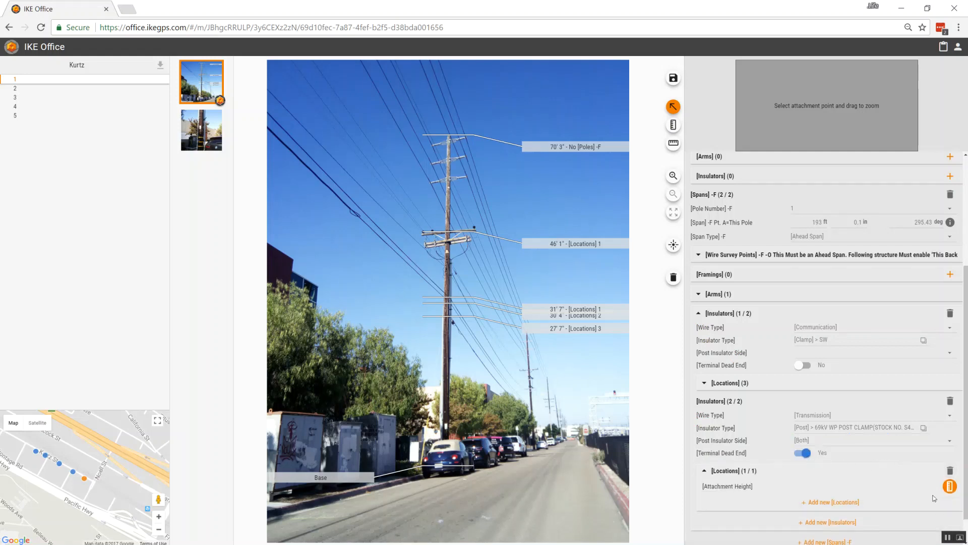
click(852, 503)
scroll(867, 464, down, 1)
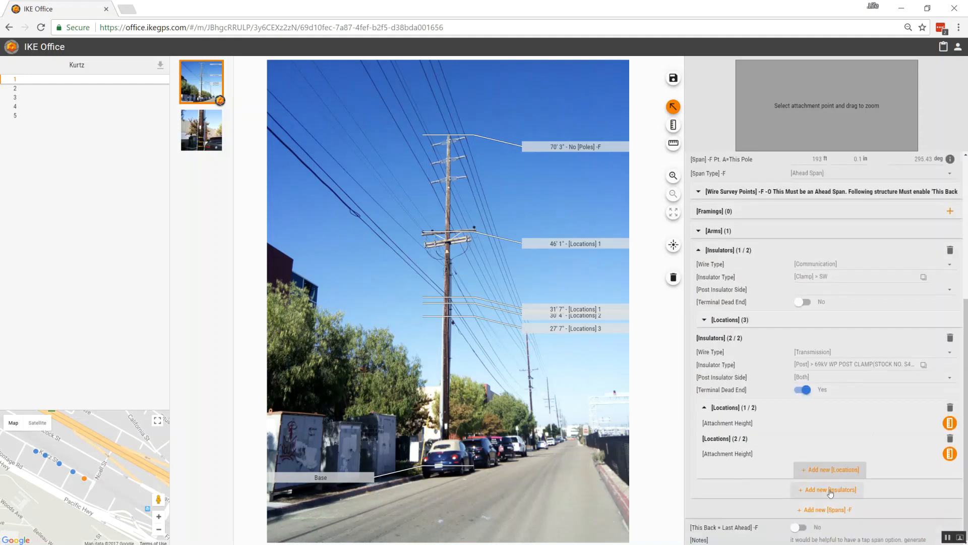
click(836, 470)
Measure the three [Attachment Height] values on the photo at the upper insulator pairs, about 68', 63' 4" and 59', and save the record.
click(950, 423)
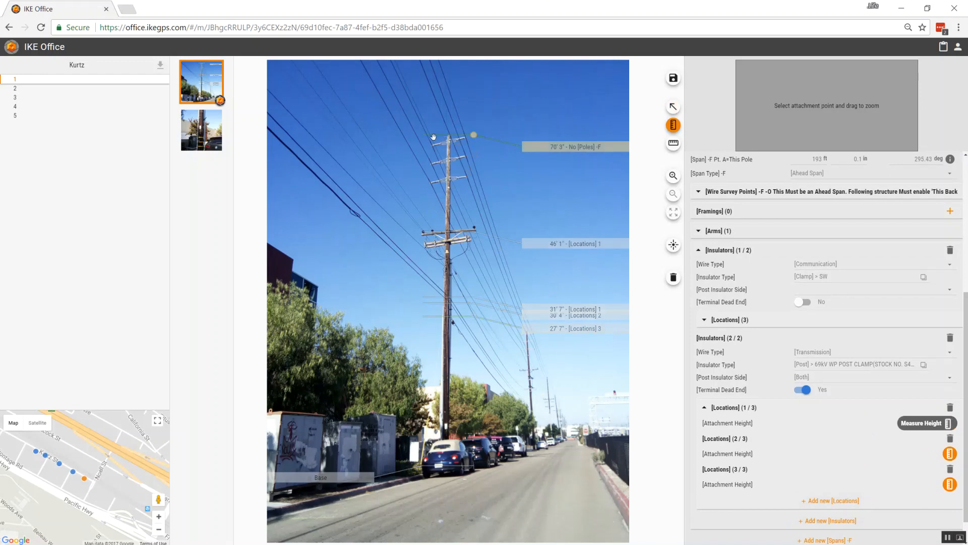
click(474, 144)
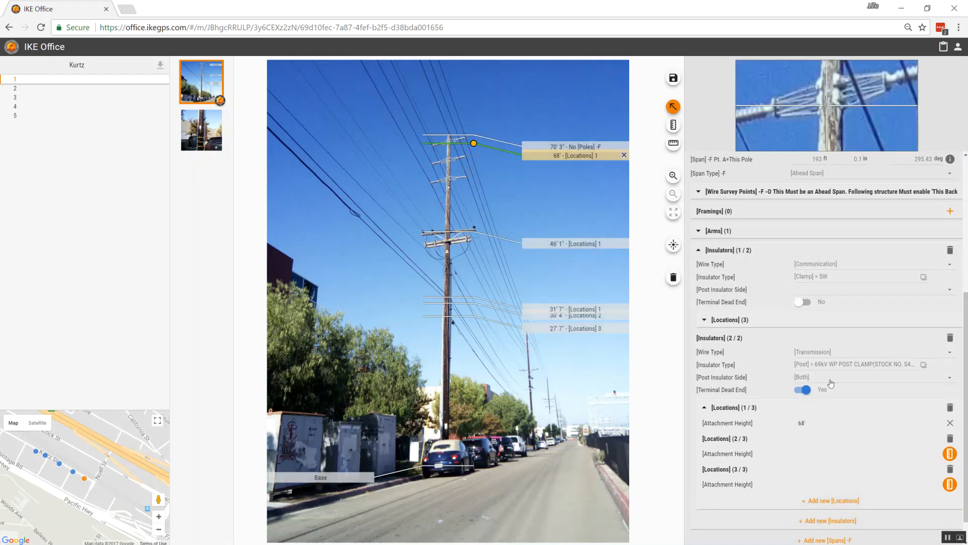
click(951, 455)
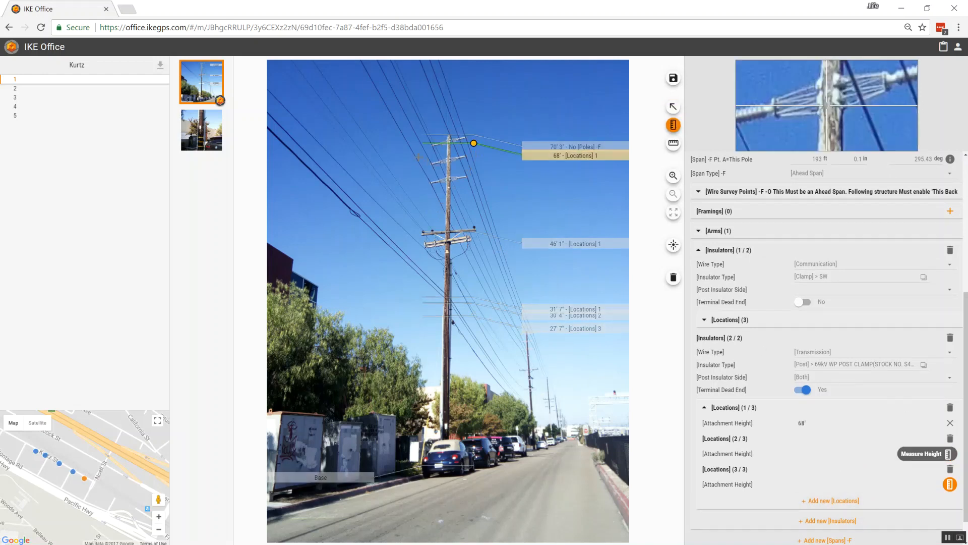
click(474, 162)
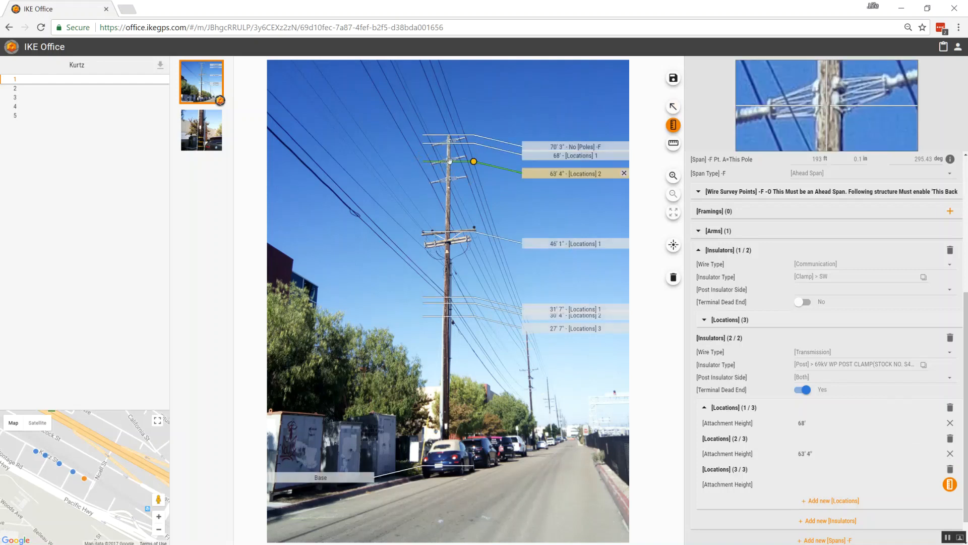
click(951, 485)
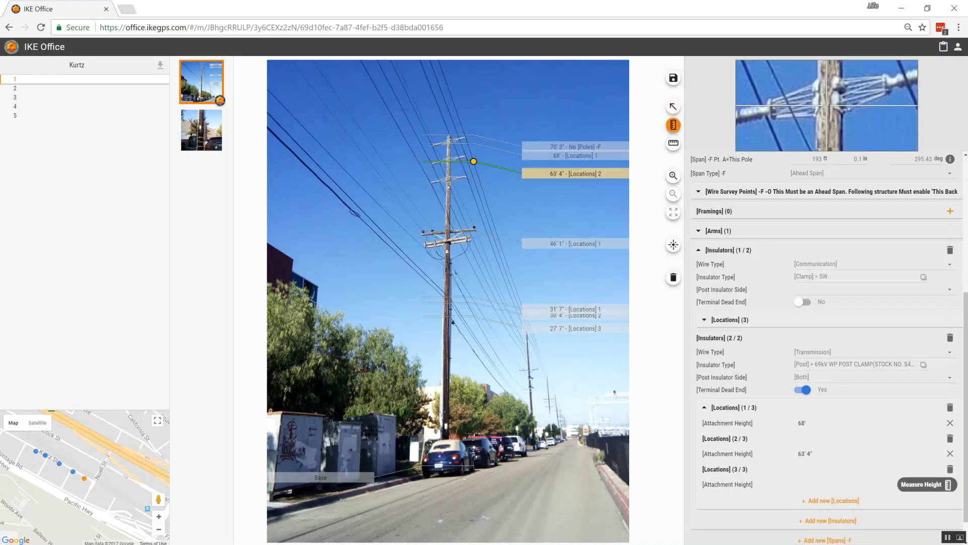
click(473, 178)
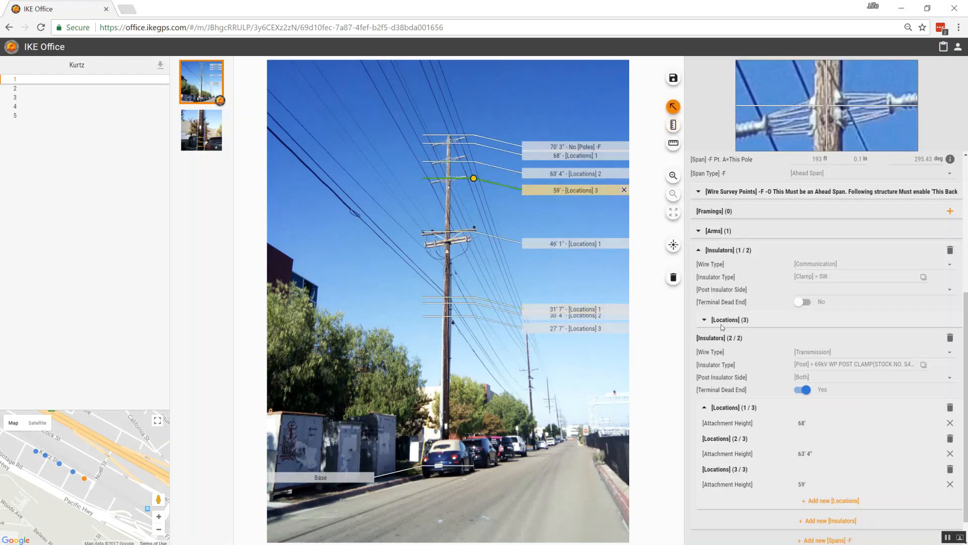
click(699, 251)
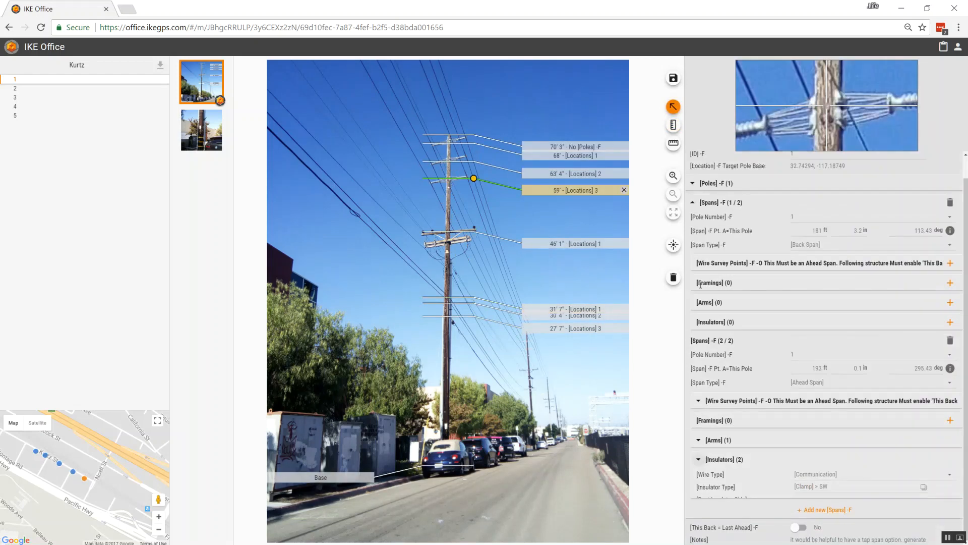
click(672, 81)
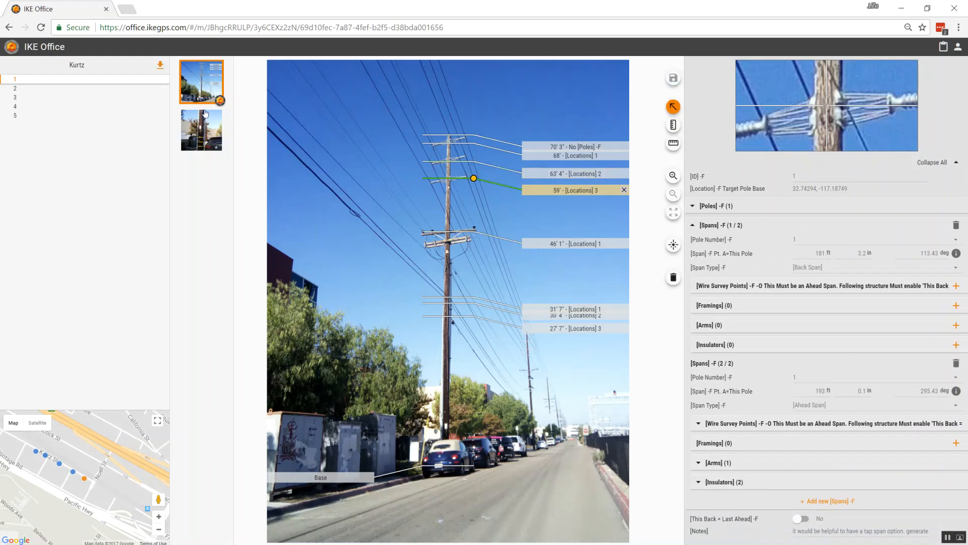
Look through records 2, 3, 4 and 5 of the Kurtz job.
click(38, 92)
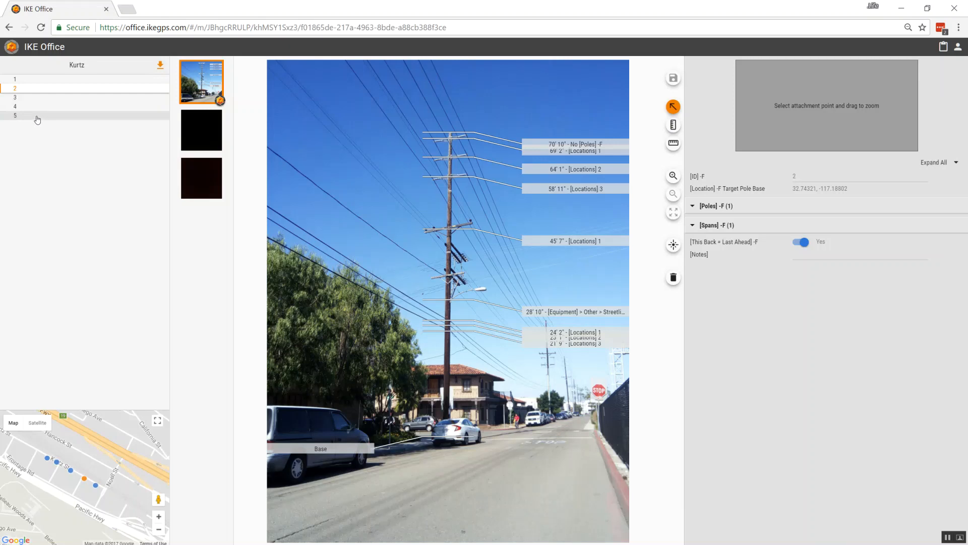
click(36, 98)
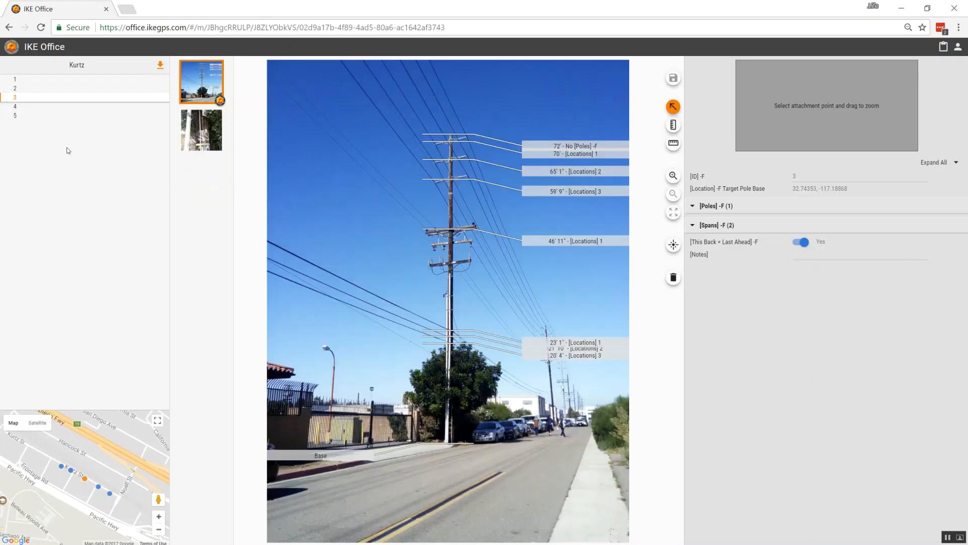
click(37, 107)
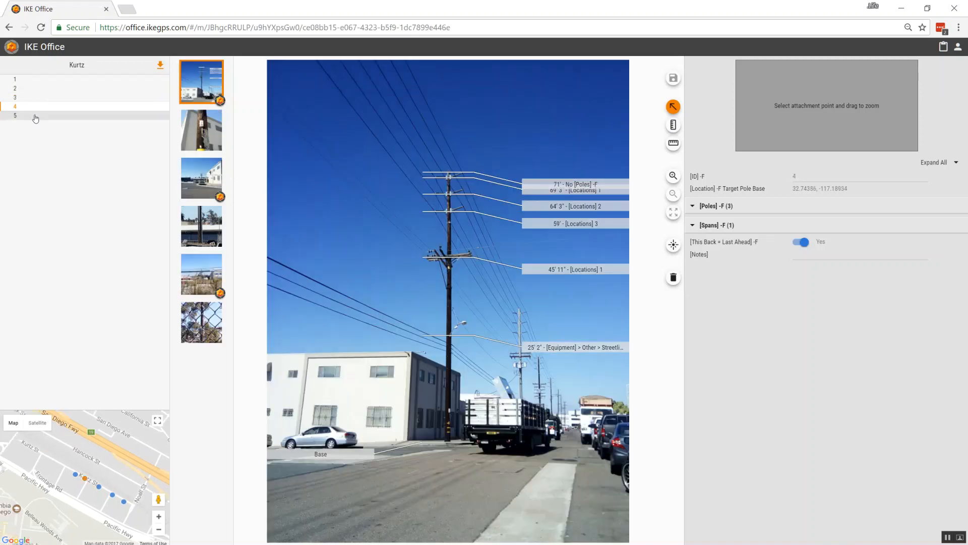
click(33, 116)
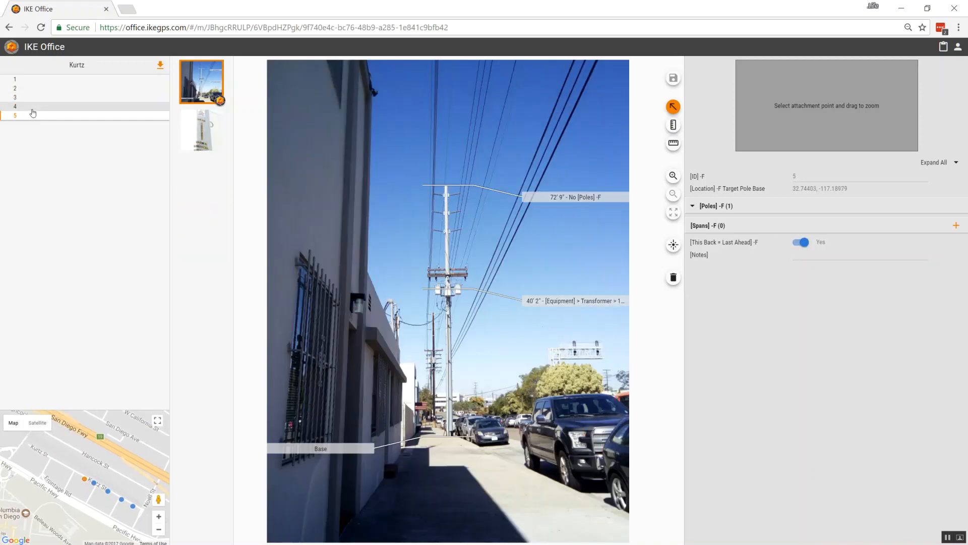
Open record 4 and view its additional photos of poles 2 and 3, finishing on the main pole photo.
click(33, 107)
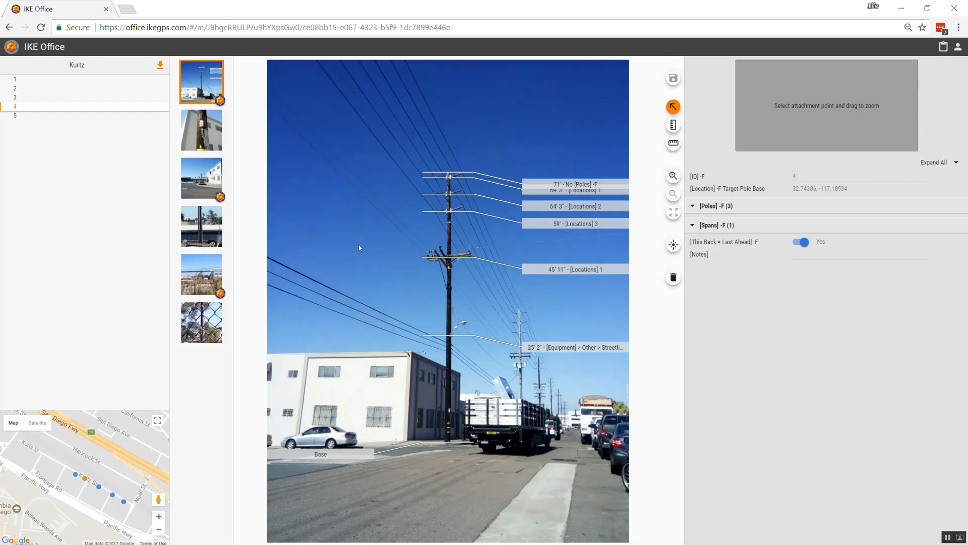
click(211, 177)
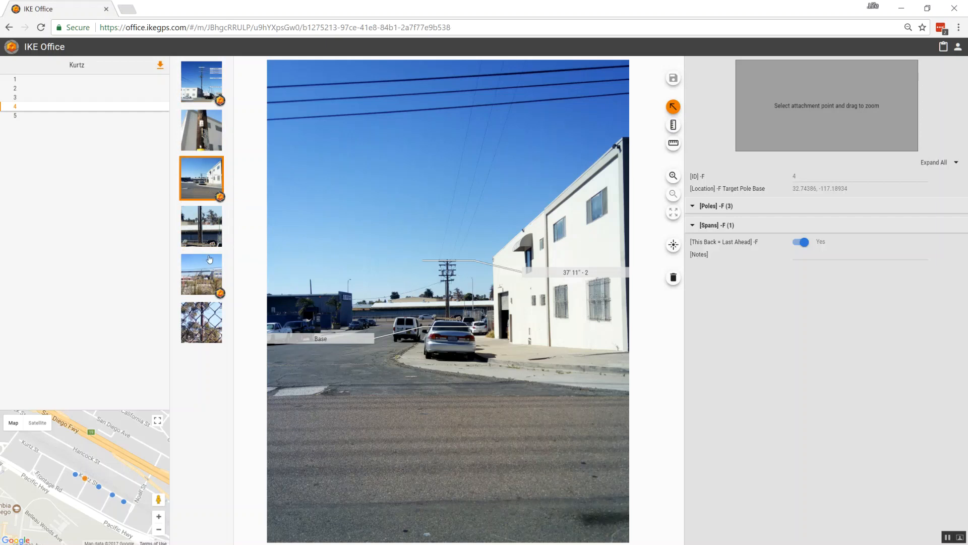
click(210, 324)
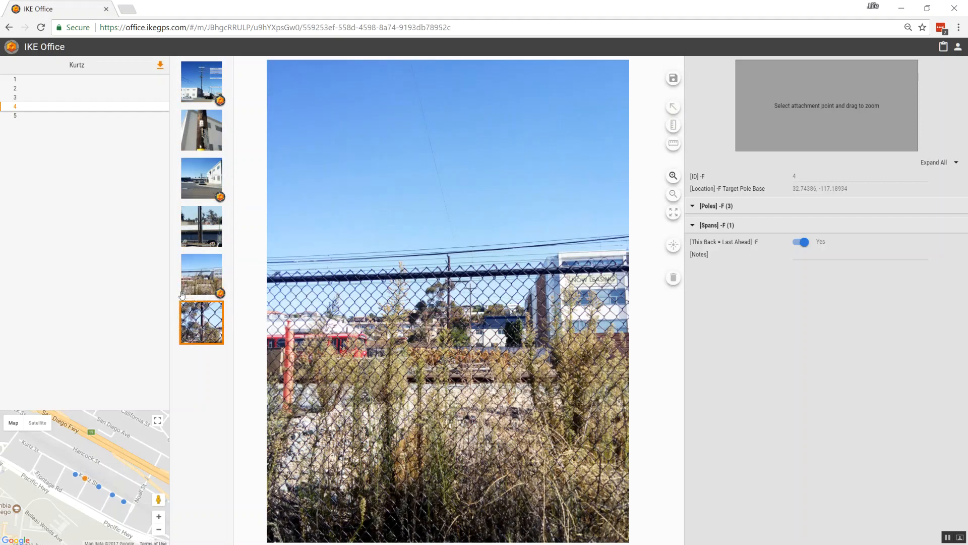
click(202, 274)
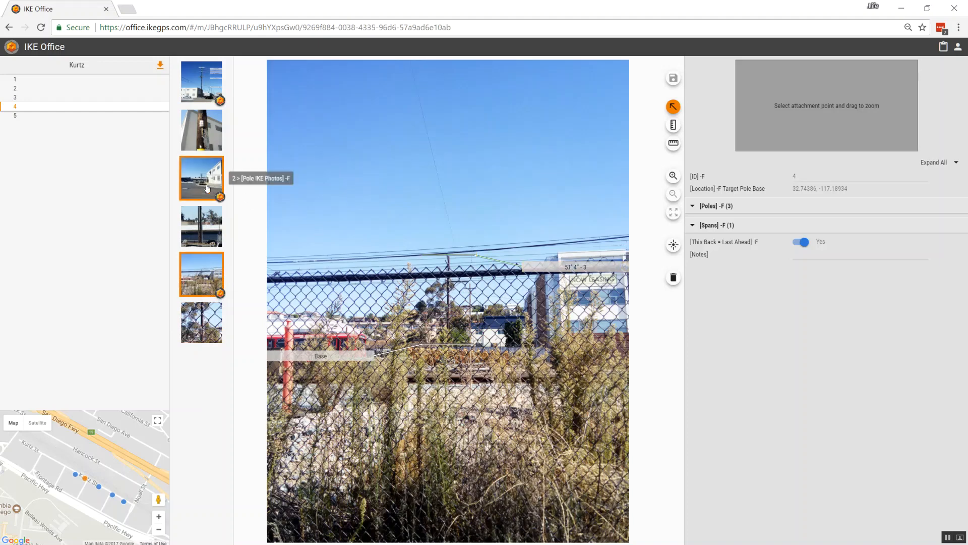
click(193, 89)
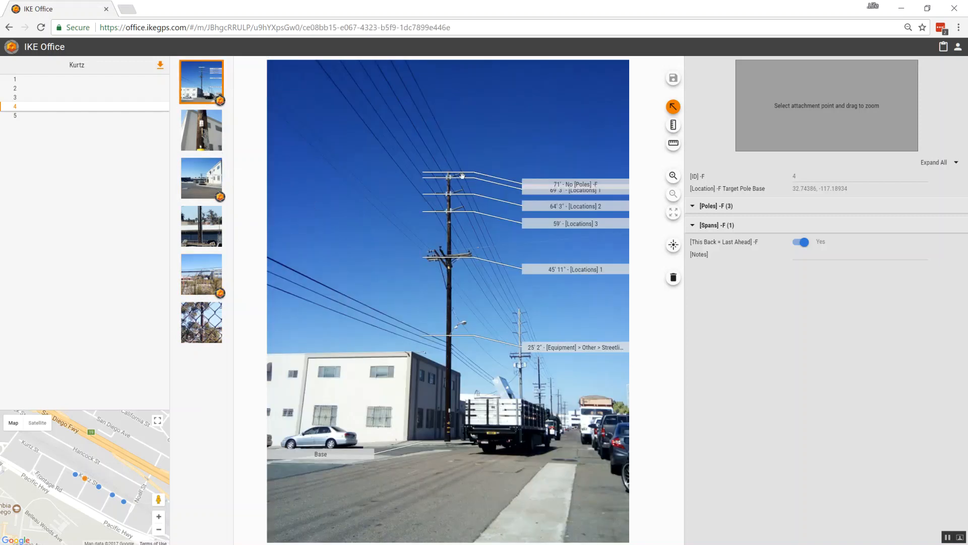
Expand the [Poles] section of record 4 and review the location, type and AGL fields of its three pole entries.
click(698, 210)
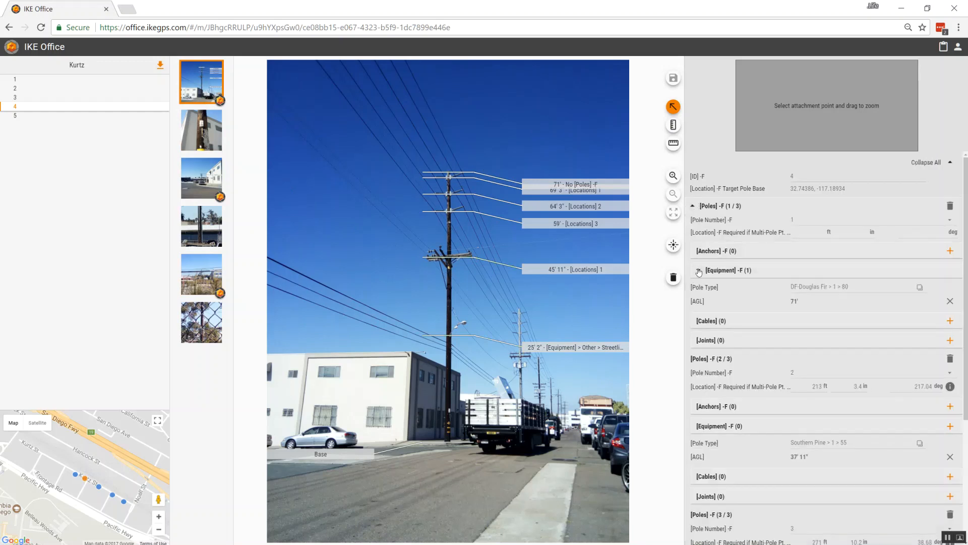
click(698, 275)
click(699, 275)
scroll(721, 390, down, 4)
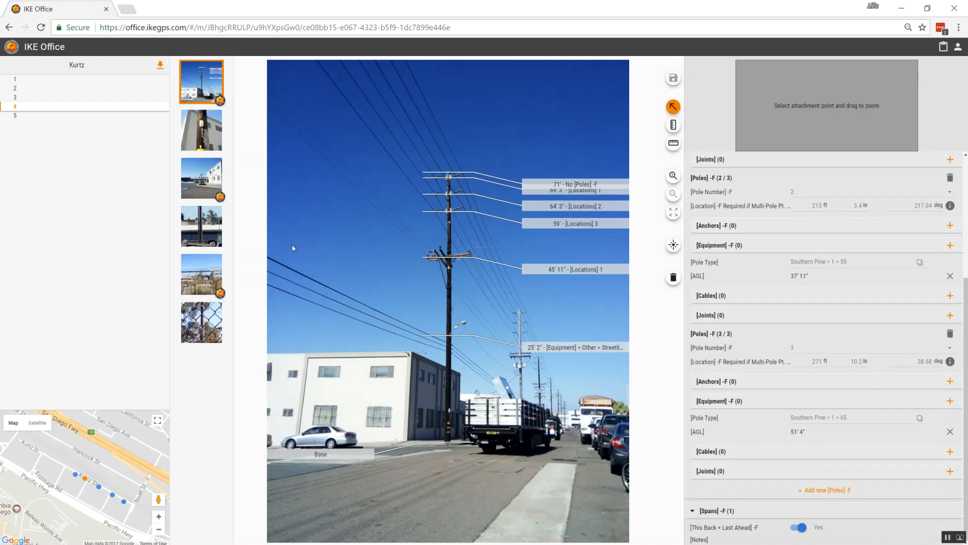
Compare the photos of poles 2 and 3 with their entries and examine the [Location] field's multi-pole requirement.
click(216, 179)
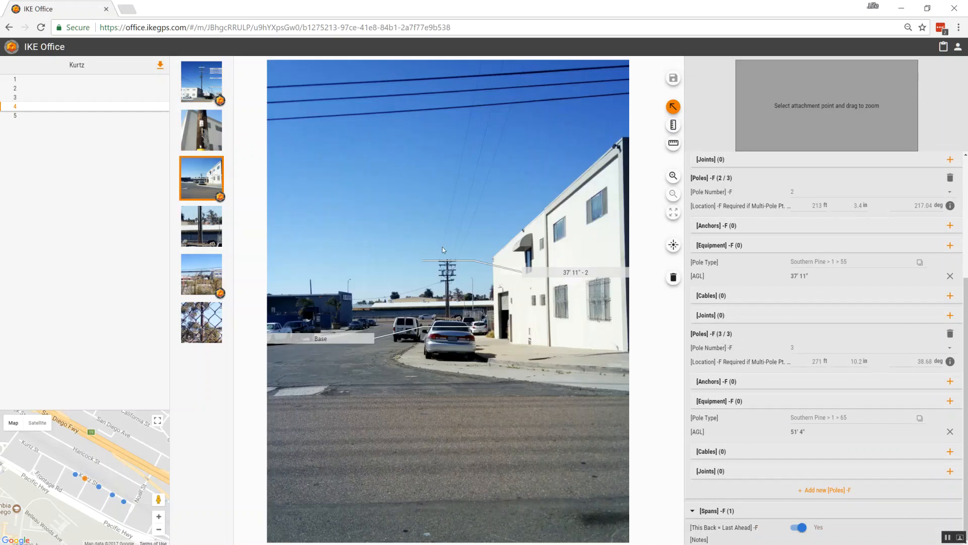
click(203, 285)
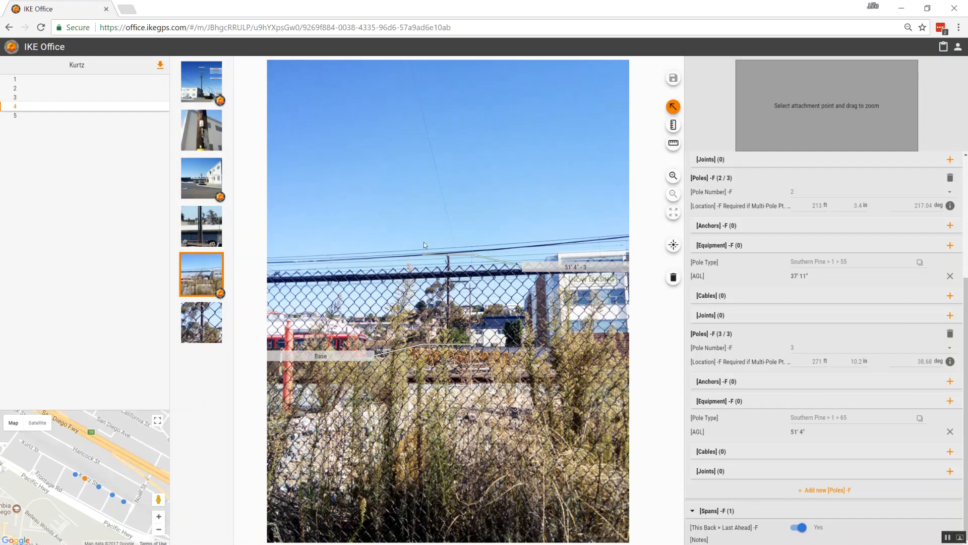
click(206, 78)
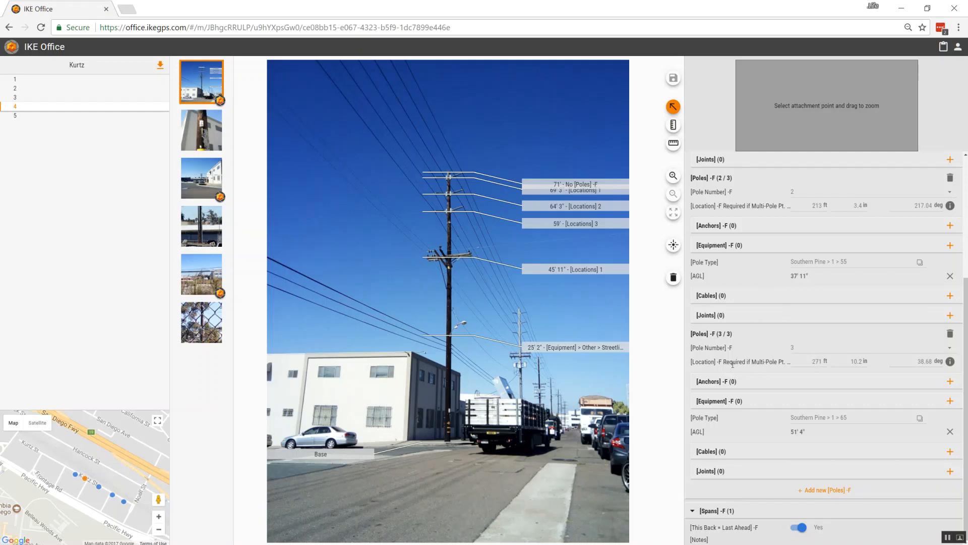
drag(716, 364, 785, 360)
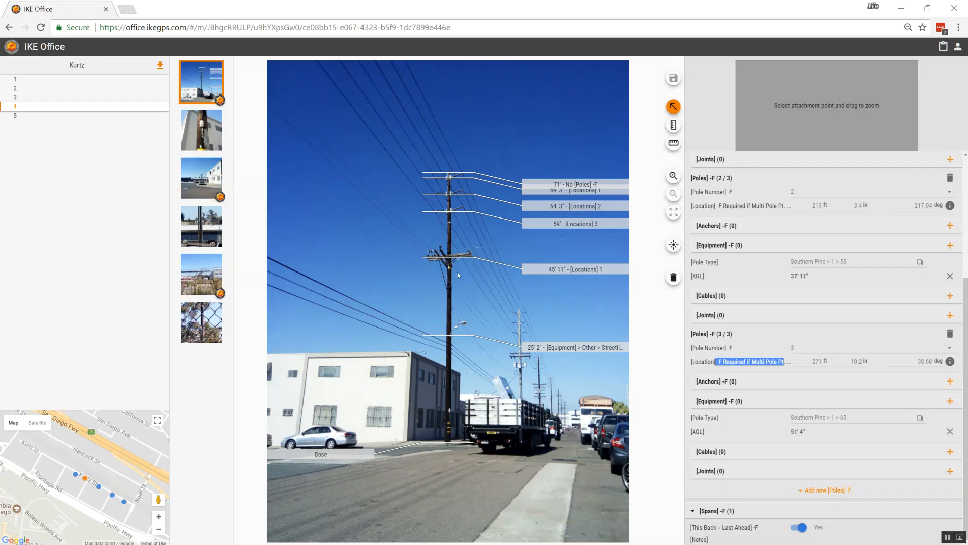
click(212, 182)
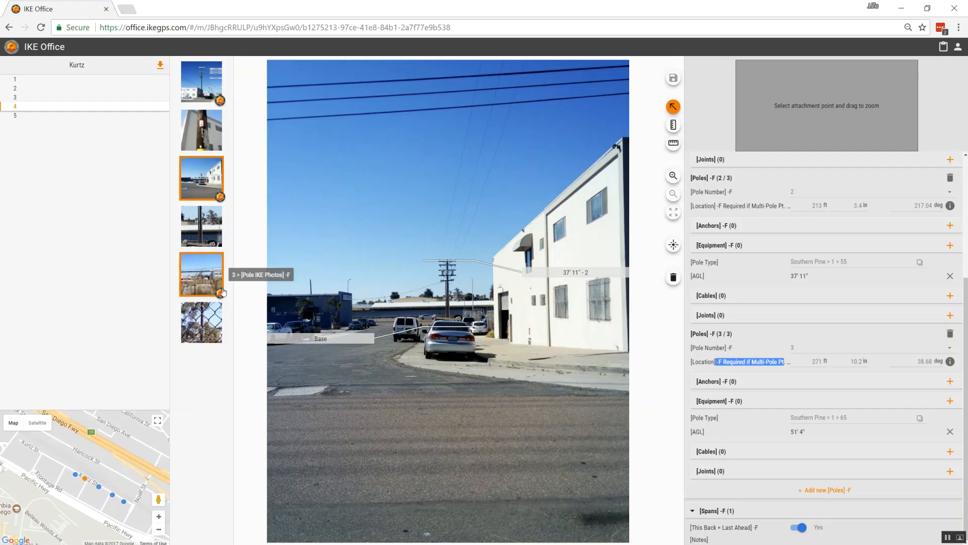
Revisit records 1, 3, 2 and 5 of the Kurtz job to compare their photos and back-span settings, finishing on record 1.
click(63, 116)
click(106, 79)
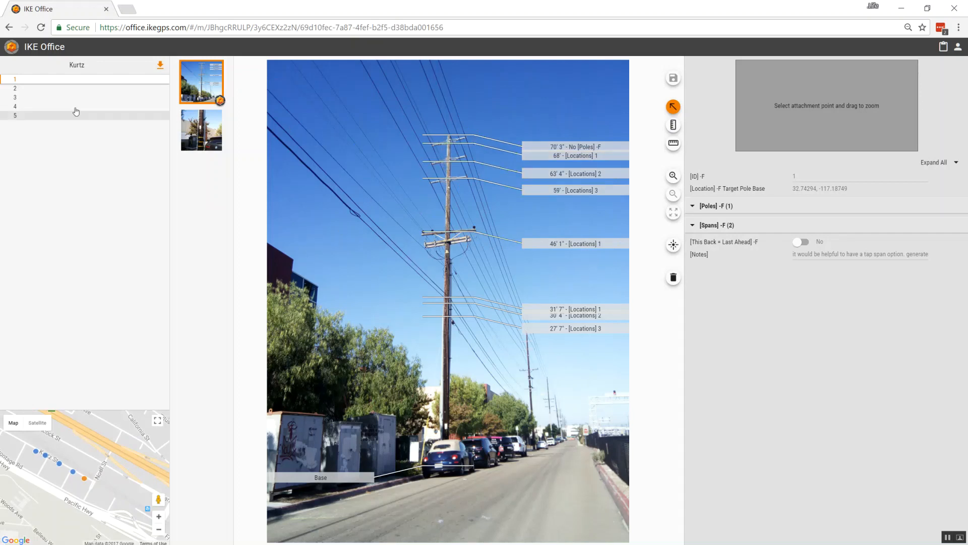
click(45, 98)
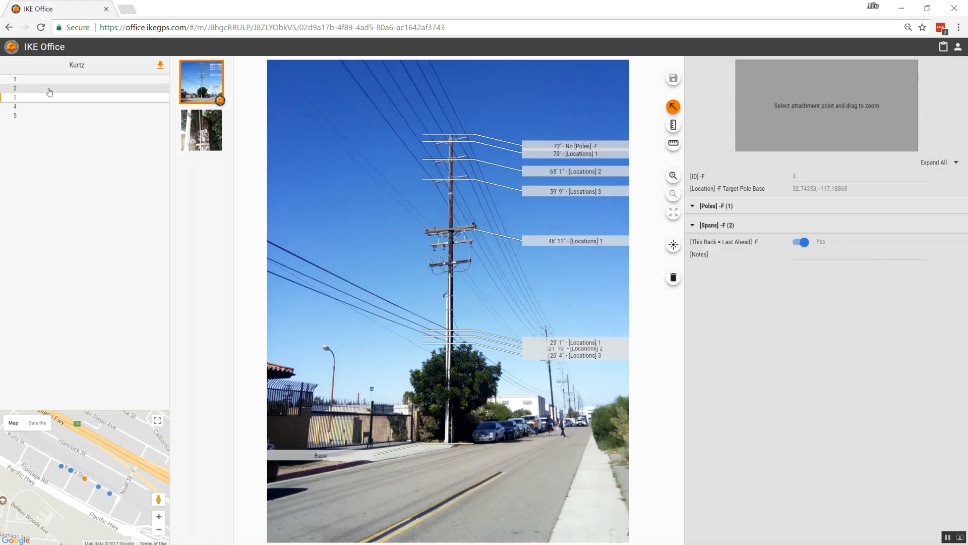
click(50, 90)
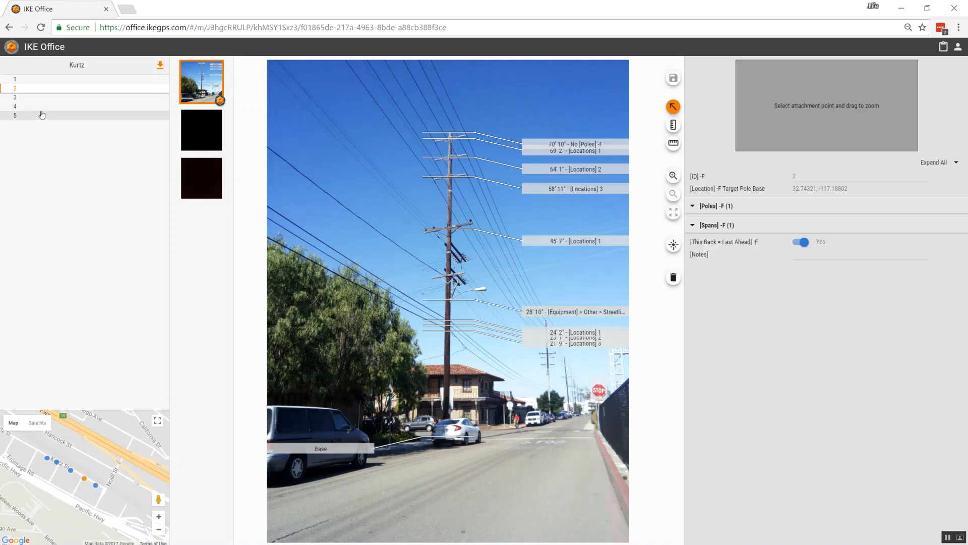
click(23, 116)
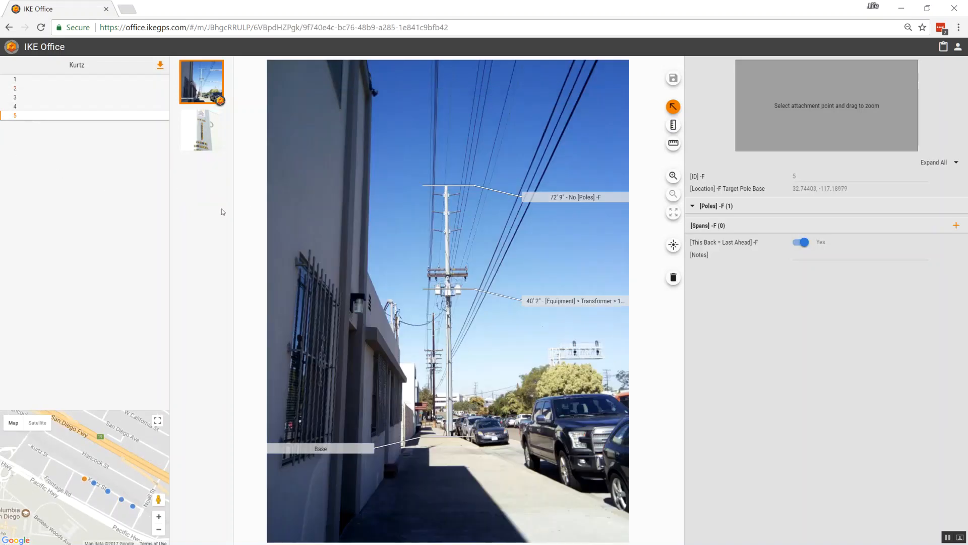
click(59, 82)
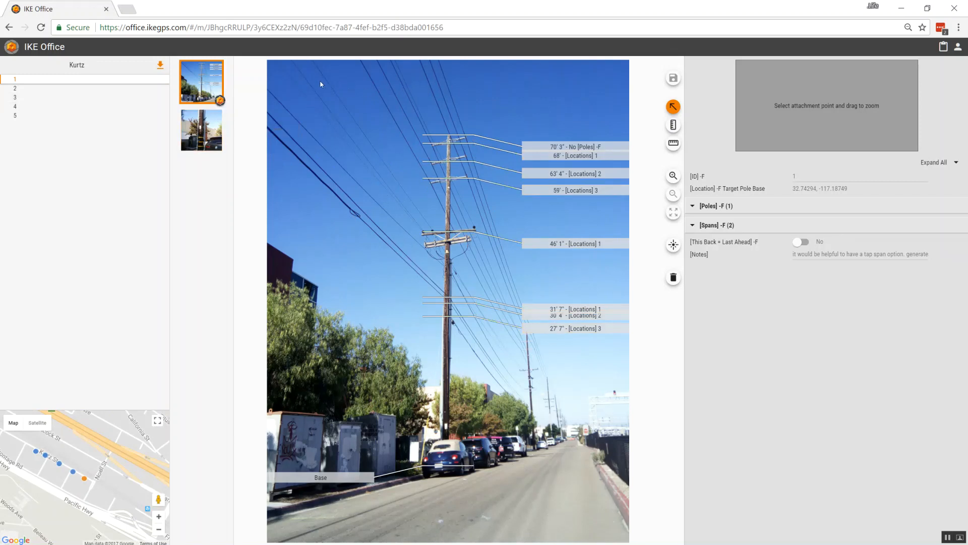
Switch from the browser to the IKE Integration application, maximise its window and open its list of apps.
key(super+Down)
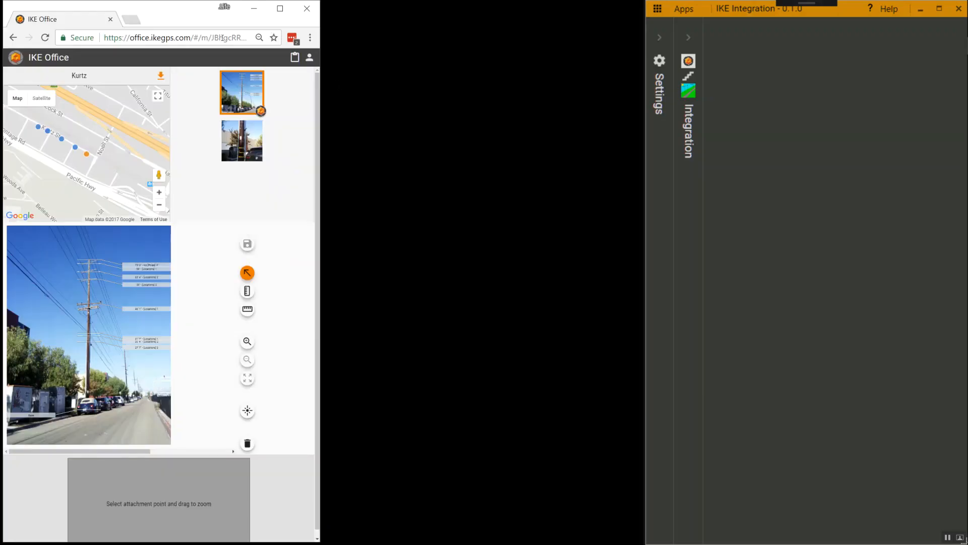
click(254, 8)
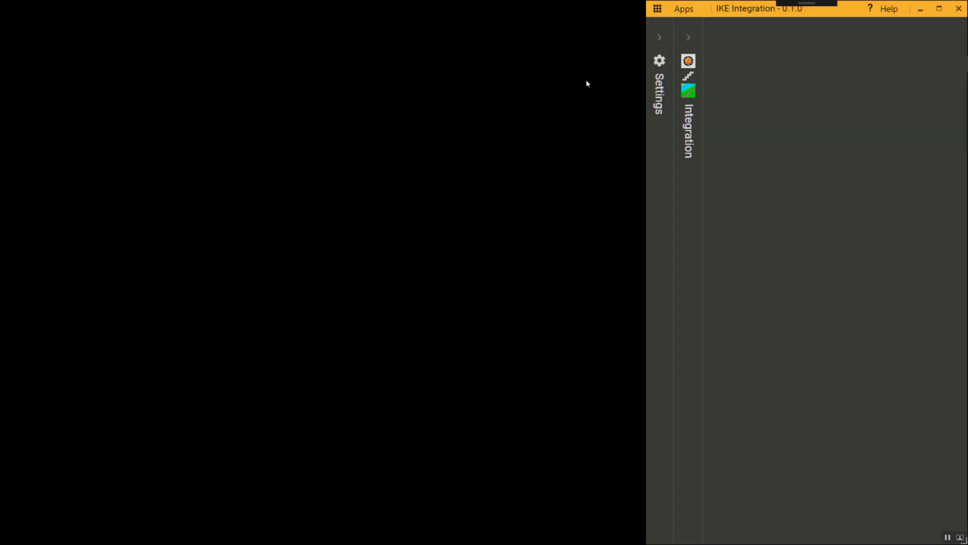
drag(822, 13, 428, 2)
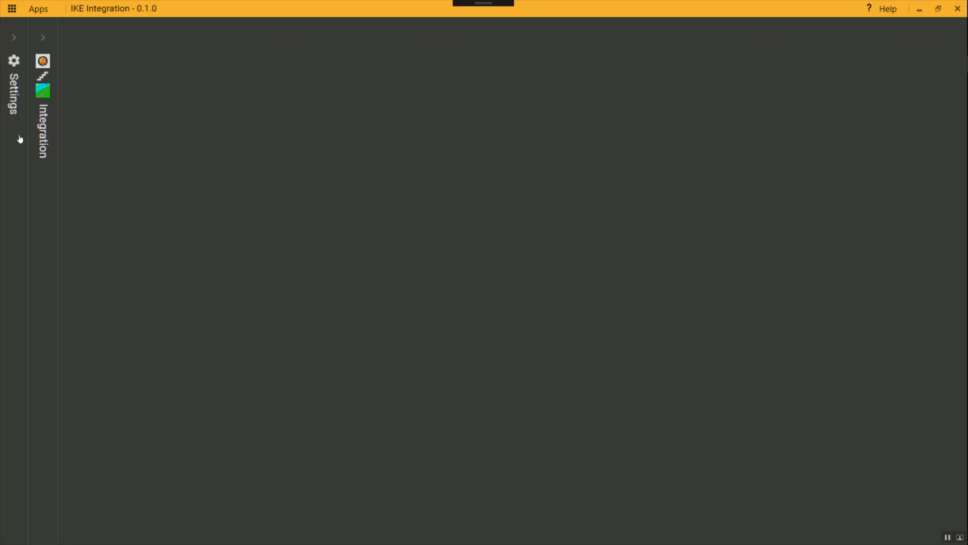
click(23, 10)
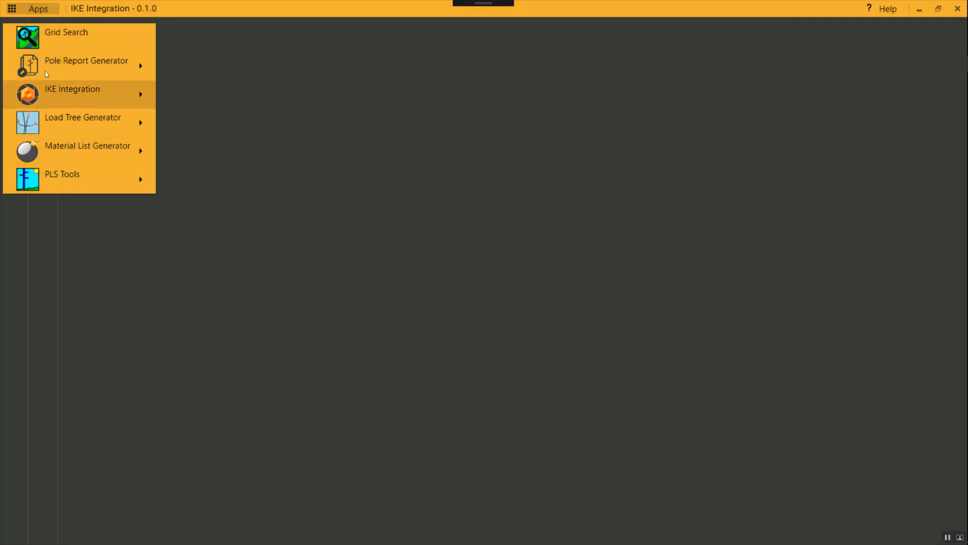
Close the list of apps, open the settings and review the IKE Office credentials section.
click(18, 13)
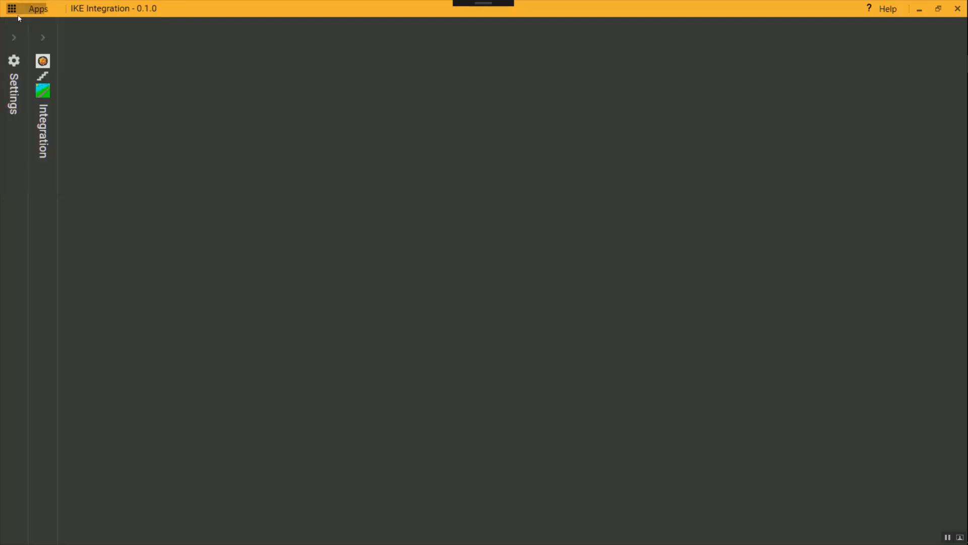
click(11, 90)
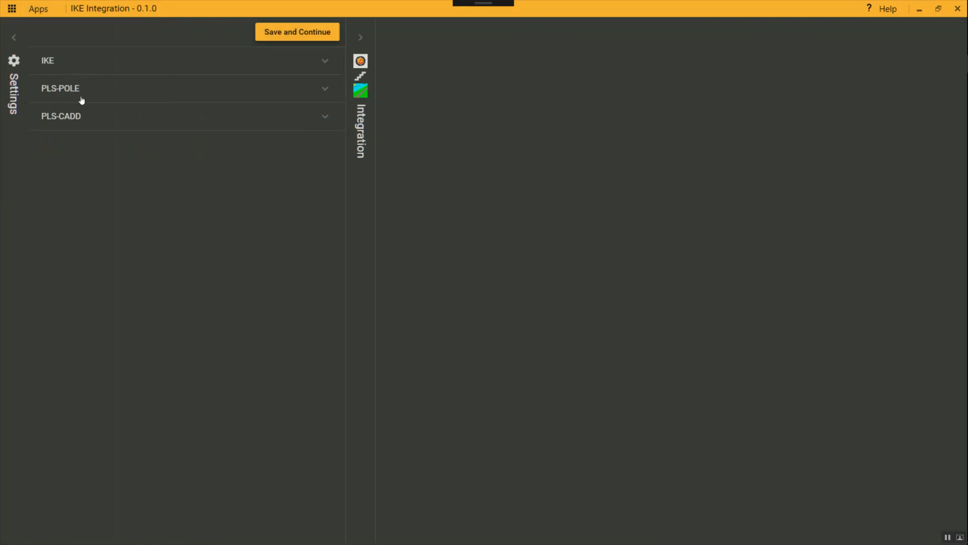
click(74, 72)
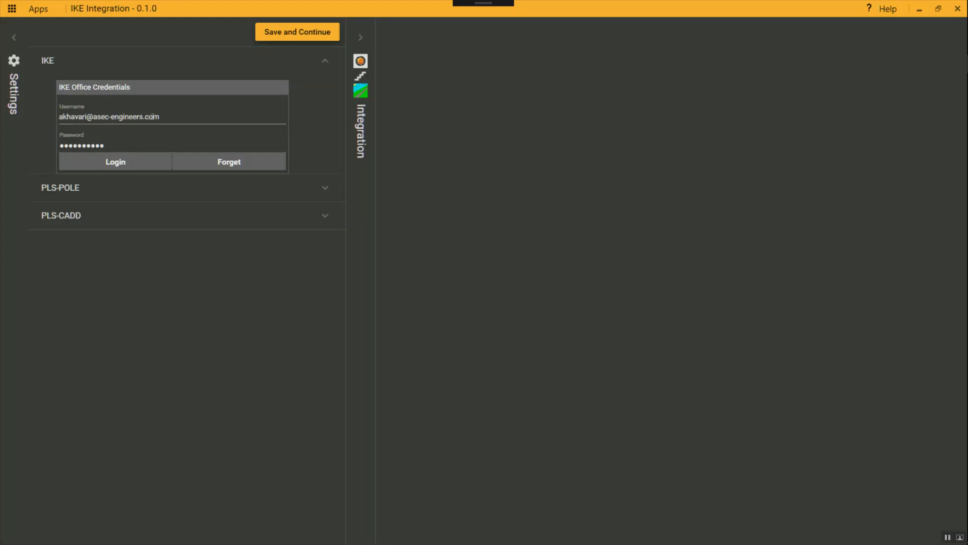
click(96, 67)
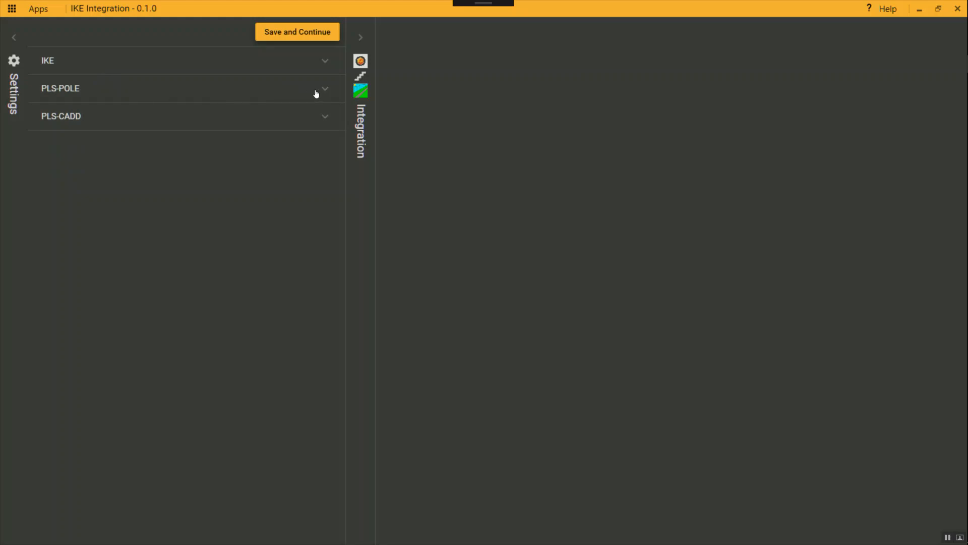
Examine the PLS-POLE settings for default pole label, default guy installed tension and the Set Number Definition options.
click(93, 91)
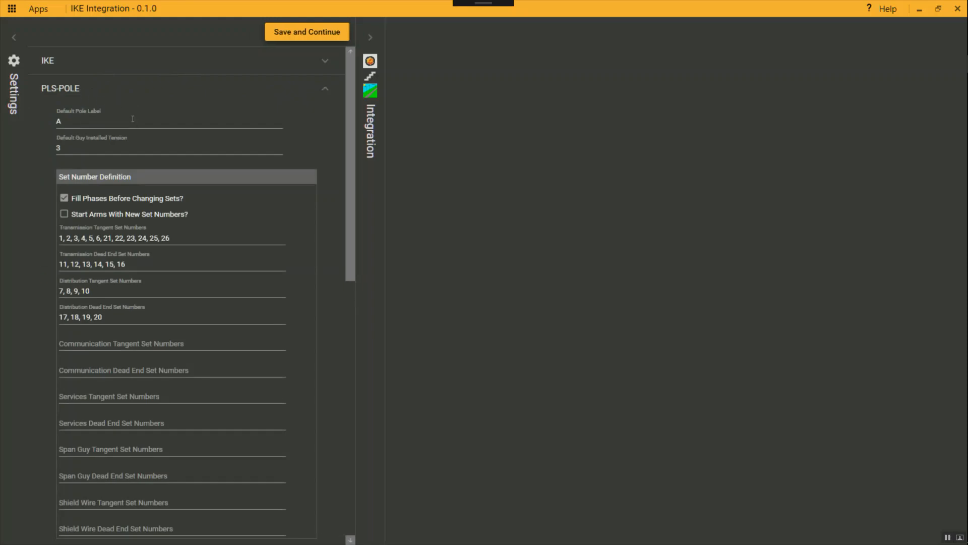
click(95, 122)
click(108, 149)
scroll(116, 174, down, 2)
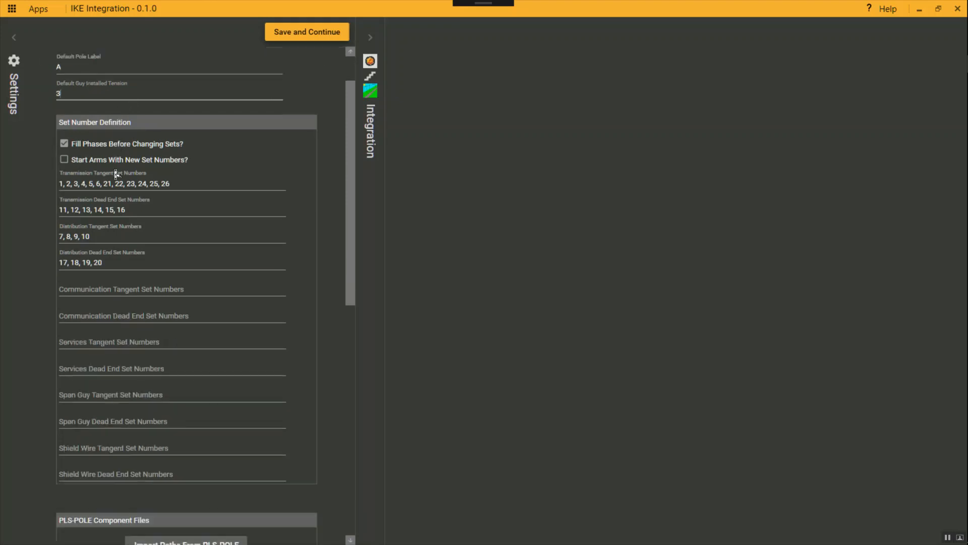
scroll(116, 174, up, 1)
scroll(116, 174, down, 2)
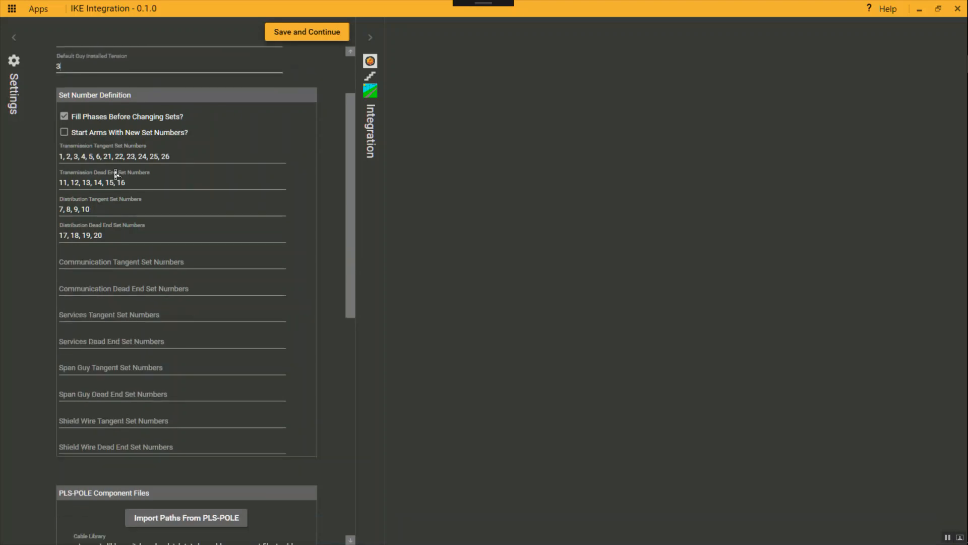
scroll(116, 174, up, 1)
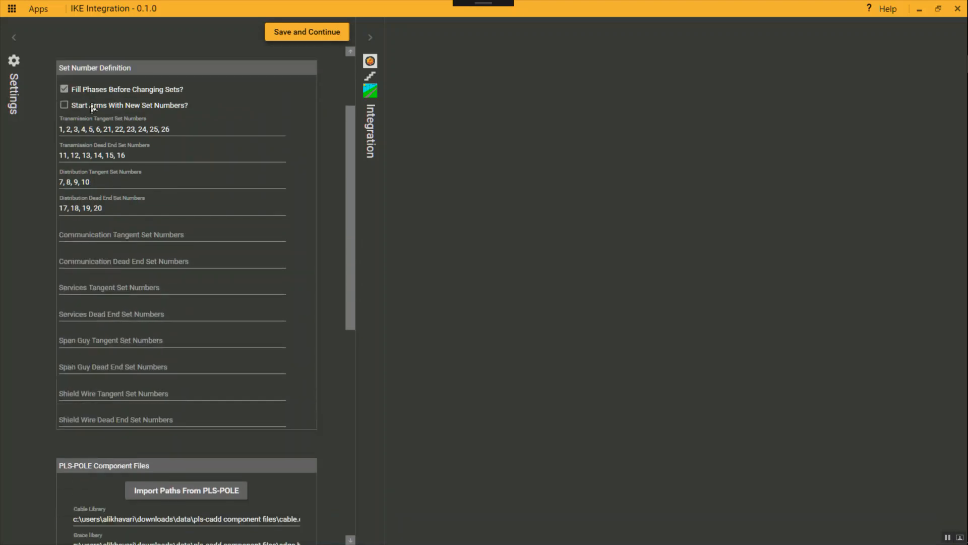
scroll(81, 118, up, 1)
scroll(182, 118, up, 1)
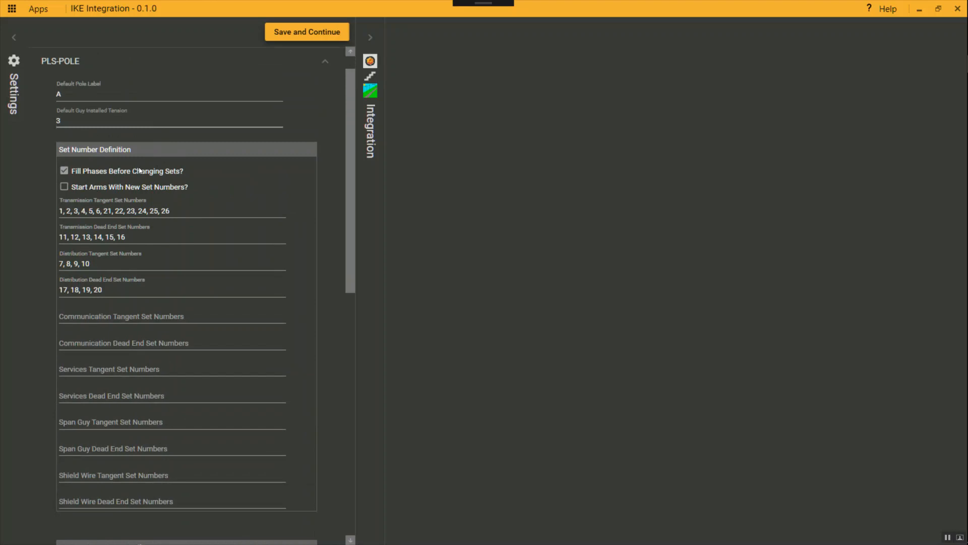
mouse_move(131, 175)
mouse_move(190, 171)
mouse_move(167, 190)
Switch to IKE Office in the browser, examine the Wire Type options for record 1's ahead-span arm, and return to IKE Integration.
key(alt+Tab)
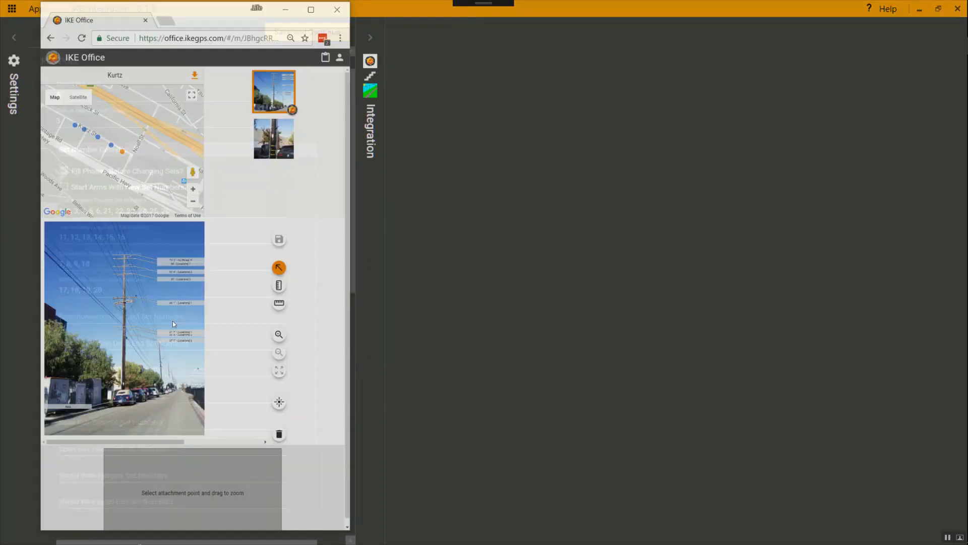
click(279, 8)
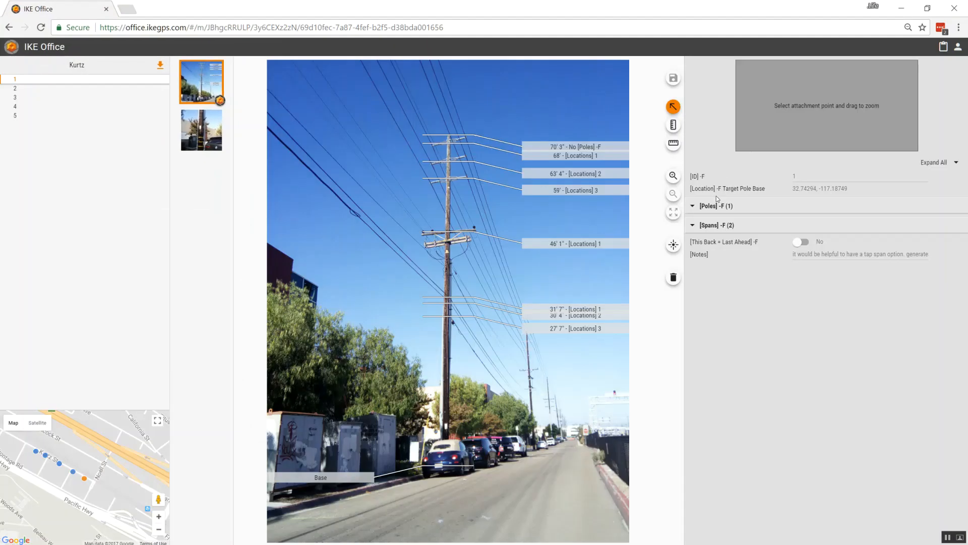
click(693, 226)
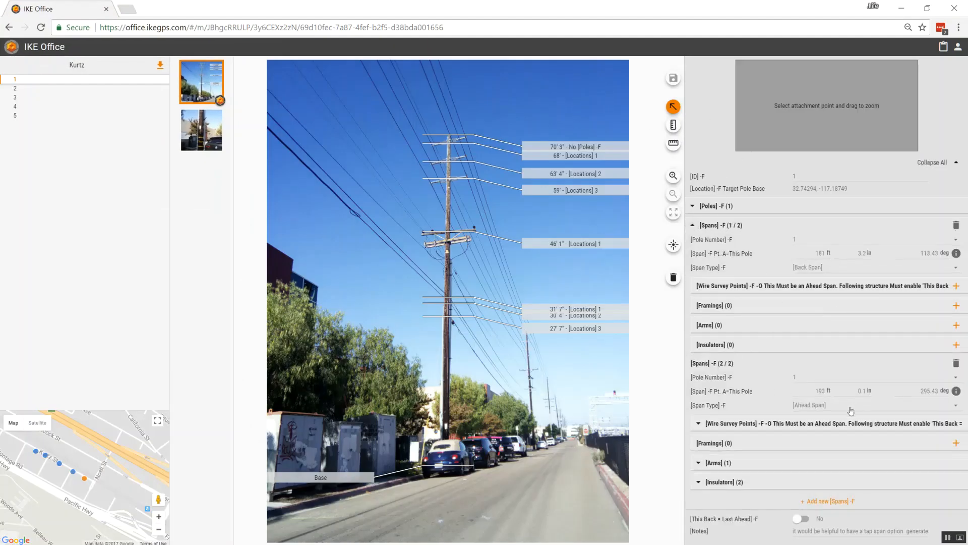
click(699, 463)
scroll(819, 471, down, 1)
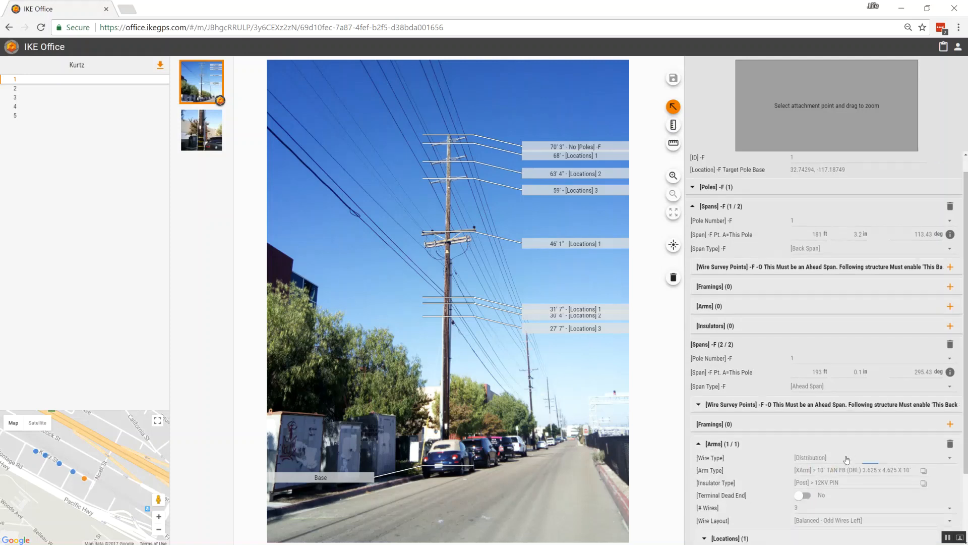
click(847, 458)
scroll(823, 480, down, 3)
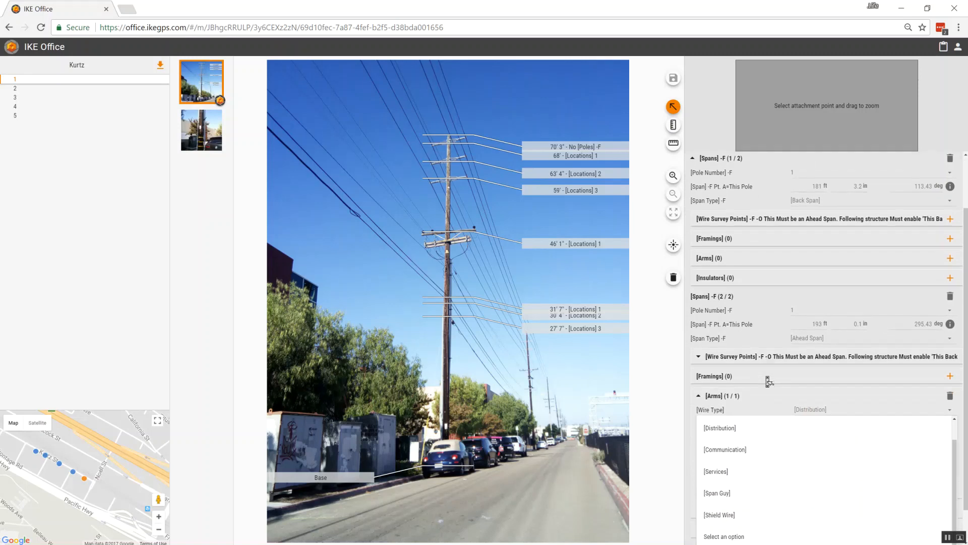
scroll(773, 461, up, 3)
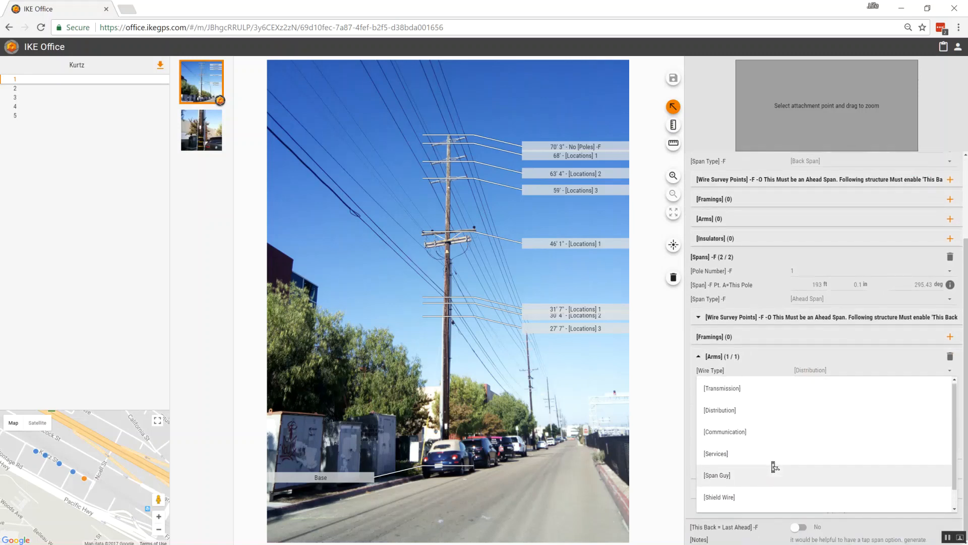
click(902, 8)
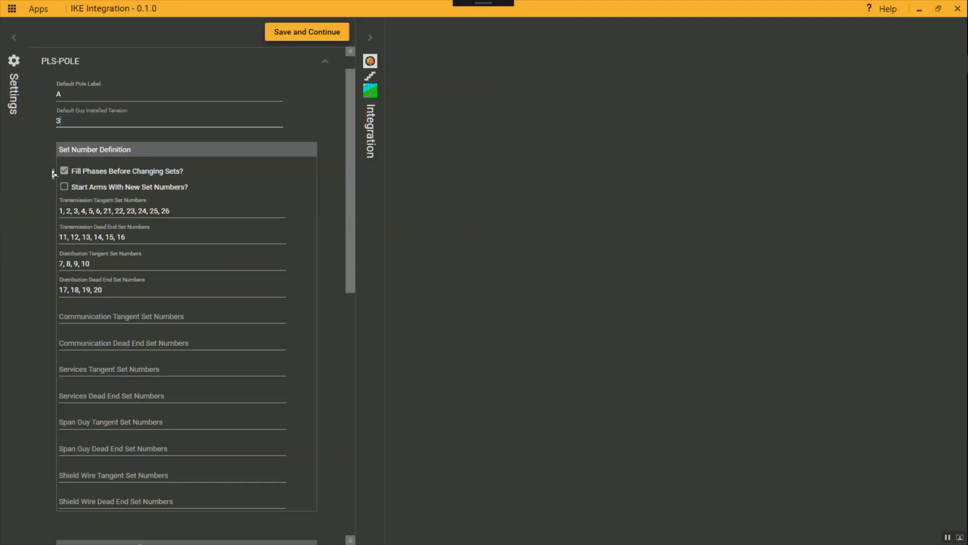
Review the set numbers per wire type and the library paths under PLS-POLE Component Files, and collapse the PLS-POLE settings.
scroll(54, 174, down, 1)
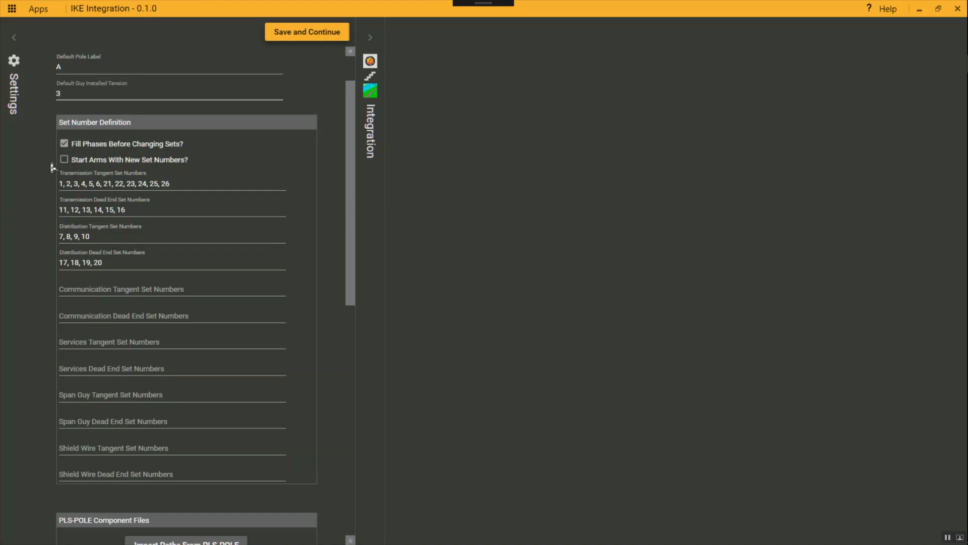
scroll(52, 168, down, 1)
scroll(52, 167, down, 1)
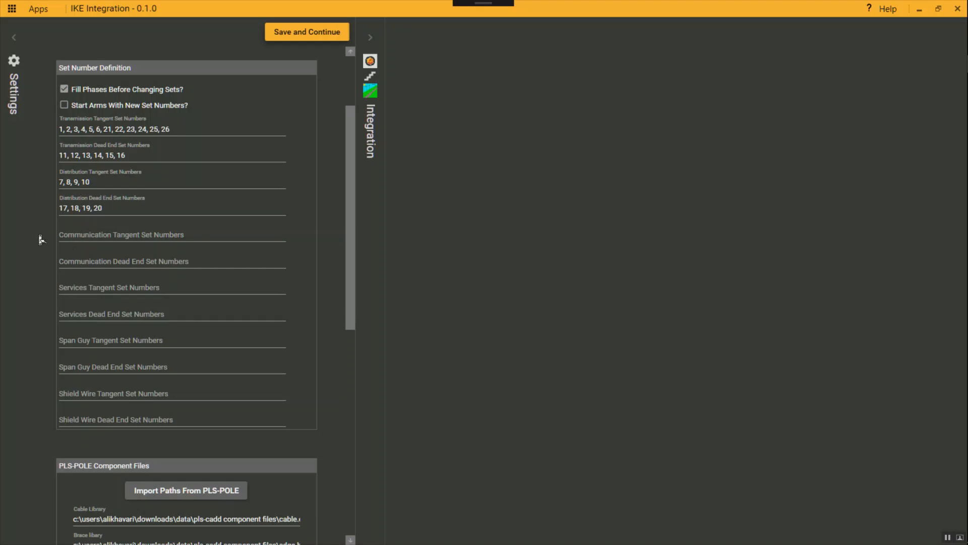
scroll(40, 239, down, 13)
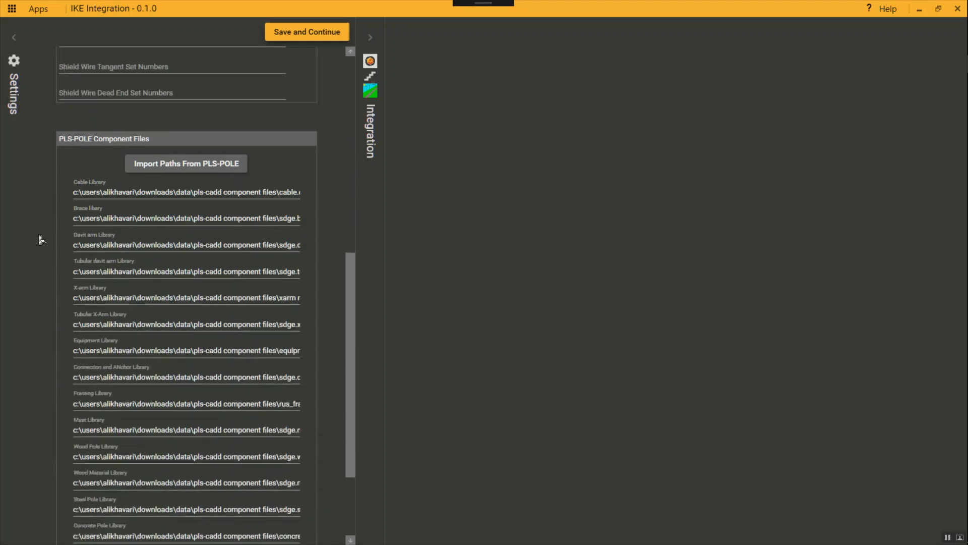
scroll(40, 239, down, 2)
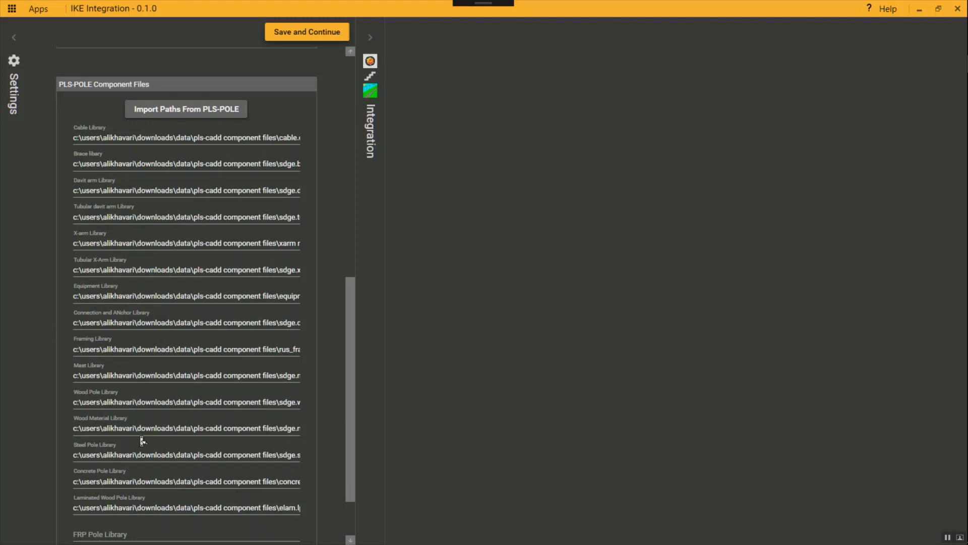
scroll(142, 441, down, 3)
scroll(142, 440, up, 3)
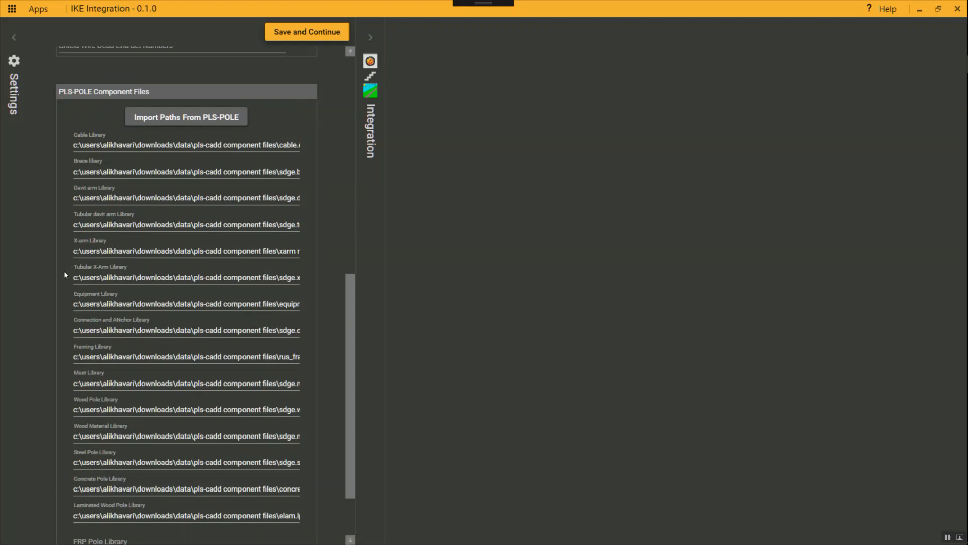
scroll(57, 283, down, 3)
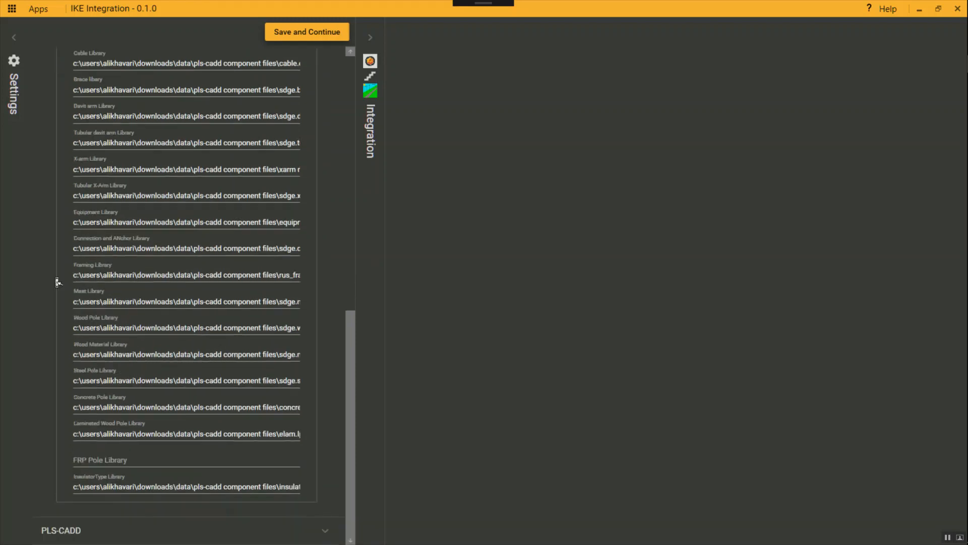
scroll(86, 376, up, 15)
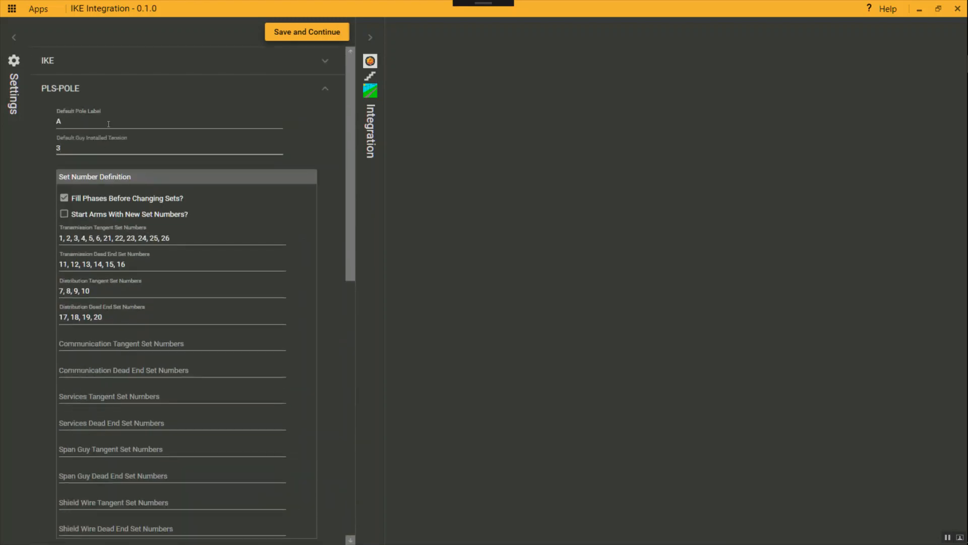
click(109, 95)
Expand the PLS-CADD settings and review the Structure Comment Generation Options for structure numbers, IKE notes and photos.
click(112, 115)
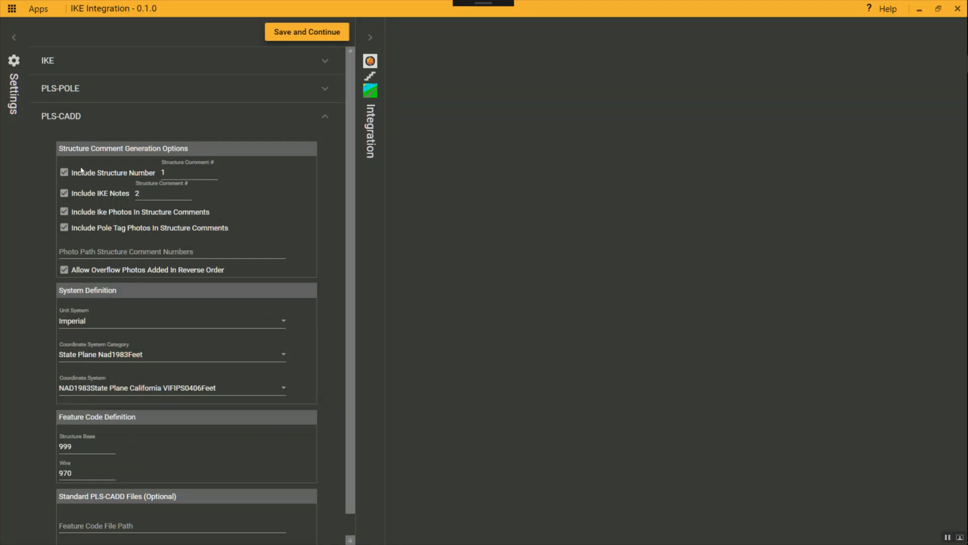
mouse_move(69, 170)
scroll(49, 403, down, 1)
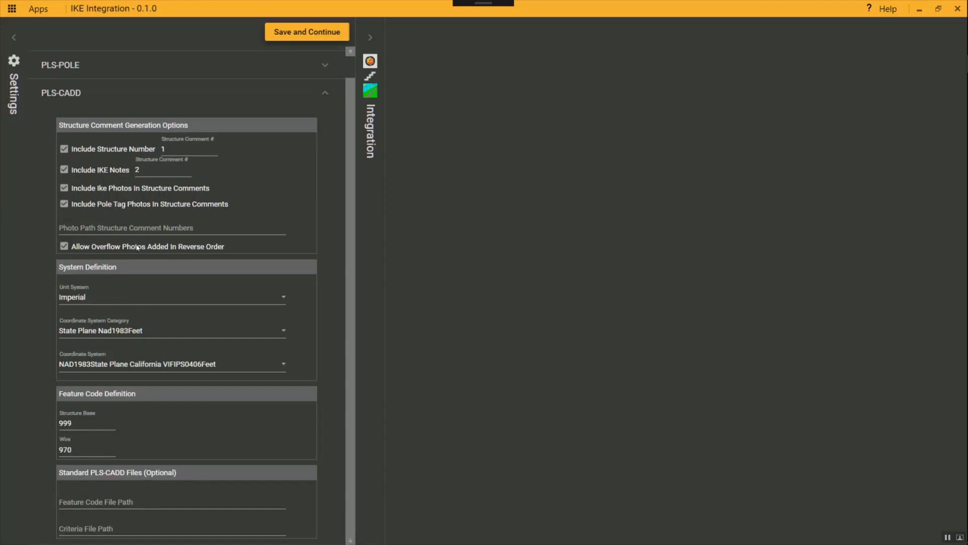
mouse_move(144, 150)
Review the PLS-CADD coordinate system categories, unit system and feature code definitions without changing them, and collapse the section.
click(116, 332)
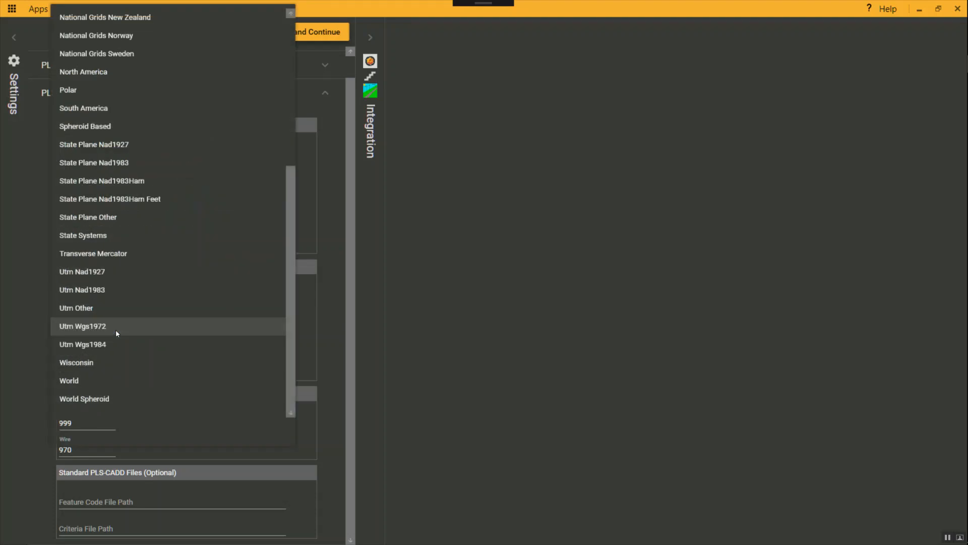
click(29, 234)
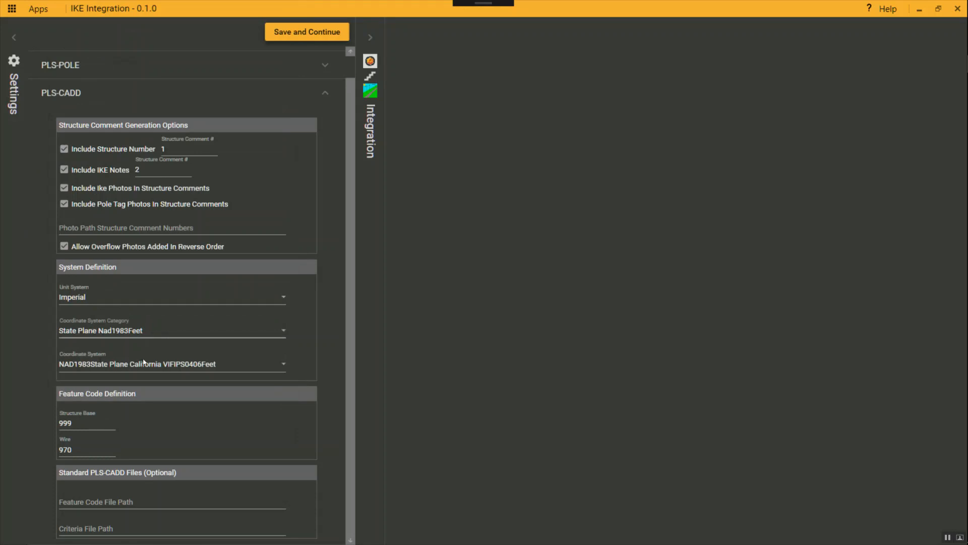
click(87, 292)
click(83, 297)
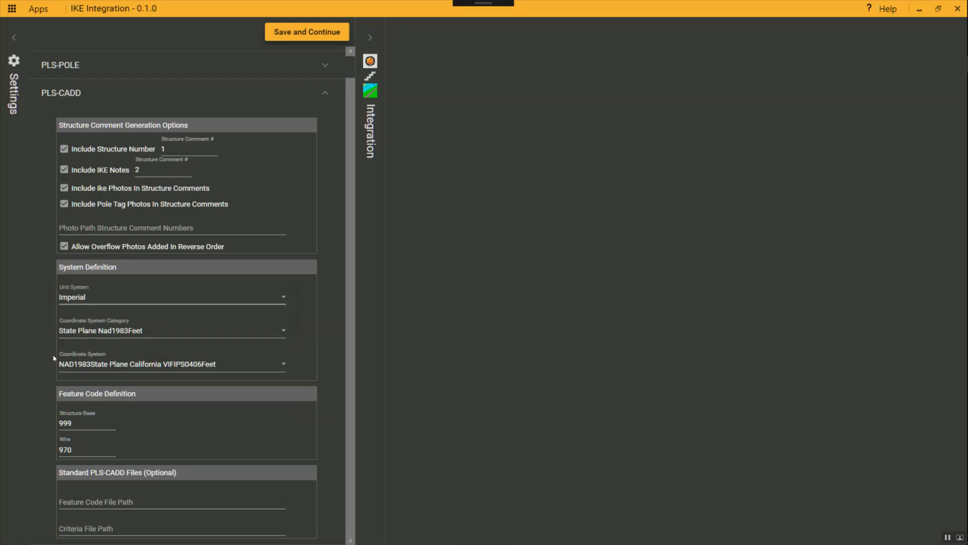
click(86, 449)
click(89, 419)
click(81, 95)
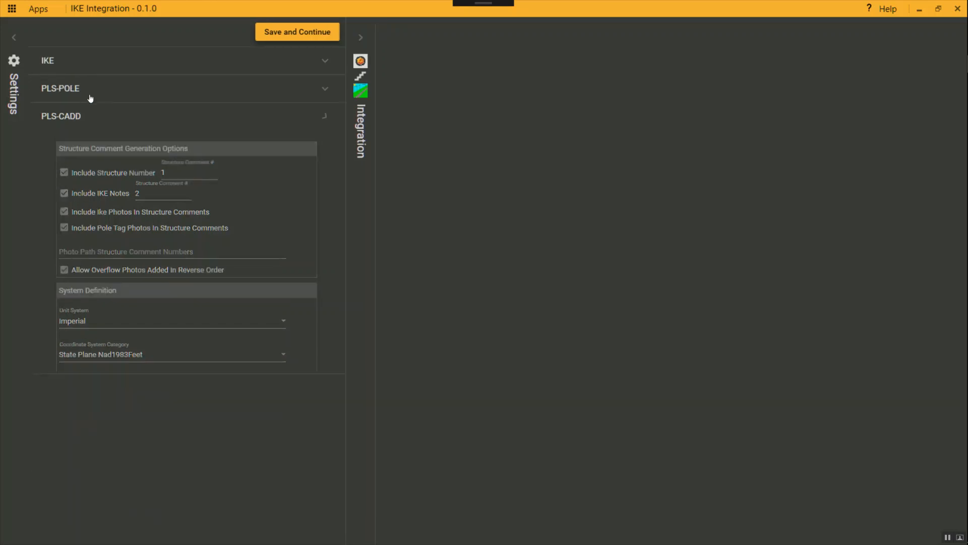
Close the settings and load the IKE jobs for the PLS integration.
click(14, 92)
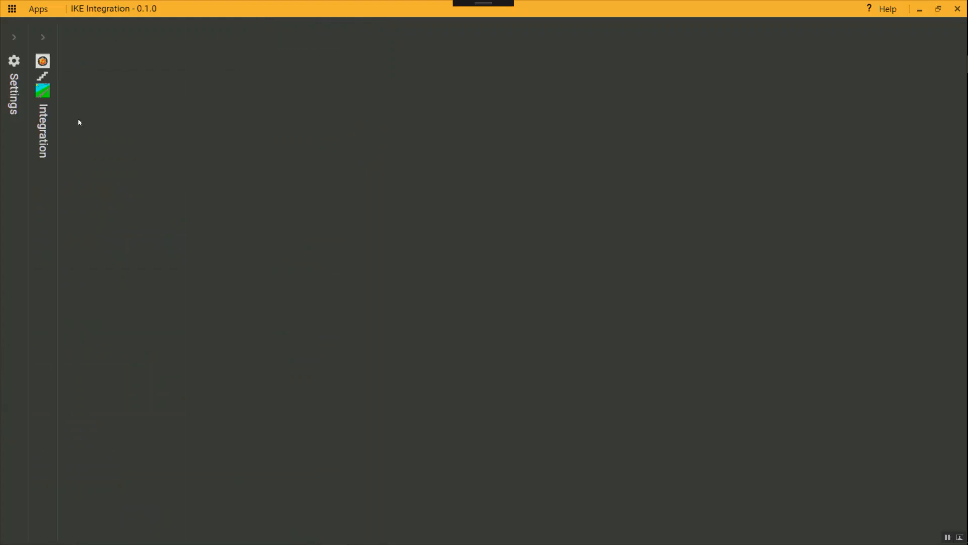
click(44, 77)
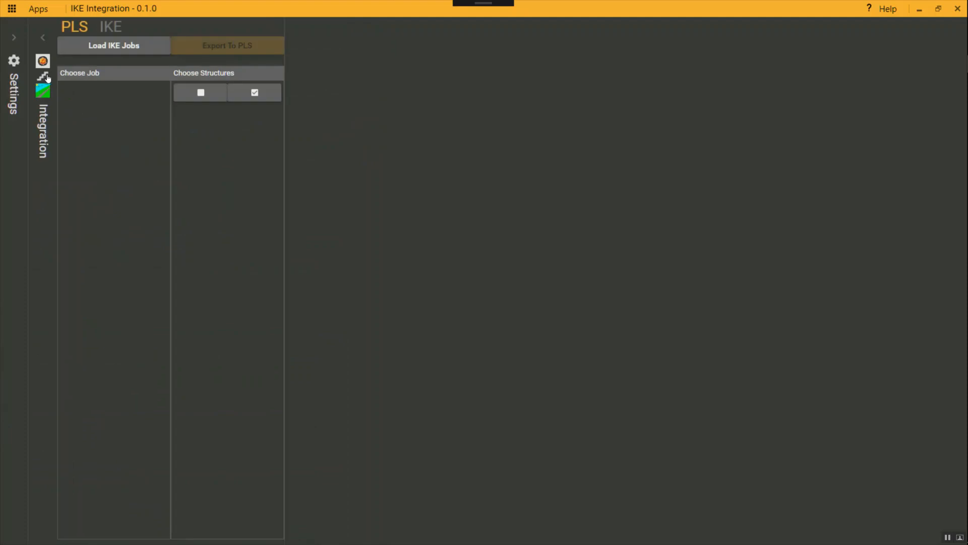
click(115, 52)
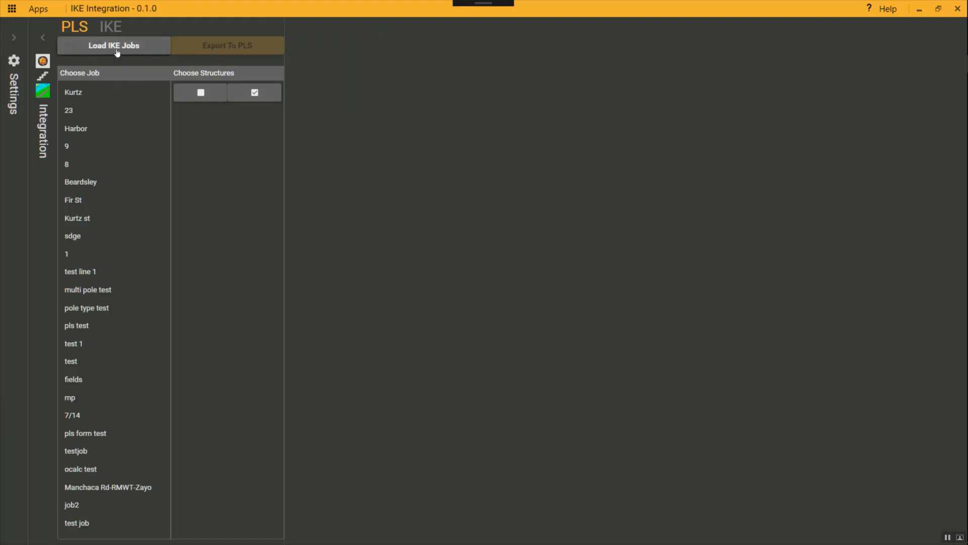
Recheck the IKE Office credentials in the settings and choose the Kurtz job for export to PLS.
click(11, 93)
click(64, 59)
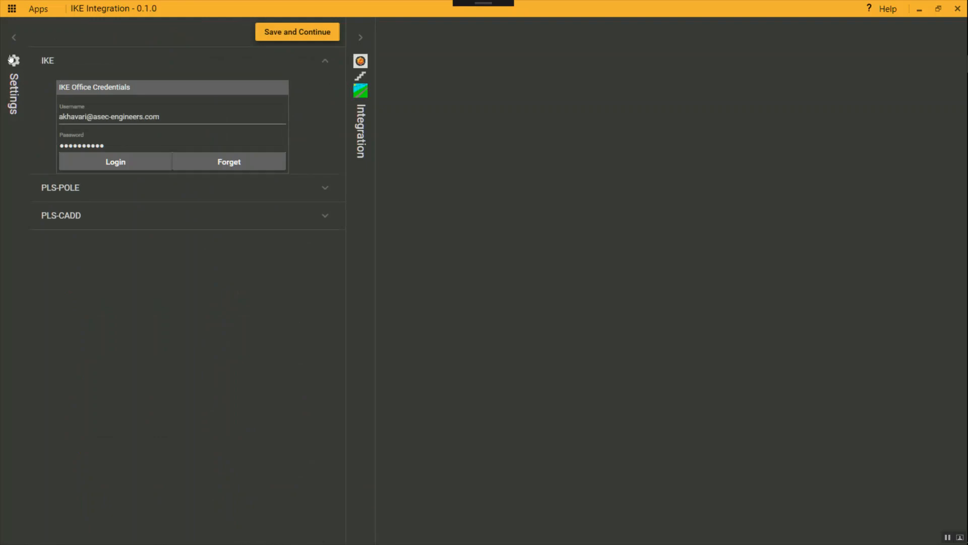
click(14, 61)
click(42, 61)
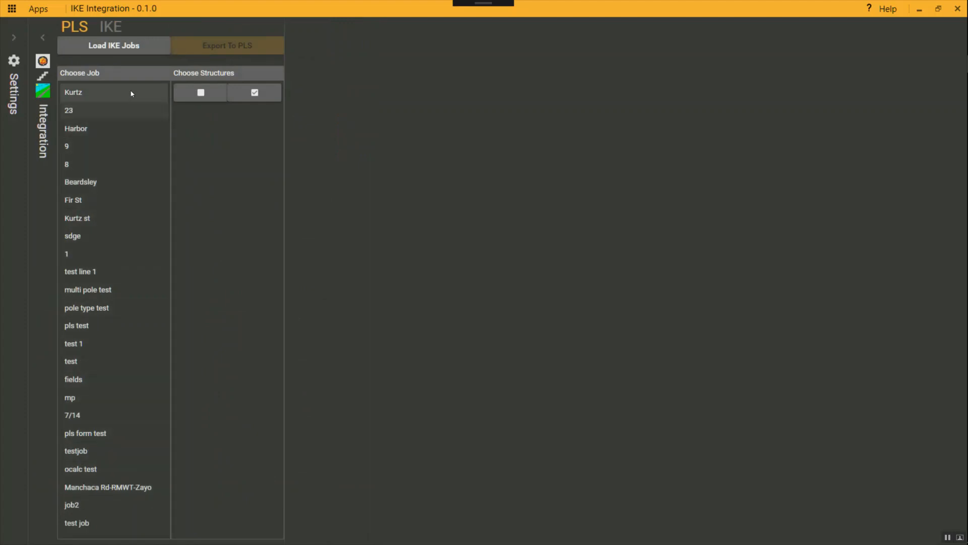
click(103, 95)
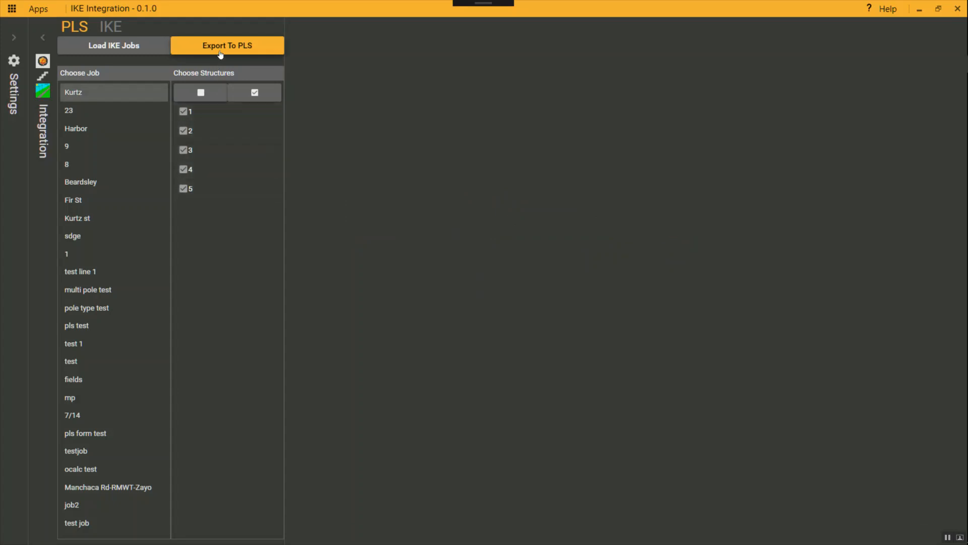
Export all structures of the Kurtz job to PLS on the Desktop and widen the exported folder's window.
click(246, 47)
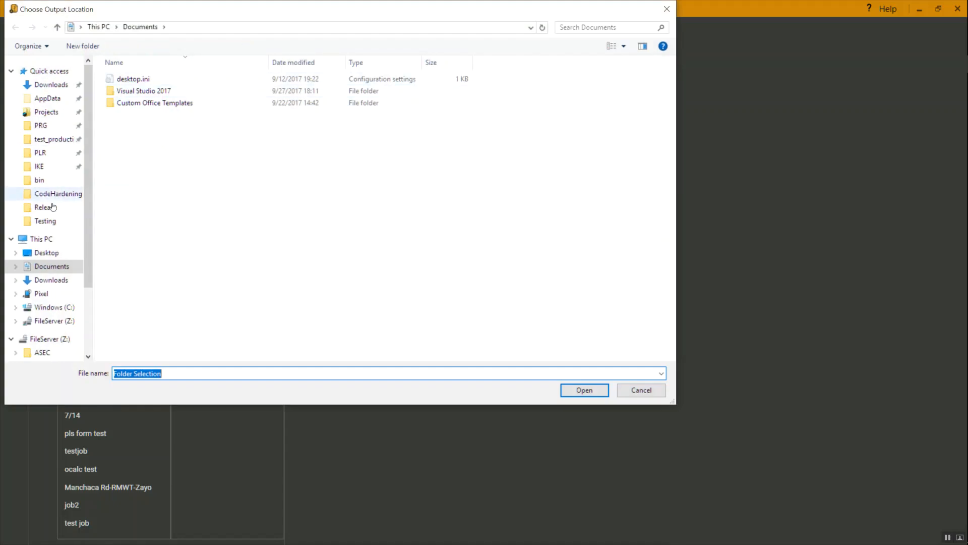
click(48, 252)
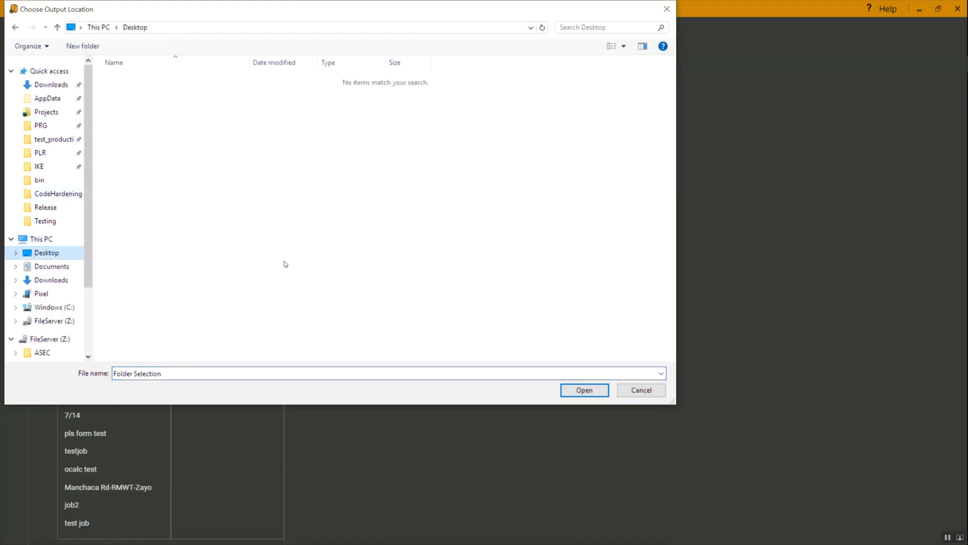
click(585, 390)
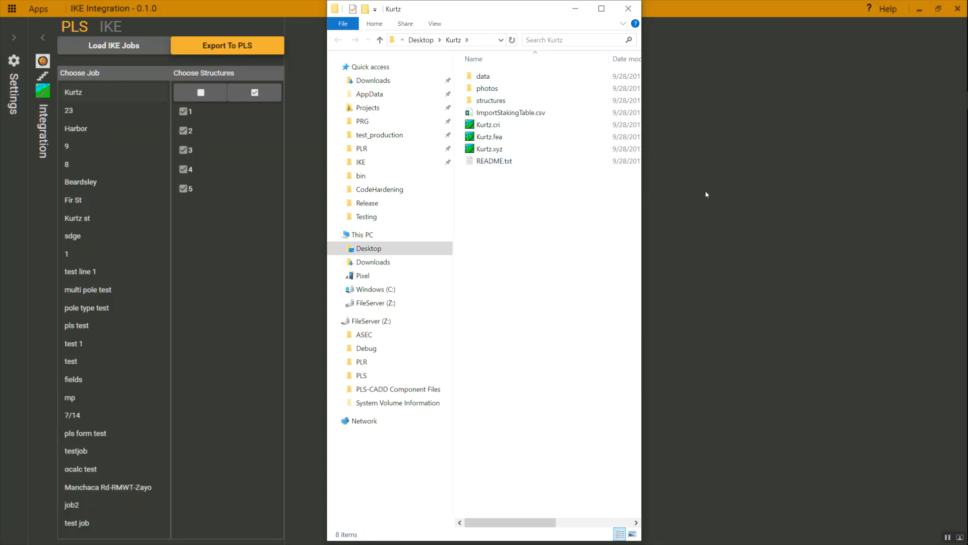
drag(642, 243, 890, 271)
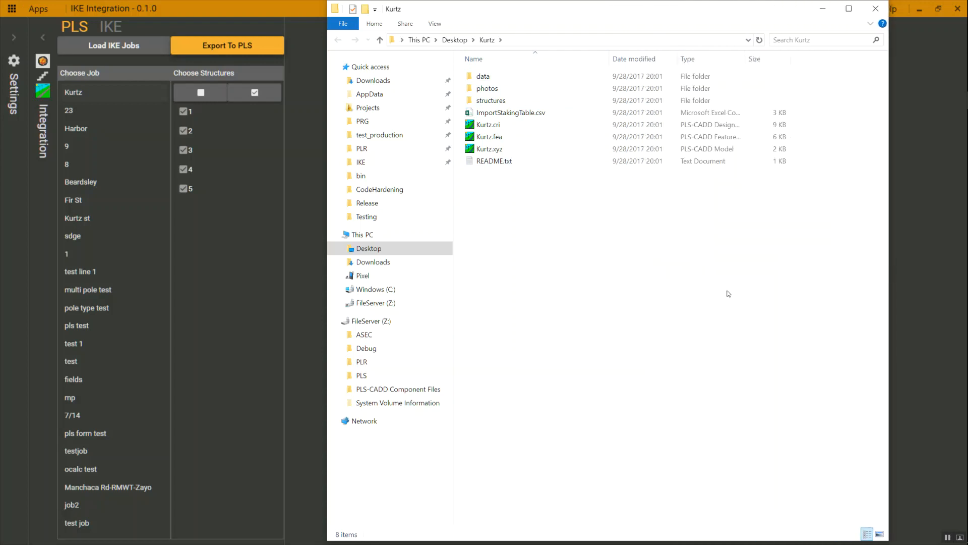
Open README.txt from the exported Kurtz folder, shift its window for reading, and review the first PLS-CADD import instructions.
double_click(524, 162)
key(super+shift+Left)
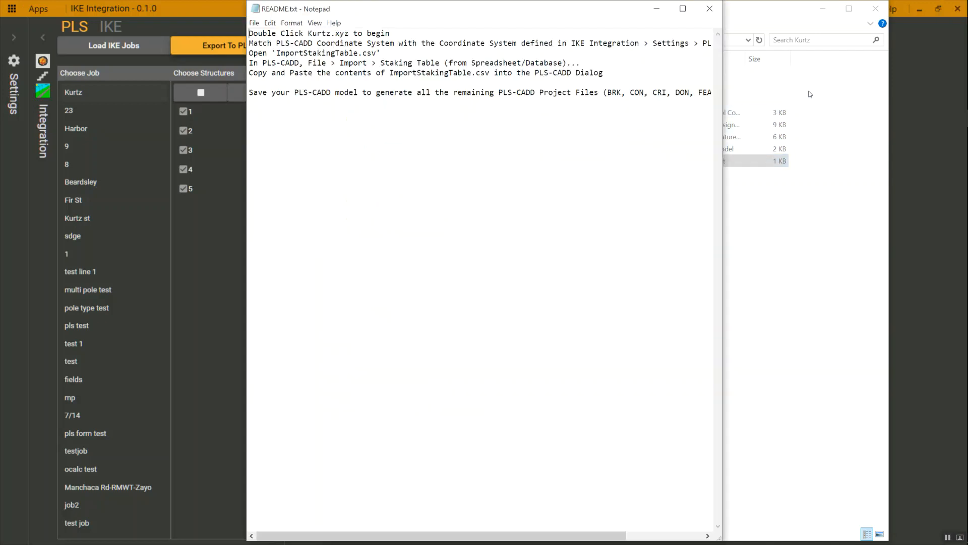
key(super+Left)
key(super+Right)
key(super+Right)
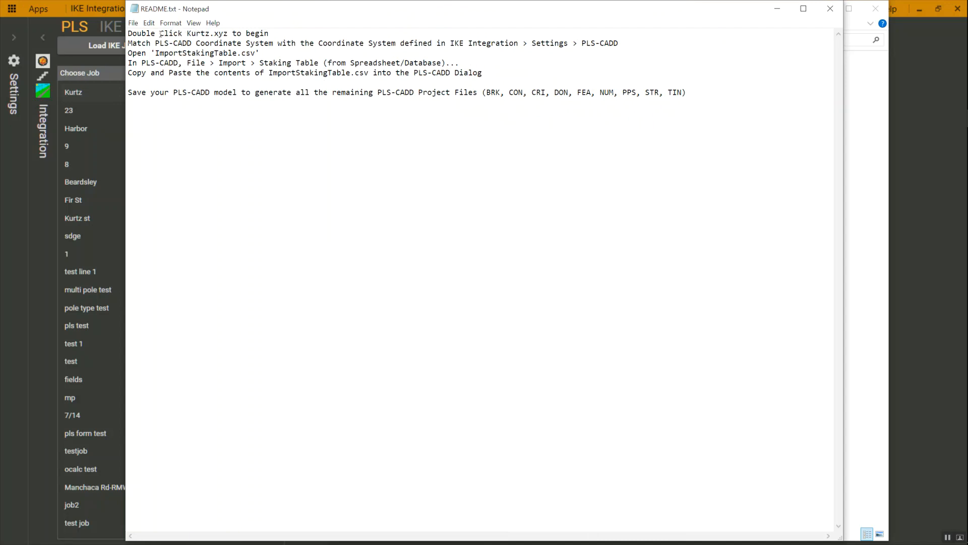
drag(160, 33, 167, 33)
Check the coordinate system defined in IKE Integration's PLS-CADD settings and return to the README in Notepad.
click(19, 74)
click(97, 216)
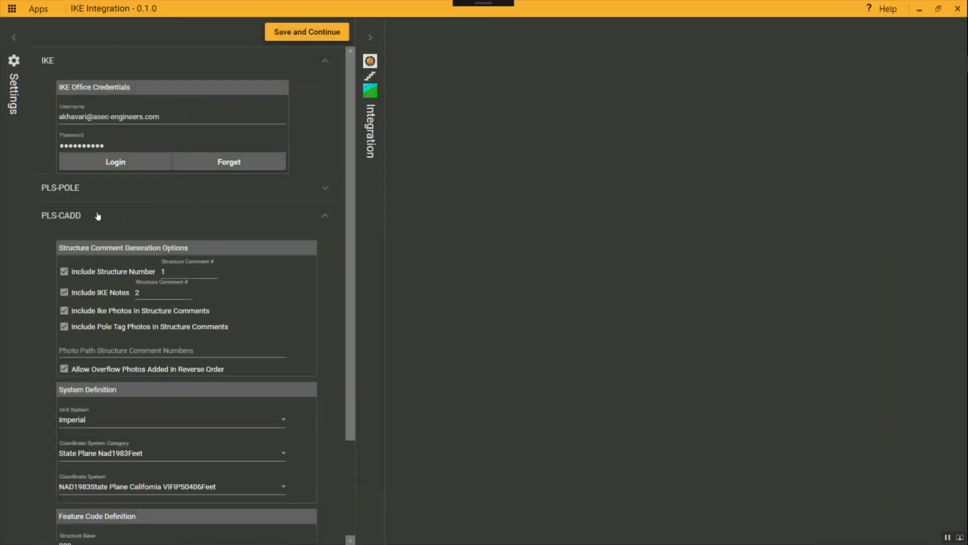
scroll(97, 216, down, 1)
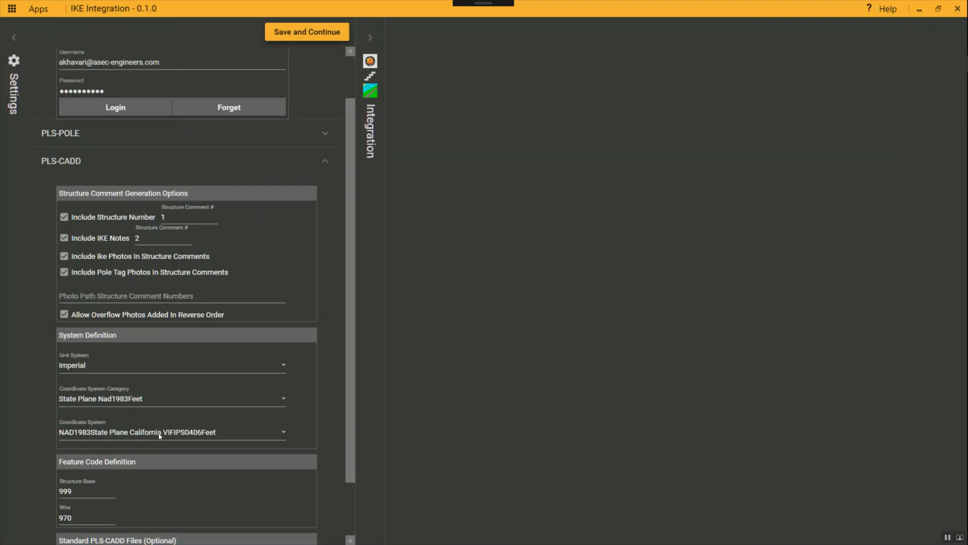
key(alt+Tab)
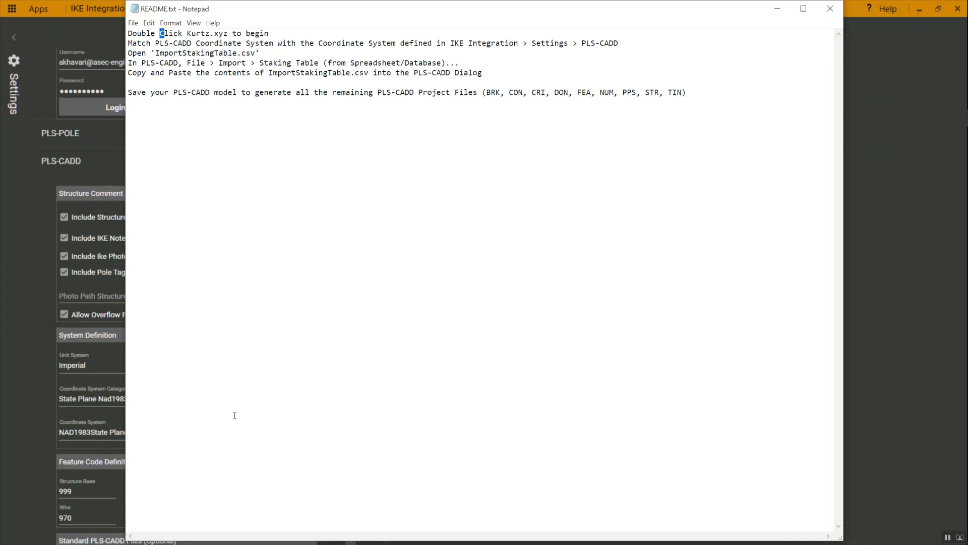
Read the README's instructions for importing ImportStakingTable.csv into PLS-CADD and close the file.
click(138, 52)
drag(133, 52, 258, 56)
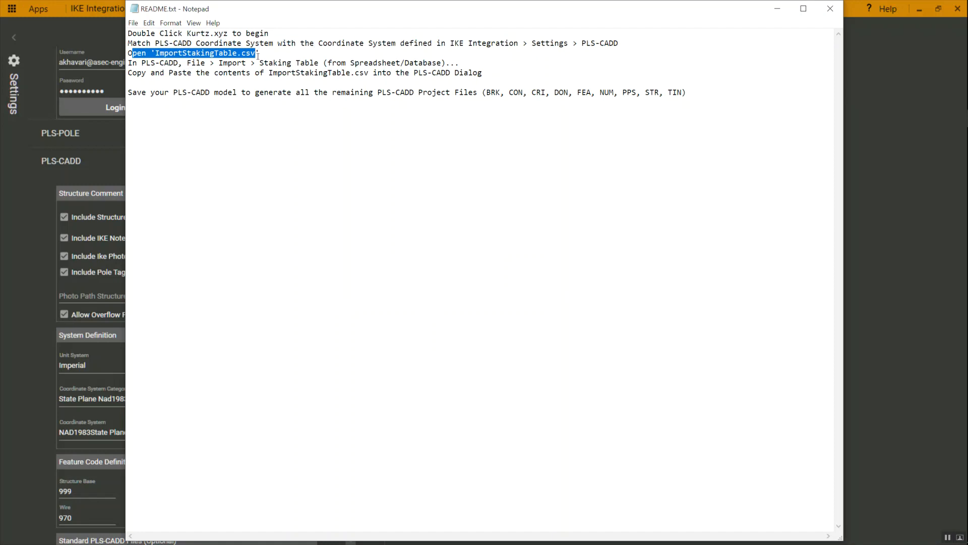
click(260, 54)
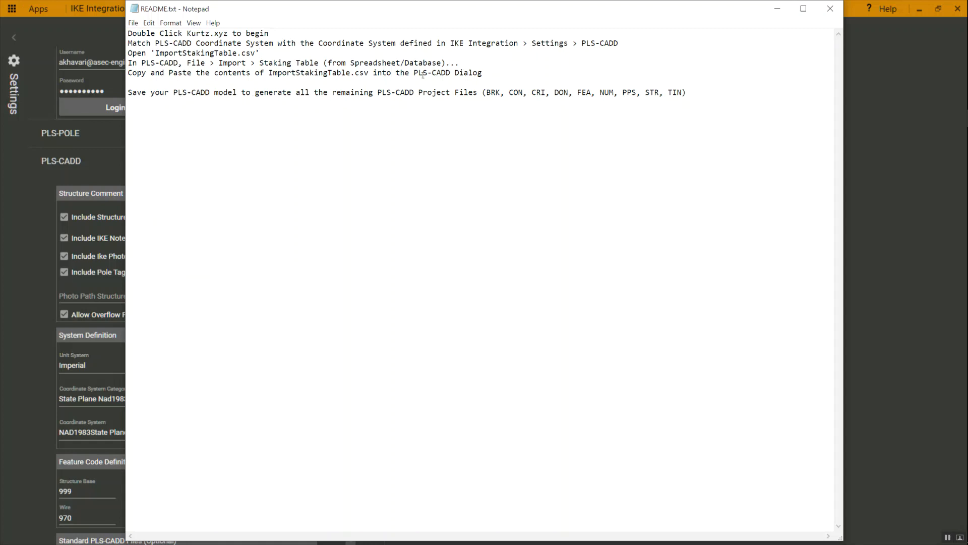
click(831, 9)
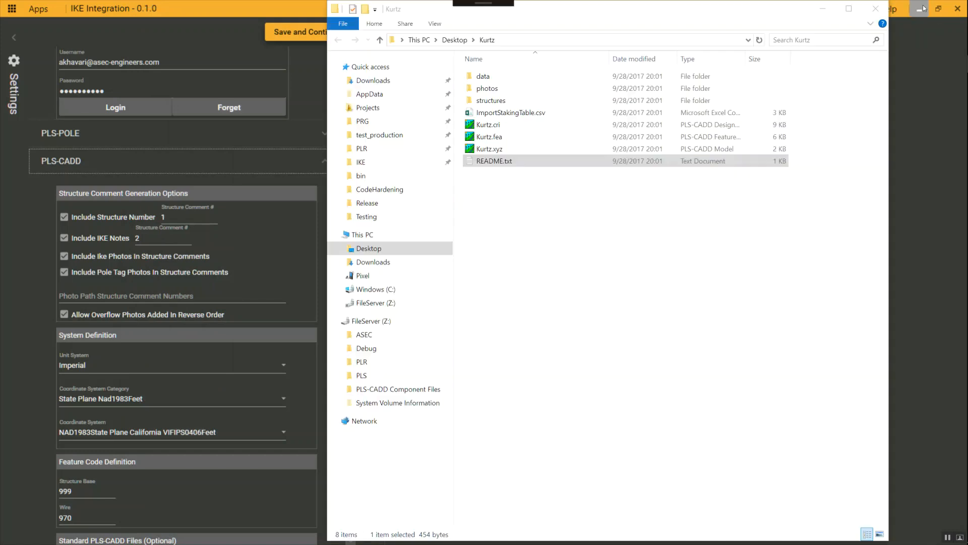
Minimize IKE Integration and look through the data, photos and structures subfolders of the exported Kurtz folder.
click(923, 8)
drag(589, 10, 419, 10)
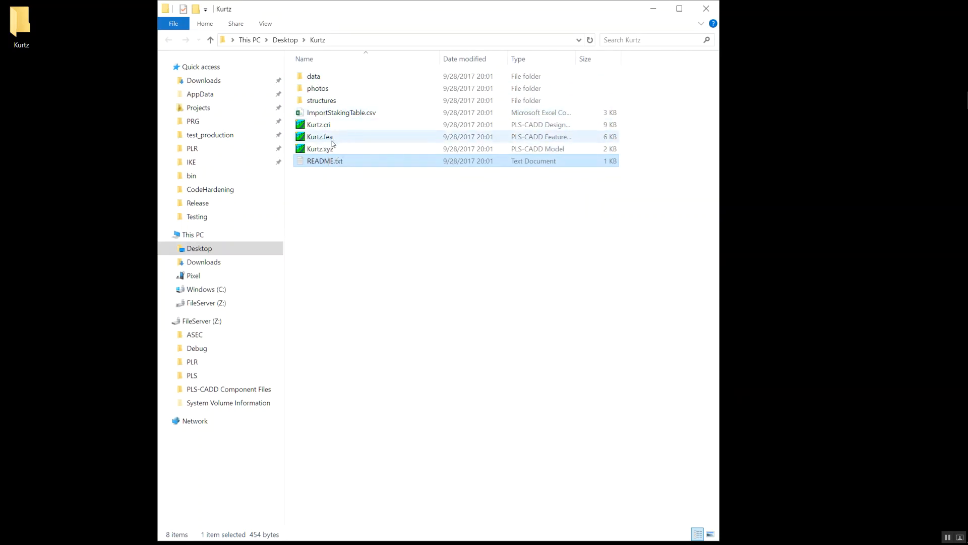
double_click(332, 75)
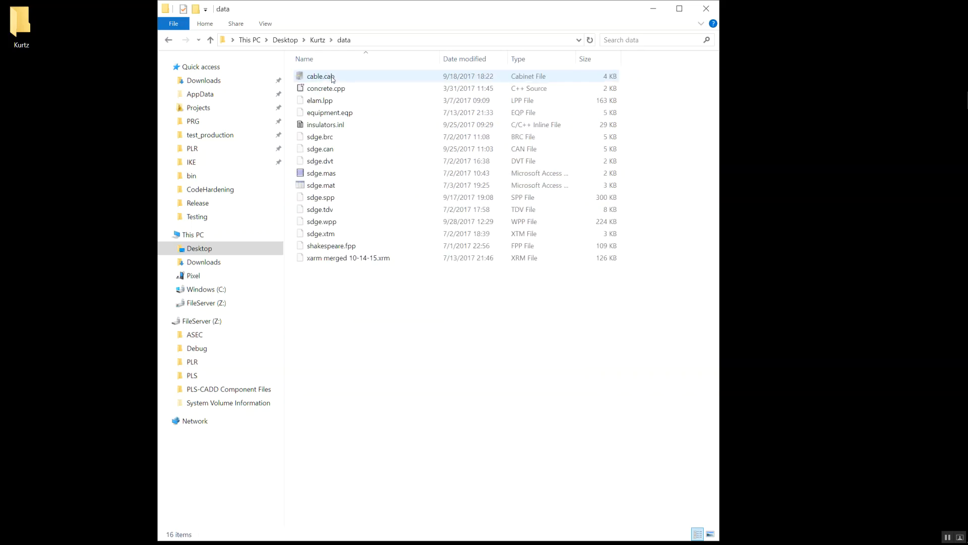
click(318, 40)
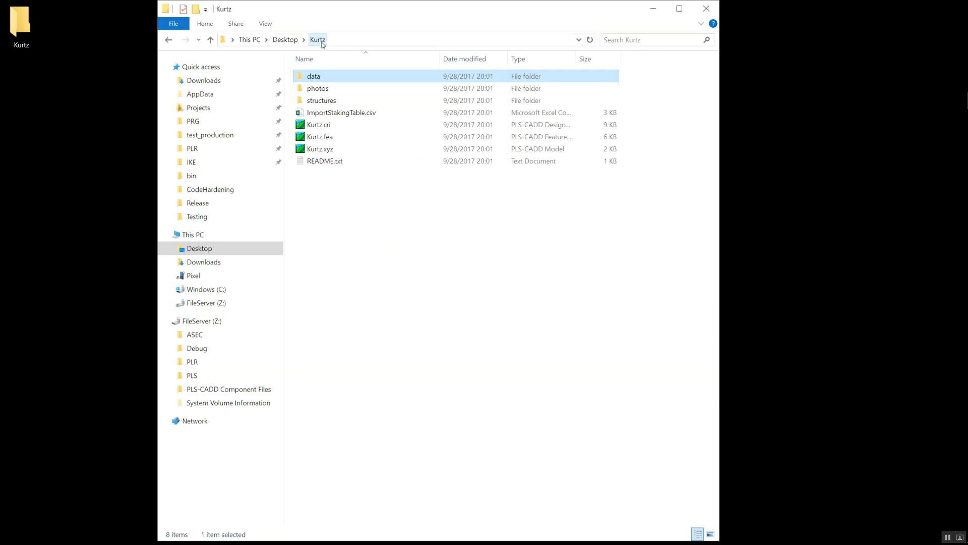
double_click(331, 89)
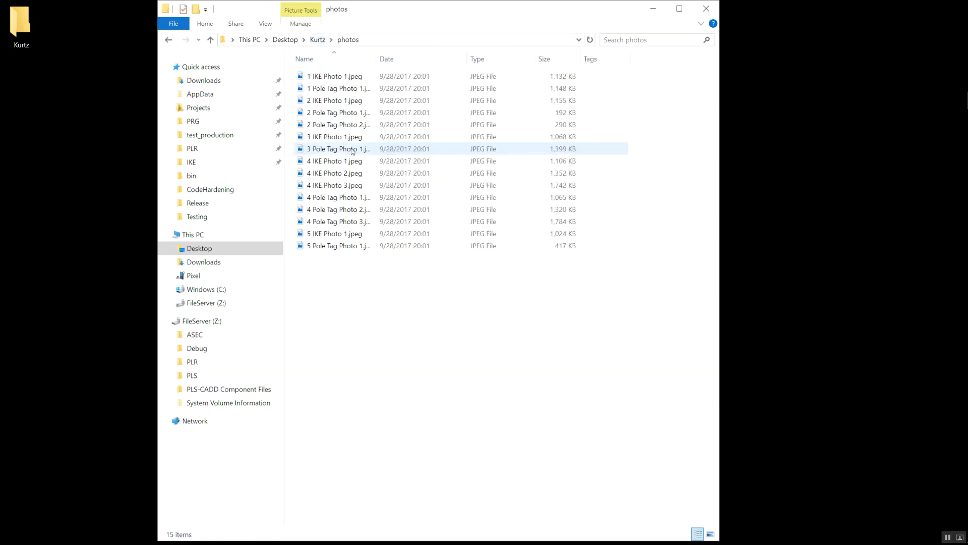
drag(377, 58, 447, 59)
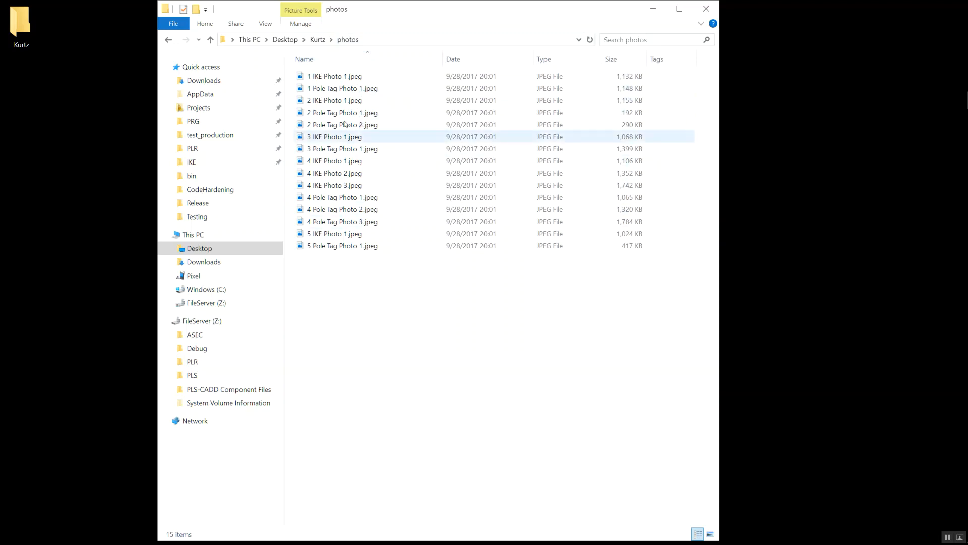
click(317, 39)
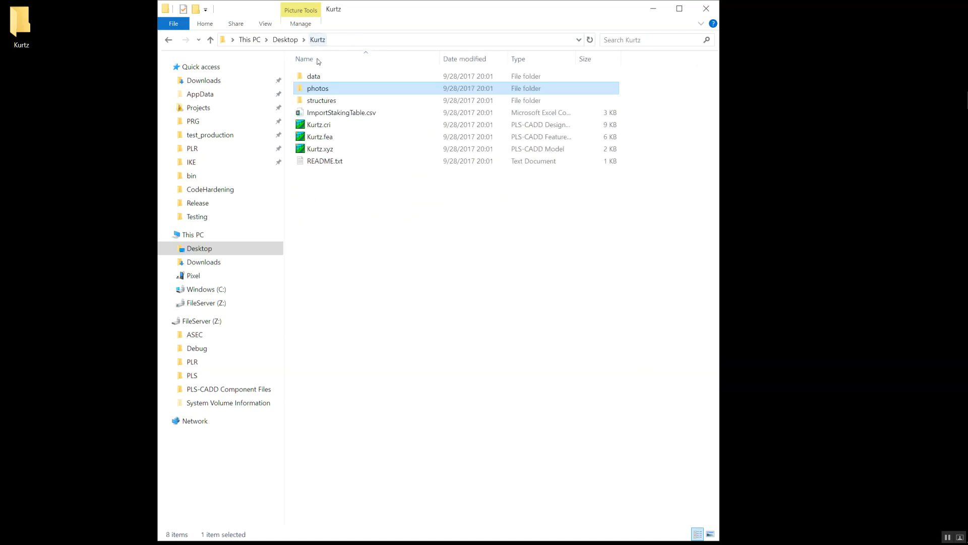
double_click(323, 100)
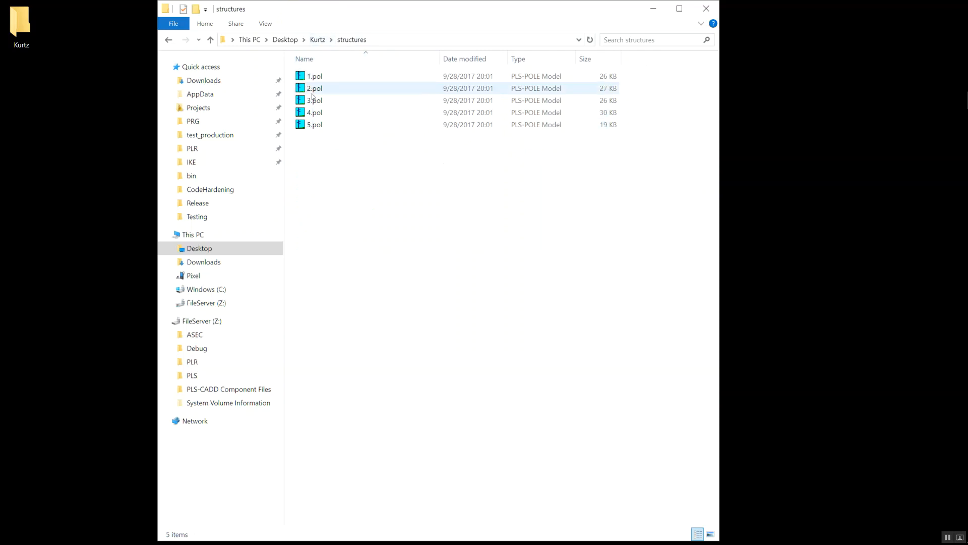
click(317, 40)
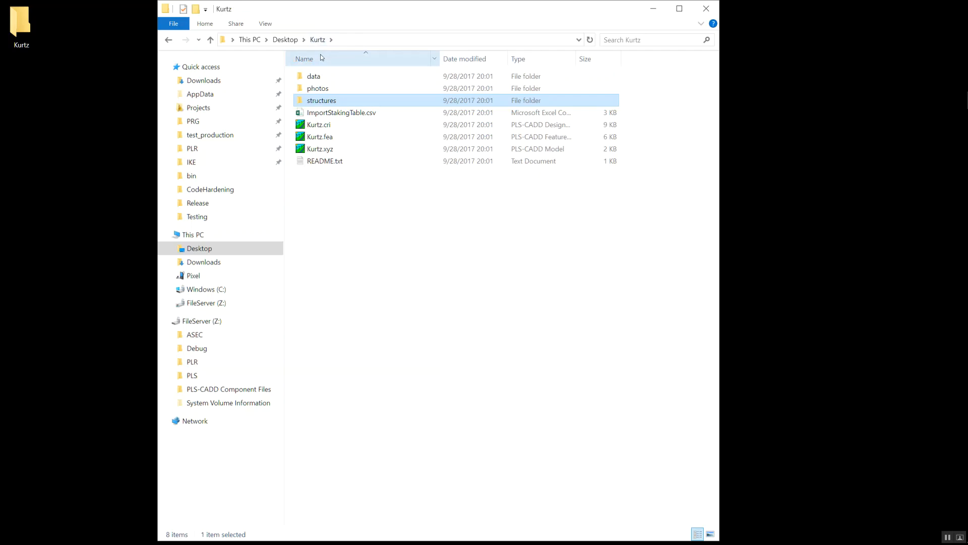
Minimize IKE Office, open Kurtz.xyz from the Kurtz folder in PLS-CADD and dismiss the About dialog.
key(alt+Tab)
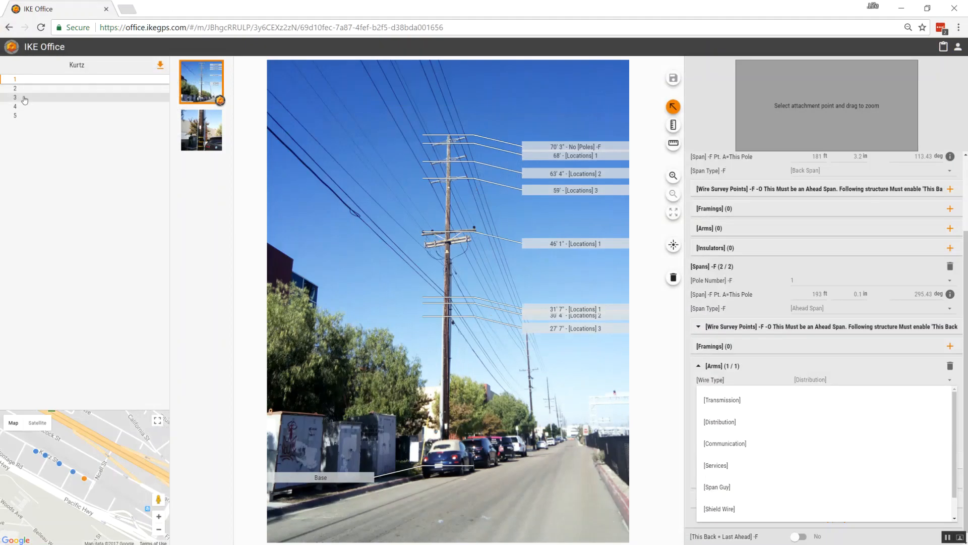
click(901, 8)
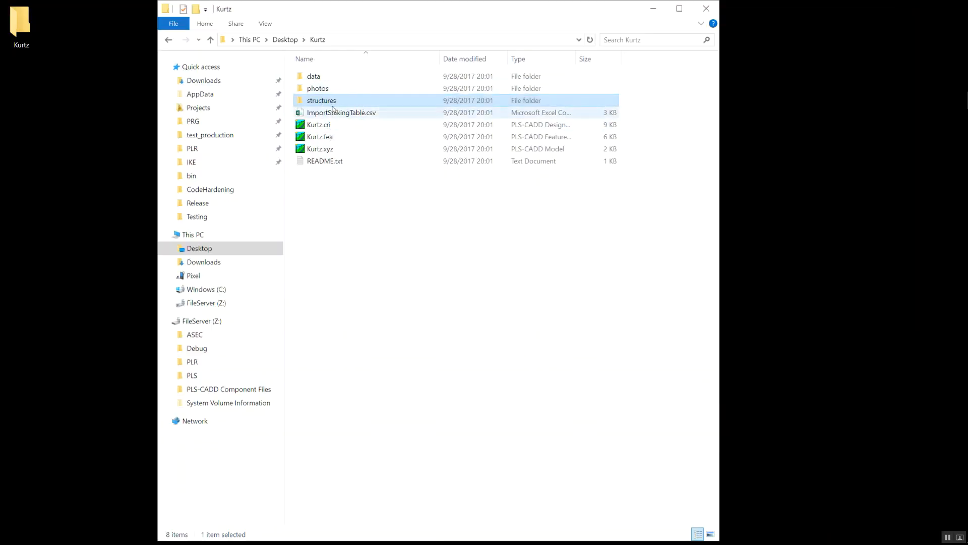
click(361, 195)
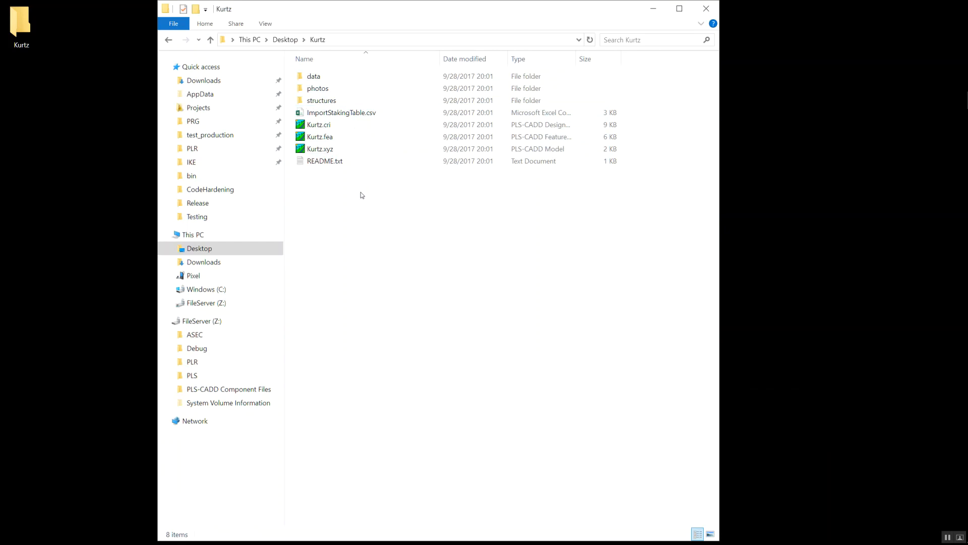
double_click(349, 153)
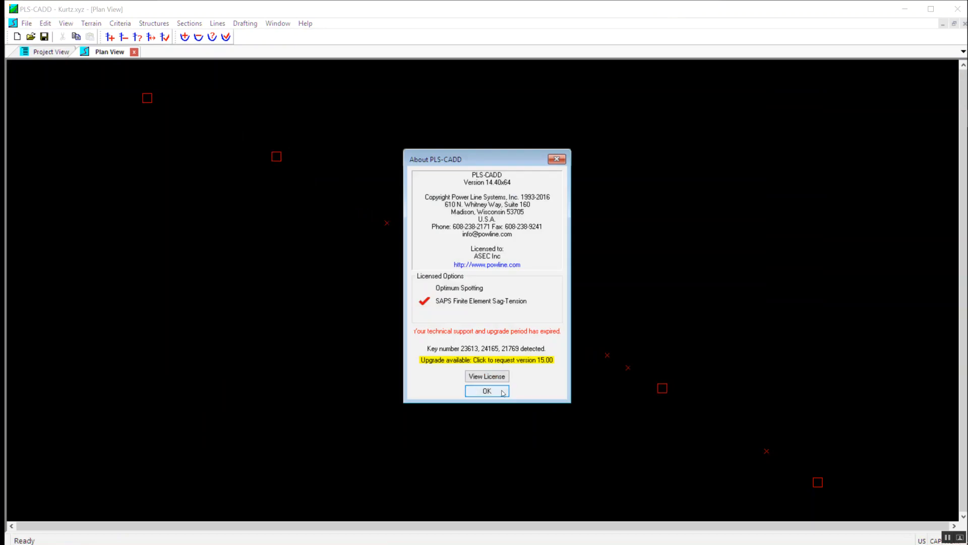
click(503, 391)
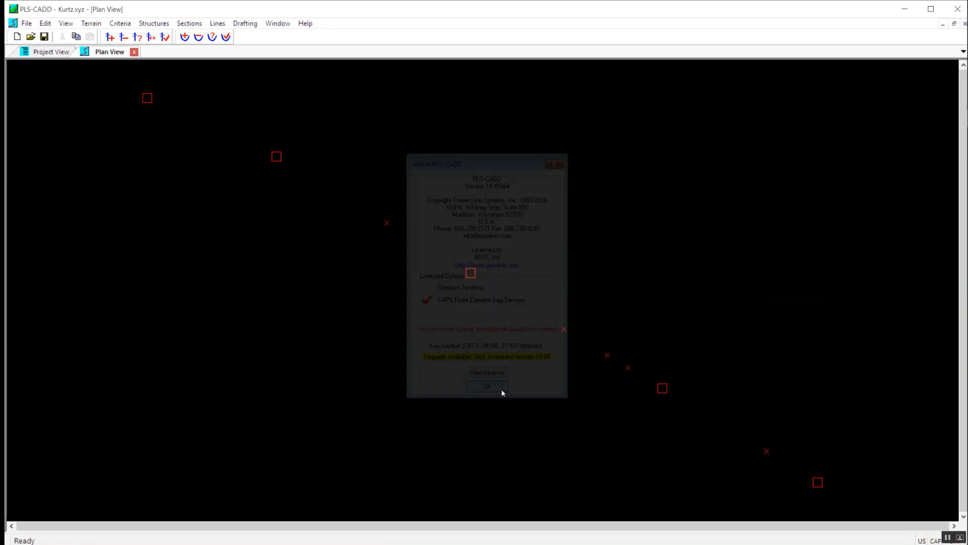
click(102, 26)
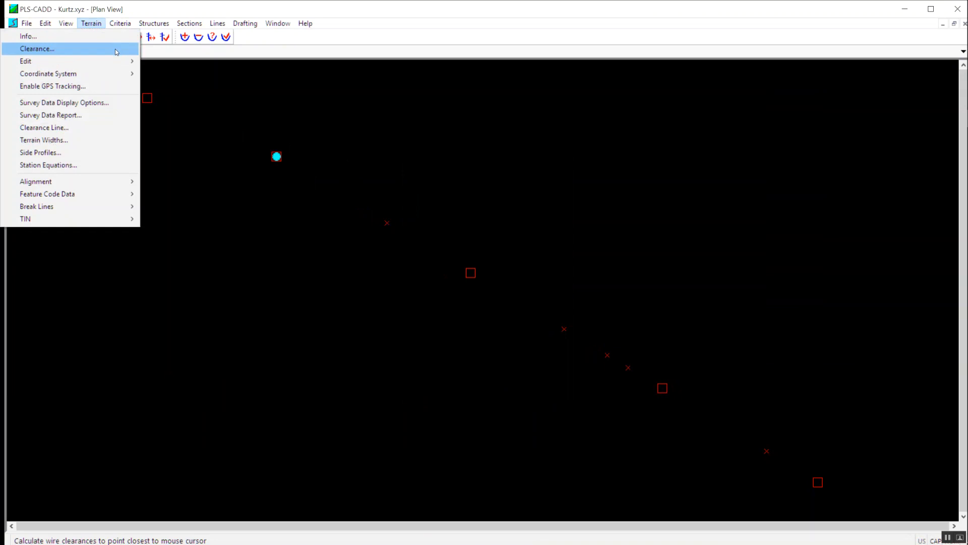
click(117, 49)
key(Return)
Set the project's terrain coordinate system to State Plane NAD83, zone 406: California VI.
click(91, 23)
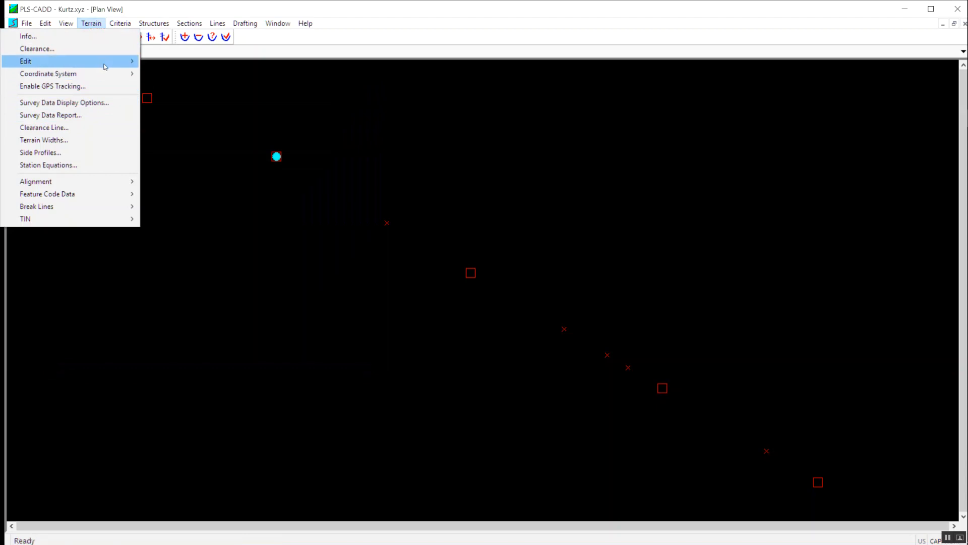
mouse_move(110, 73)
click(166, 74)
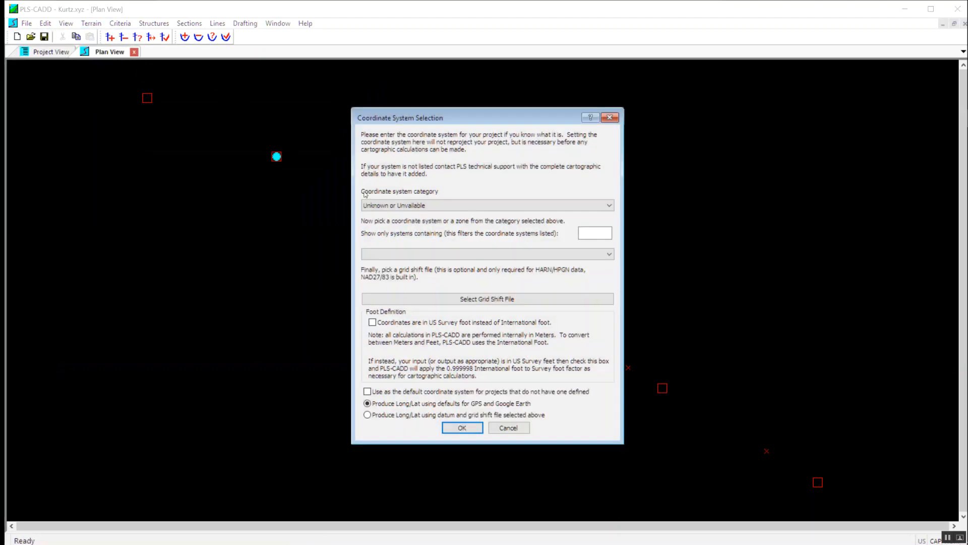
click(432, 203)
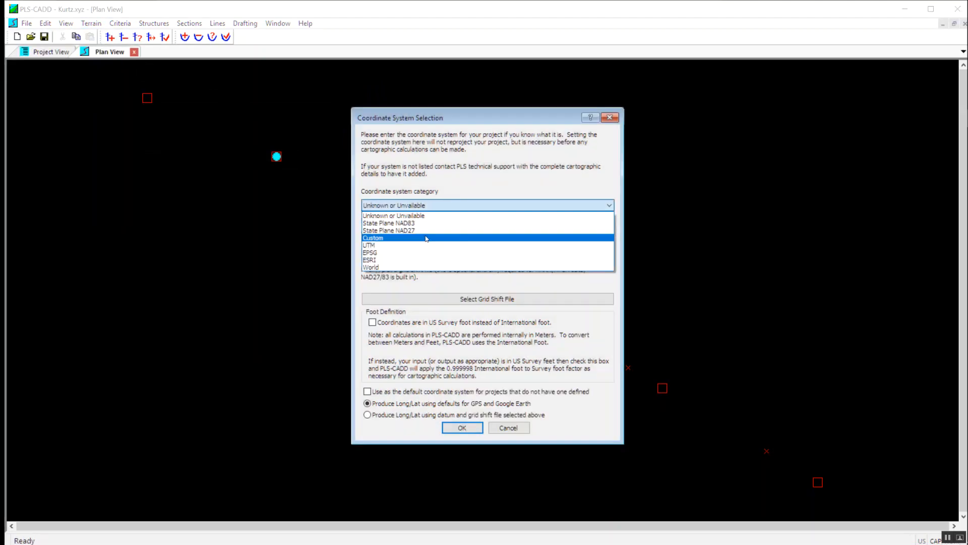
click(430, 222)
click(432, 254)
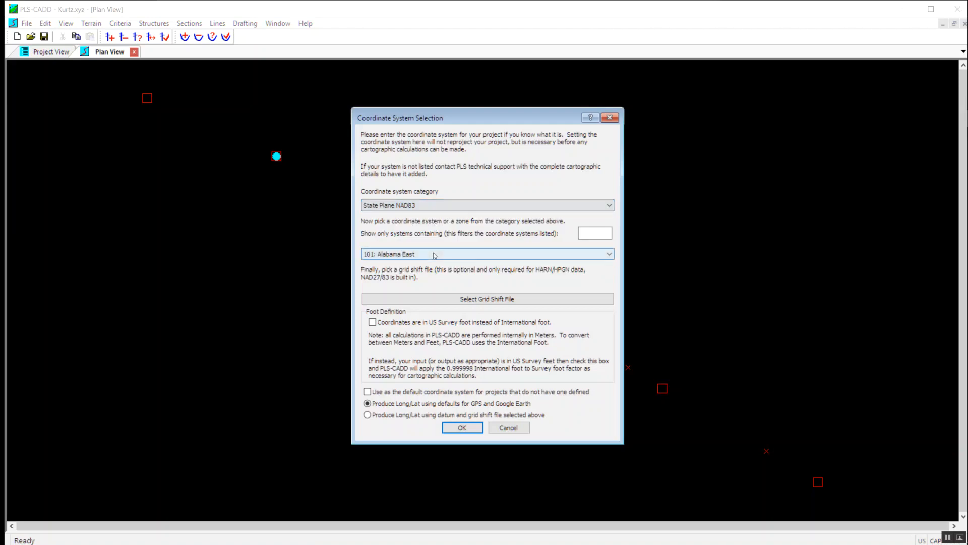
click(440, 361)
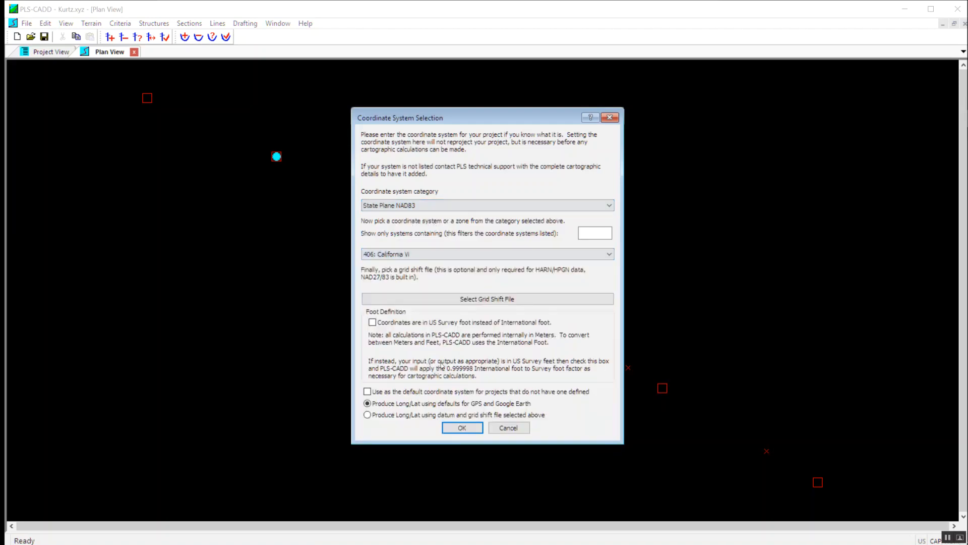
click(461, 427)
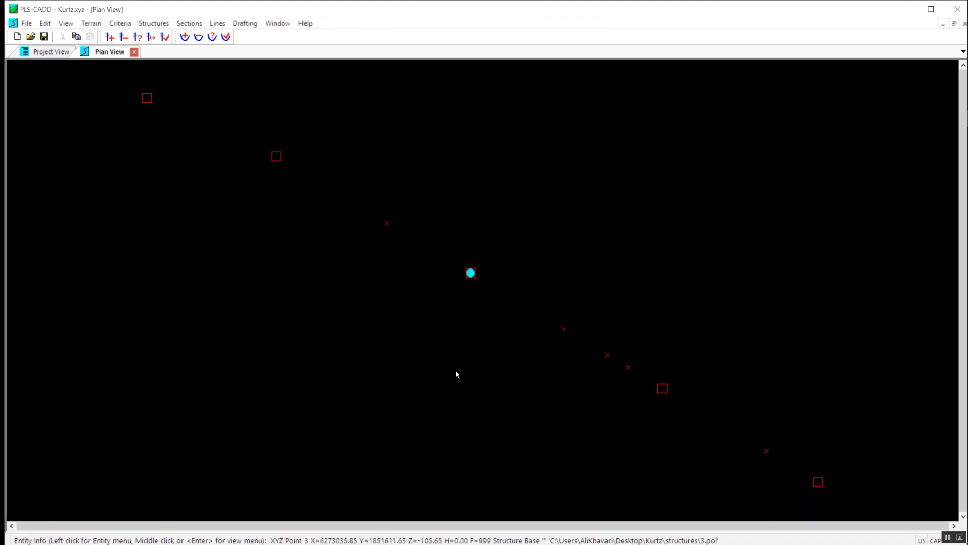
Open ImportStakingTable.csv from the Kurtz folder in Excel and copy the entire sheet.
key(alt+Tab)
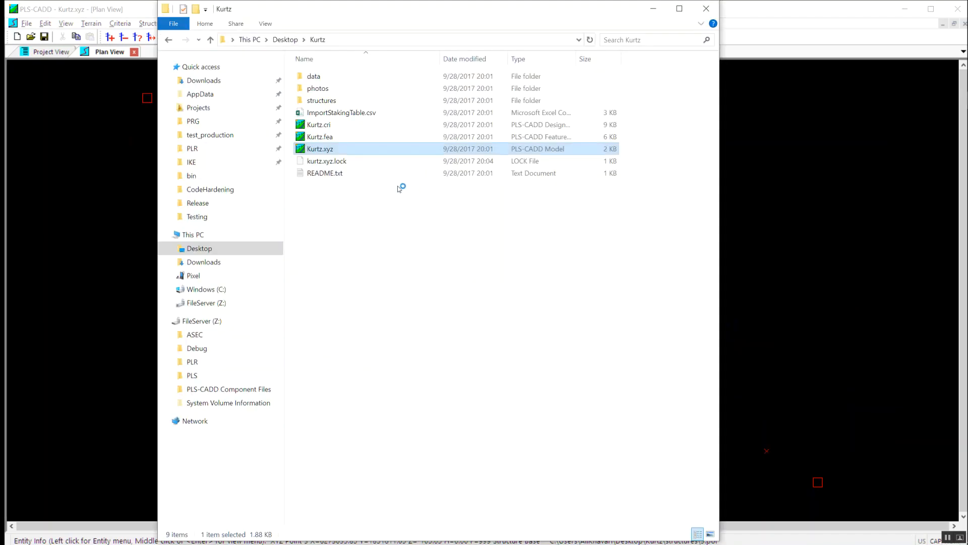
double_click(362, 114)
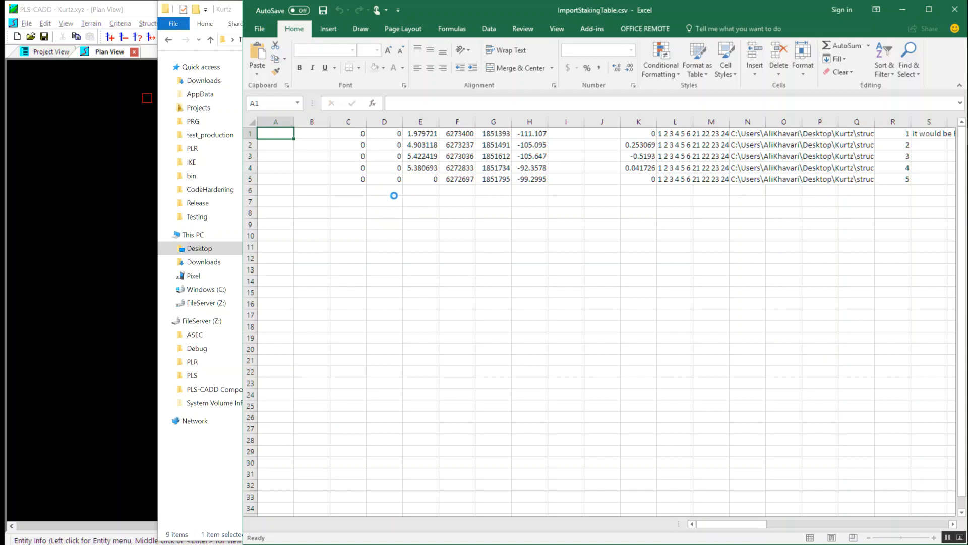
key(ctrl+a)
key(ctrl+c)
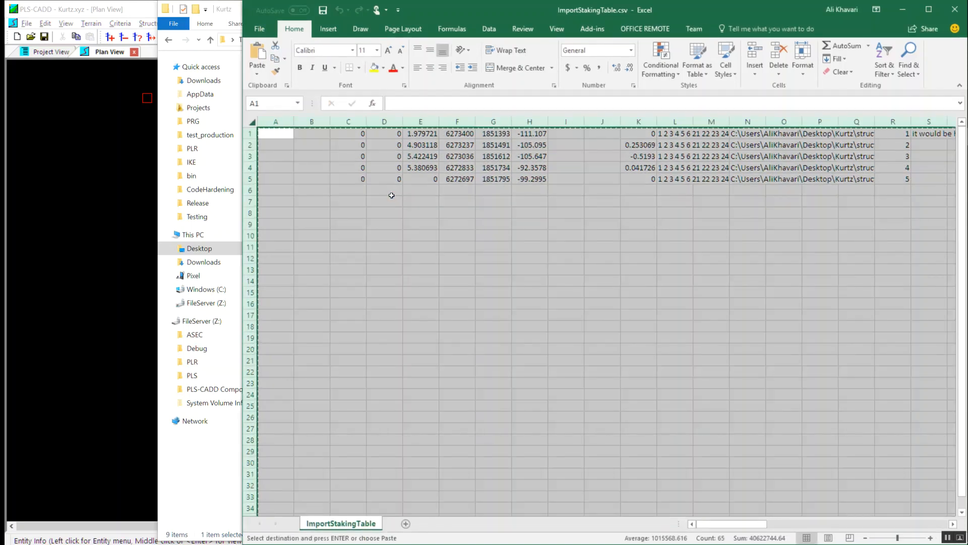
Switch back to PLS-CADD, paste the copied spreadsheet data into the Import Staking Table as a whole, and accept the import.
click(138, 9)
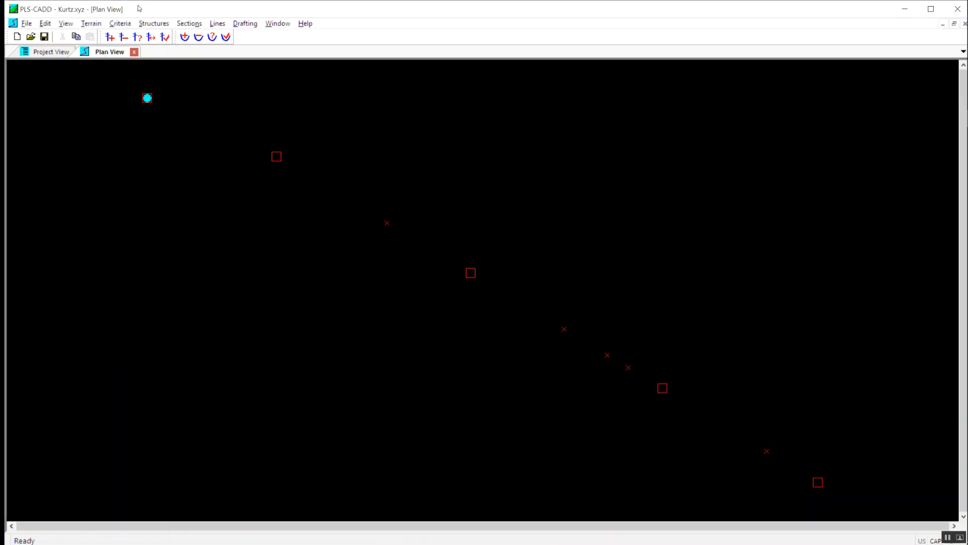
click(25, 24)
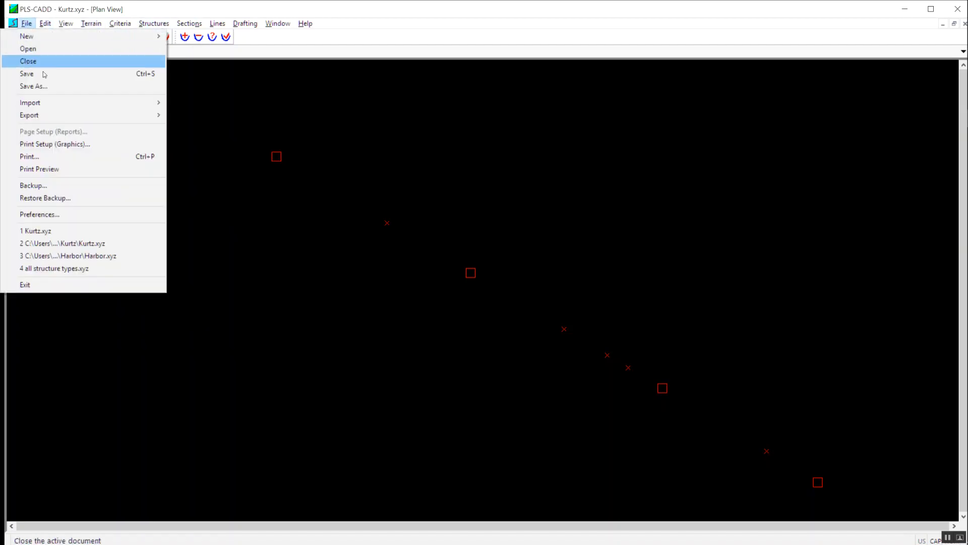
mouse_move(160, 113)
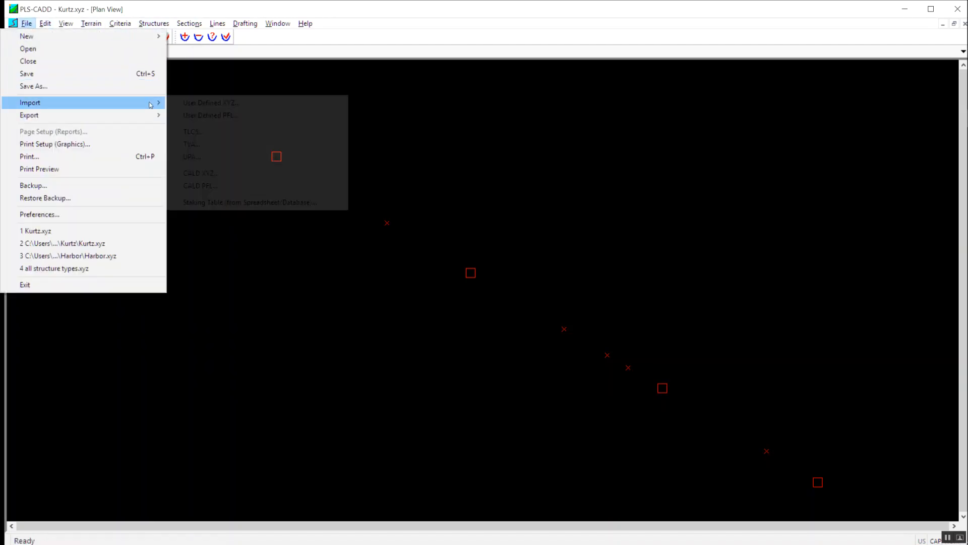
click(289, 203)
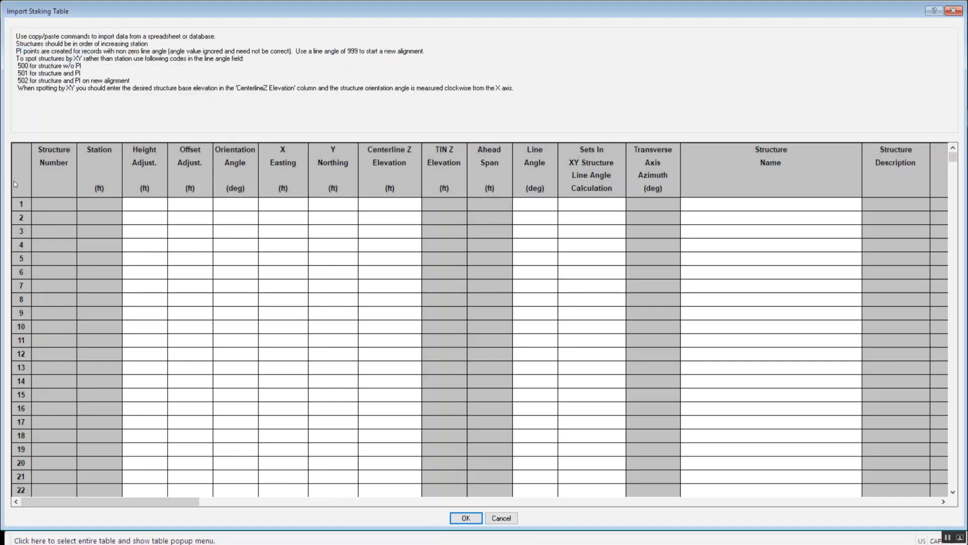
click(14, 180)
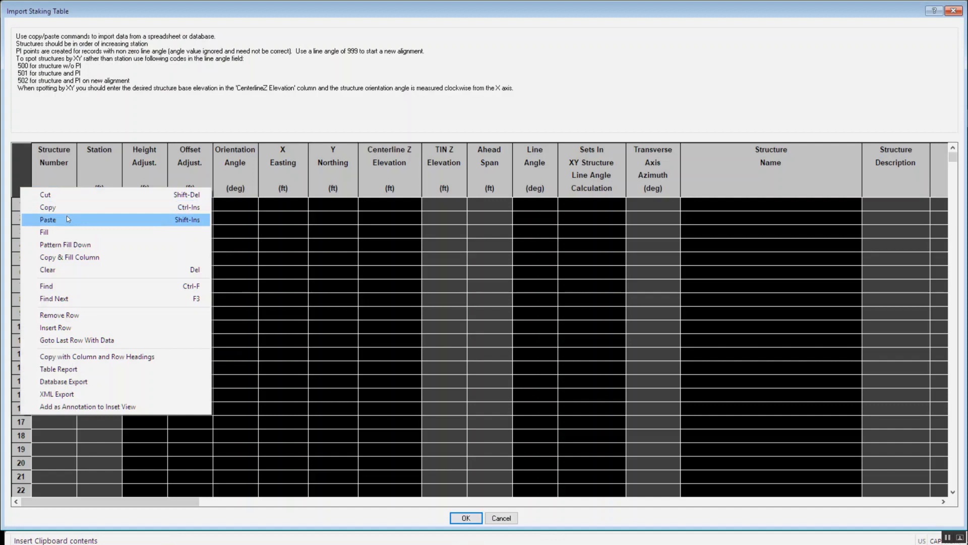
click(66, 220)
click(465, 517)
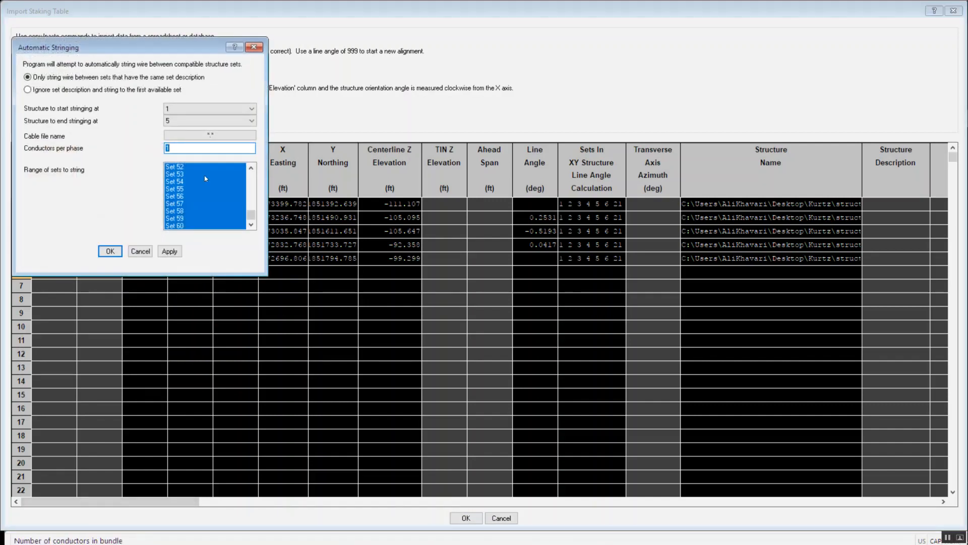
Automatically string all sets from structure 1 to 5 with the linnet cable file, one conductor per phase, matching set descriptions.
drag(115, 48, 351, 102)
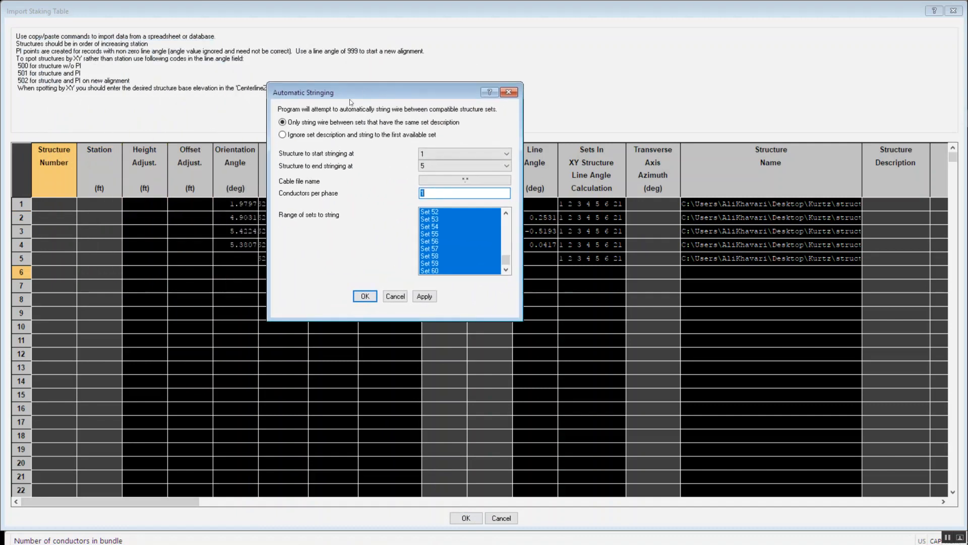
click(495, 181)
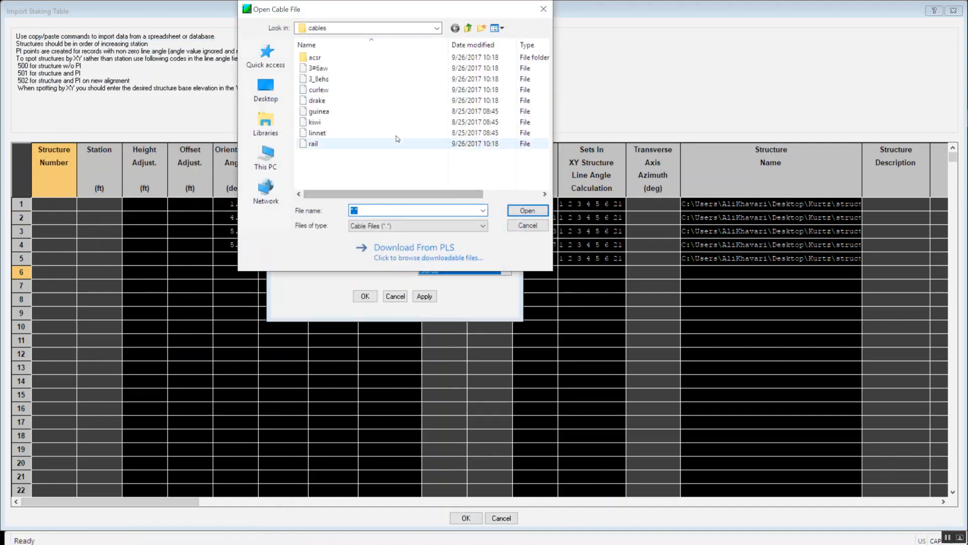
click(372, 134)
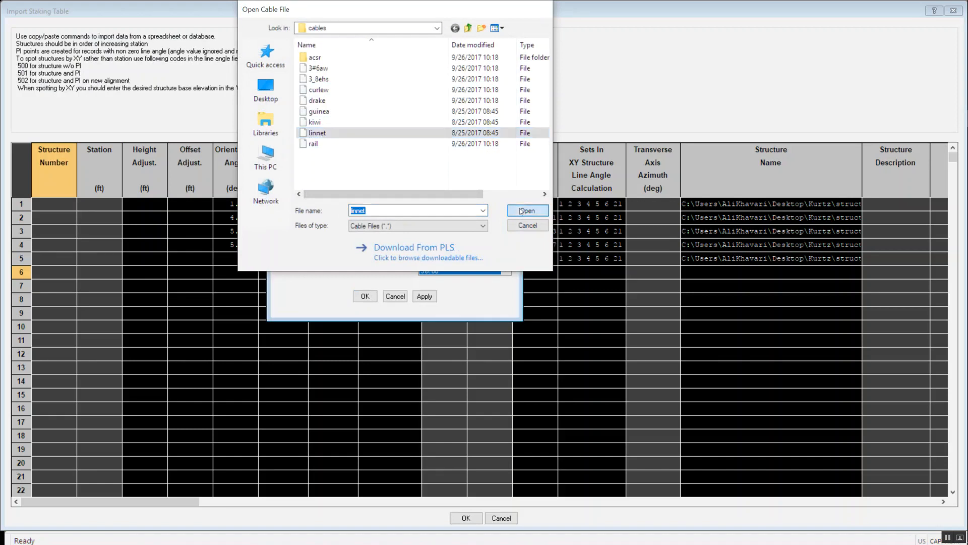
click(527, 210)
click(365, 297)
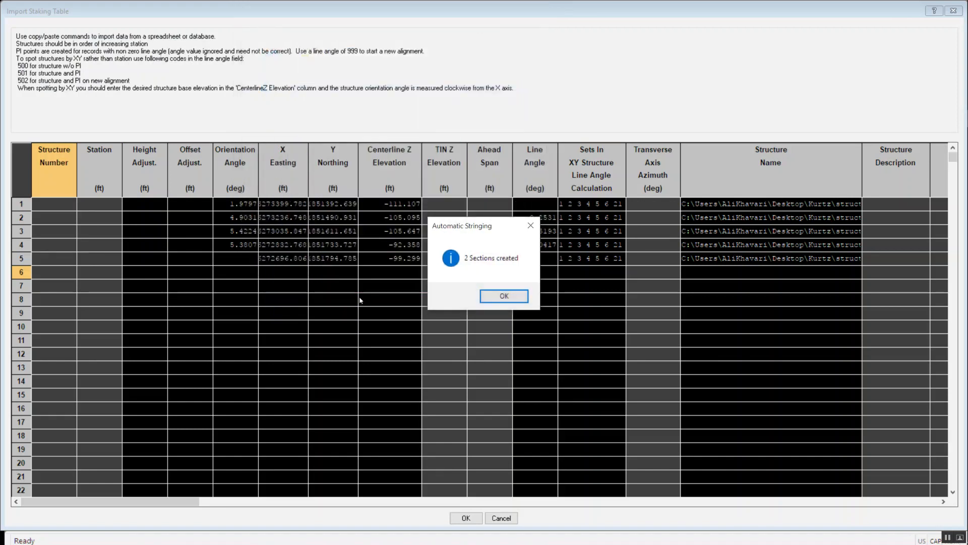
click(505, 297)
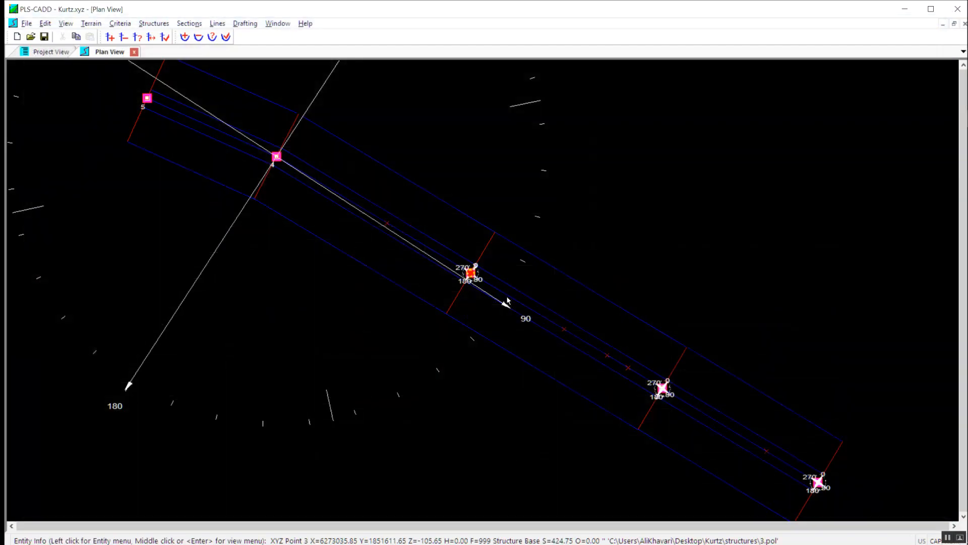
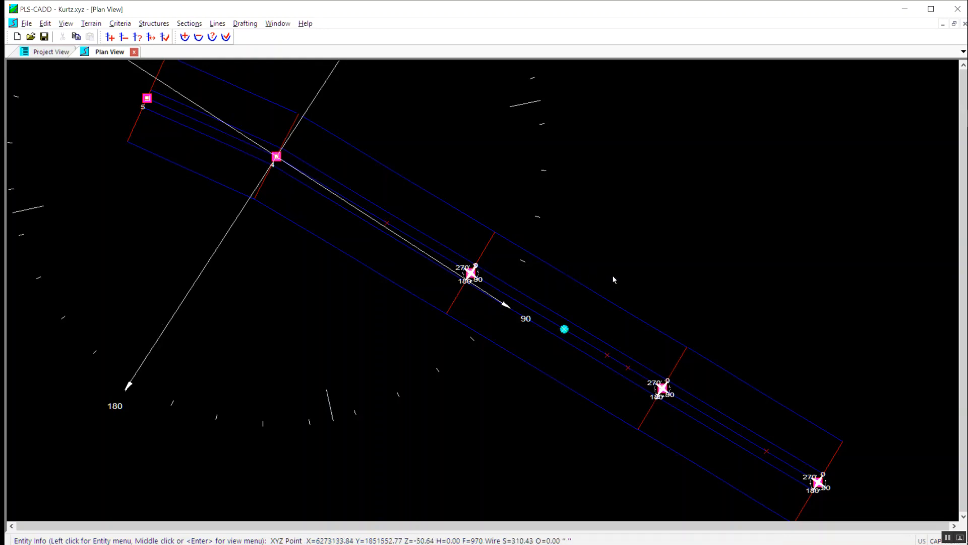
Open a 3D view of the model and examine the strung line, including the wires, insulators and crossarm on structure 2.
key(ctrl+3)
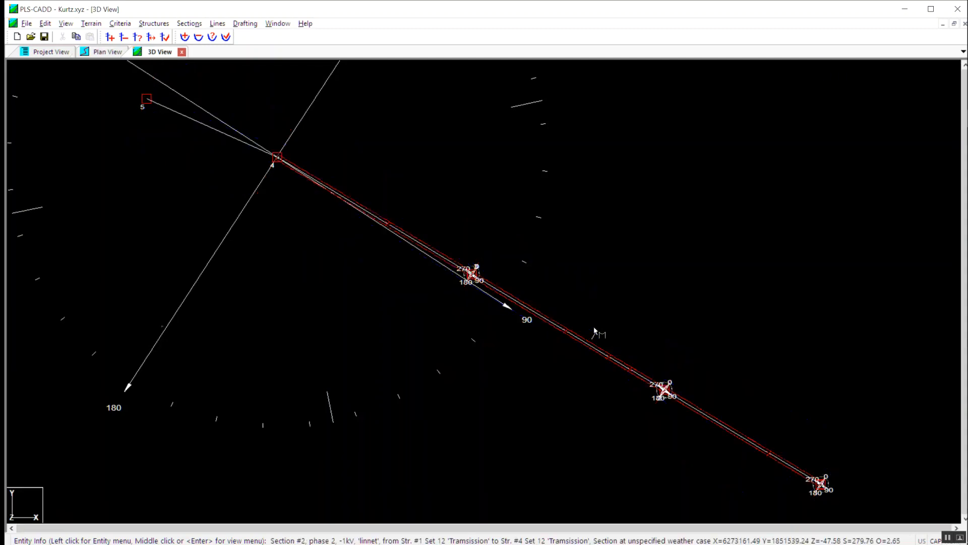
drag(562, 222, 517, 332)
drag(601, 299, 526, 373)
scroll(669, 324, up, 2)
drag(730, 352, 639, 386)
drag(626, 359, 601, 333)
scroll(514, 298, up, 5)
drag(558, 229, 567, 176)
drag(566, 175, 624, 146)
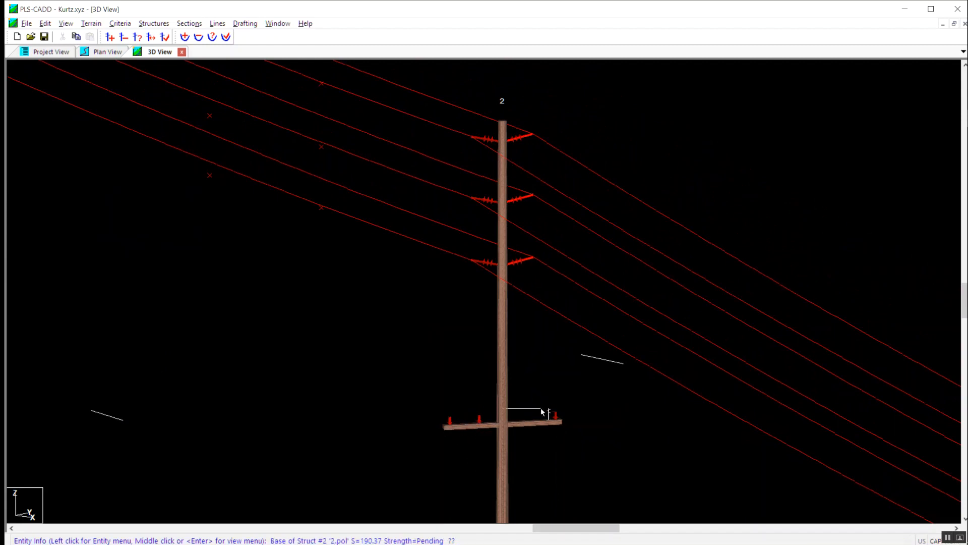
scroll(542, 410, down, 5)
drag(554, 390, 605, 275)
drag(547, 272, 261, 326)
drag(546, 363, 543, 305)
drag(414, 266, 623, 250)
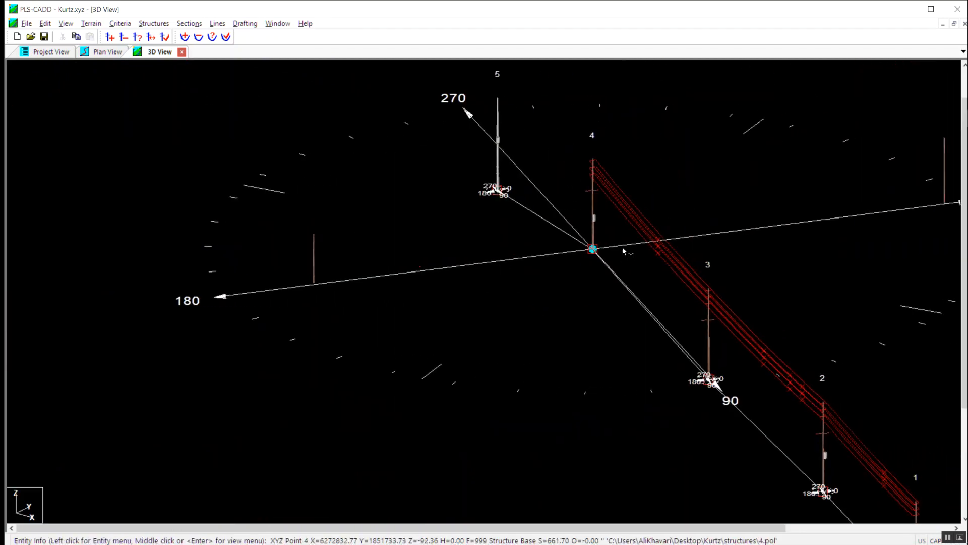
Open structure 4 in PLS-POLE through Structure Modify, inspect its pole model, and return to PLS-CADD without saving changes.
click(591, 217)
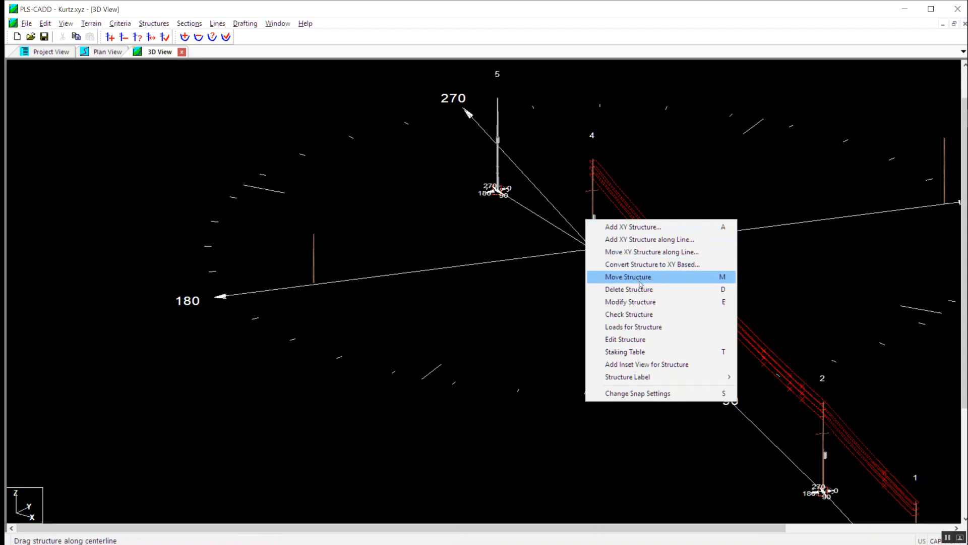
click(639, 301)
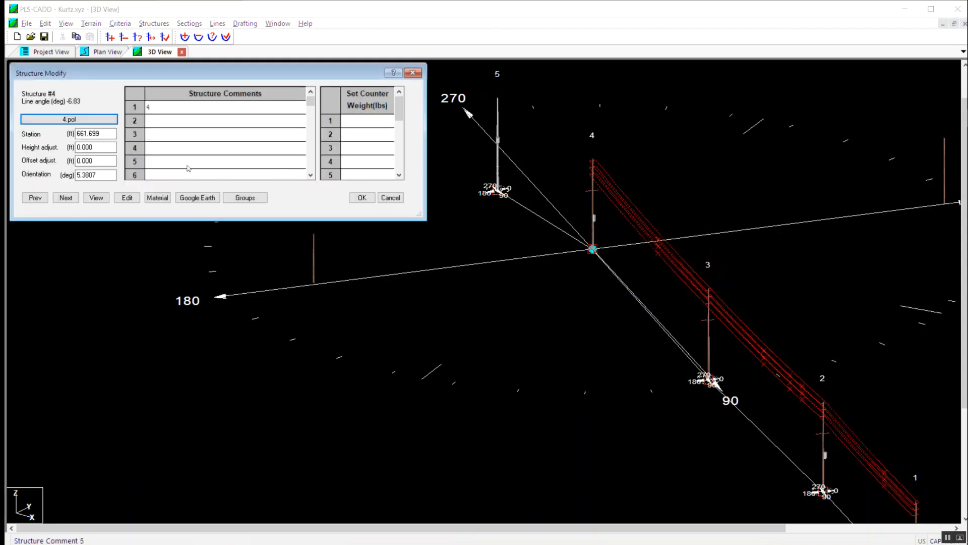
click(138, 198)
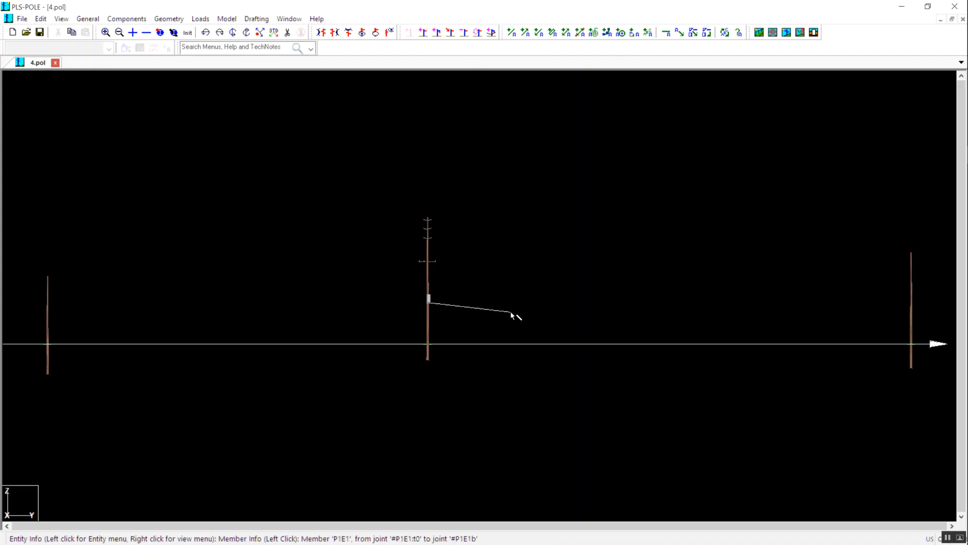
drag(511, 311, 523, 177)
drag(539, 249, 686, 250)
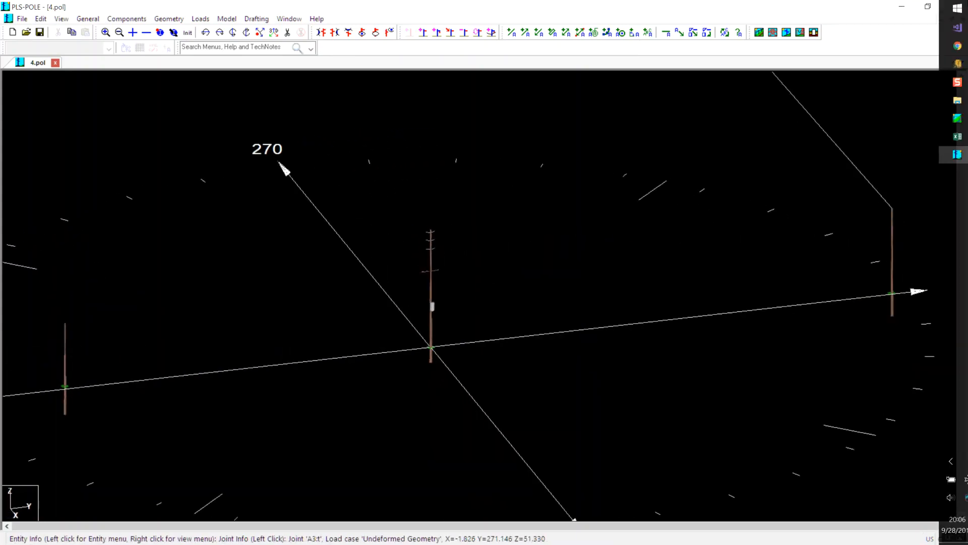
click(955, 7)
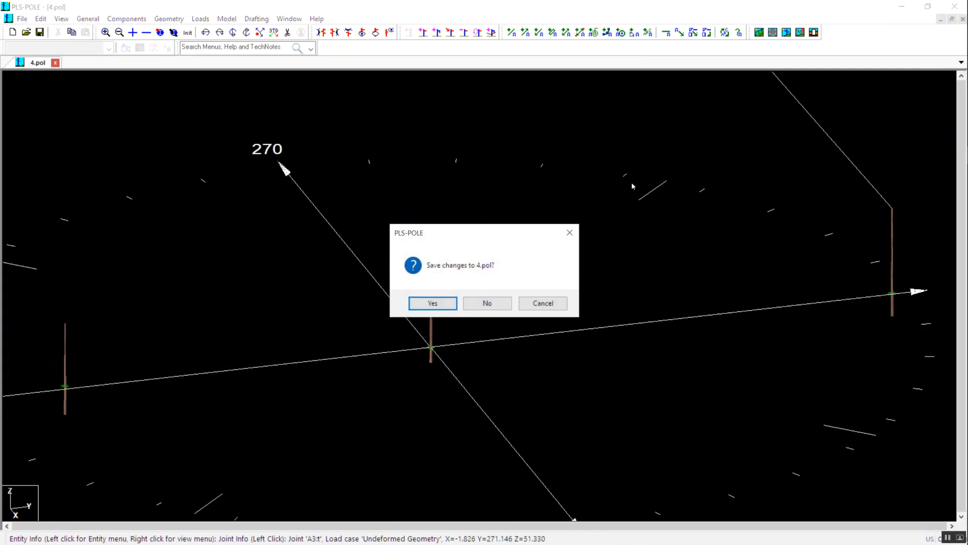
click(477, 301)
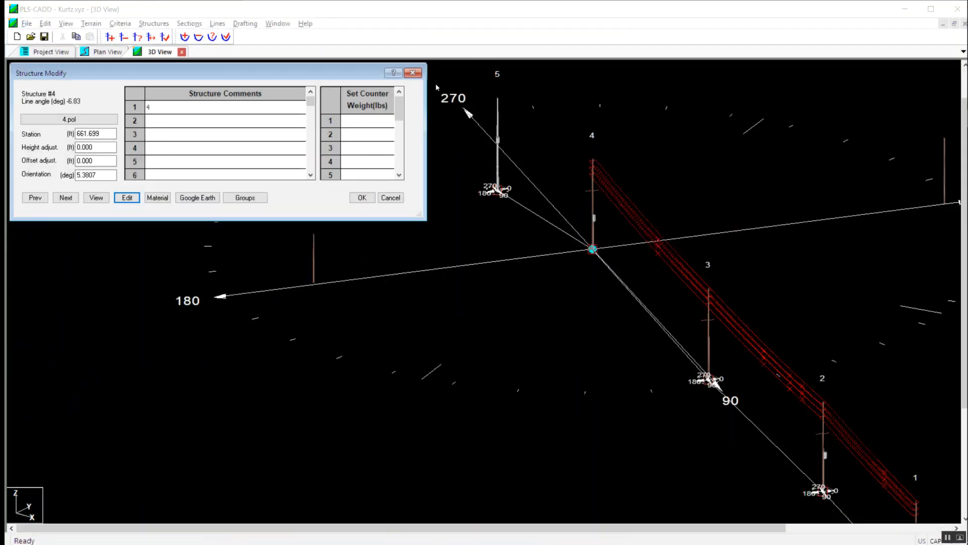
click(421, 73)
Inspect the terrain info of the middle-phase wire survey point in the span between structures 2 and 3.
drag(510, 153, 473, 235)
drag(383, 251, 433, 279)
drag(434, 279, 612, 279)
scroll(522, 264, up, 3)
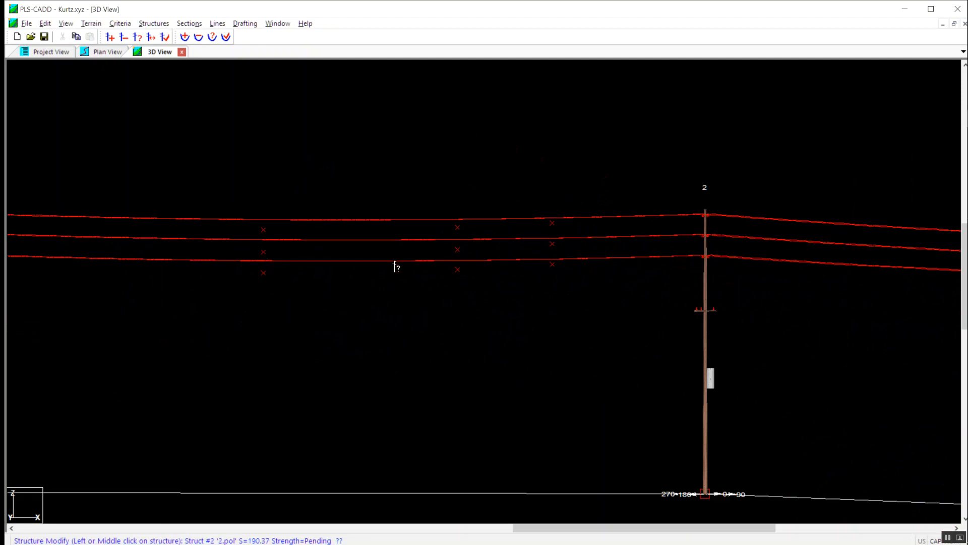
key(Escape)
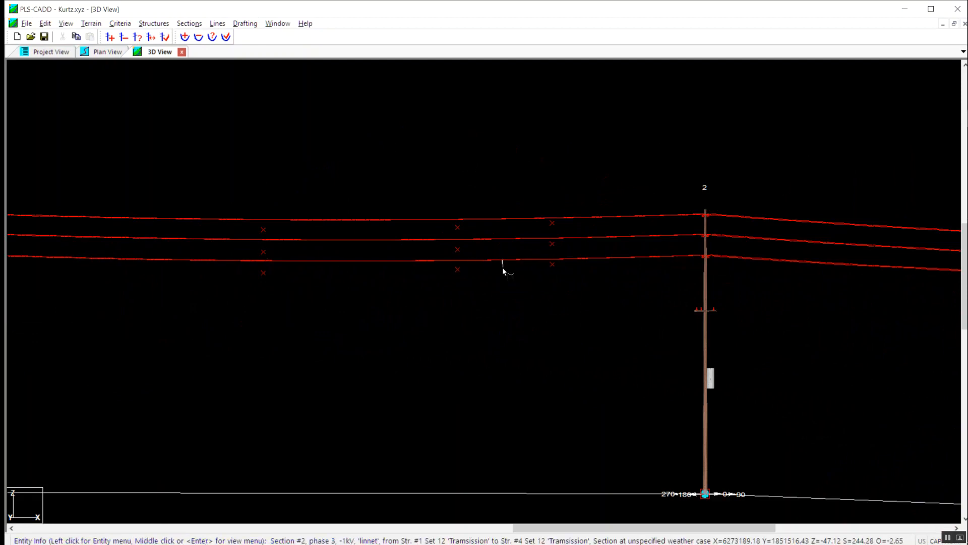
click(457, 249)
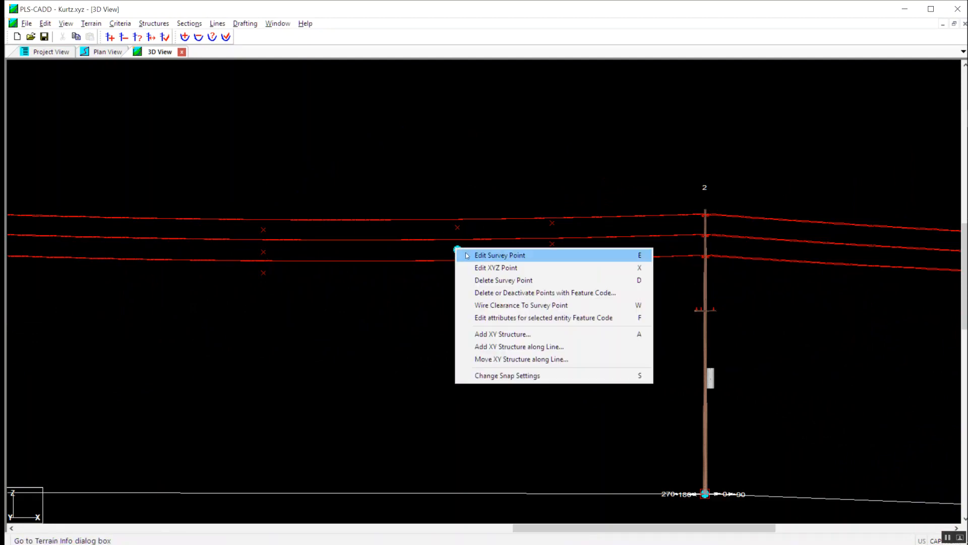
click(467, 255)
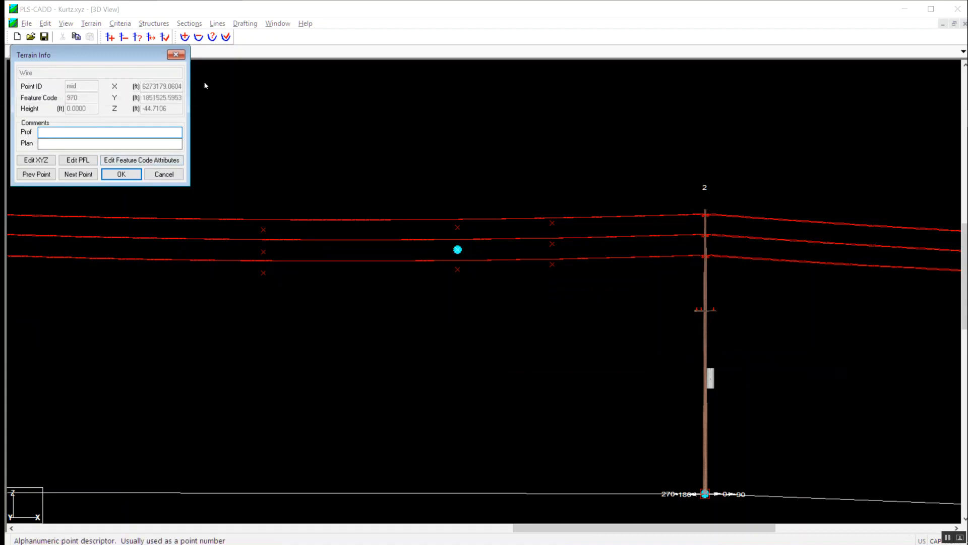
click(176, 54)
Switch to IKE Office and review the wire survey point heights recorded for pole 3's ahead span.
key(alt+Tab)
key(alt+Tab)
key(alt+Tab)
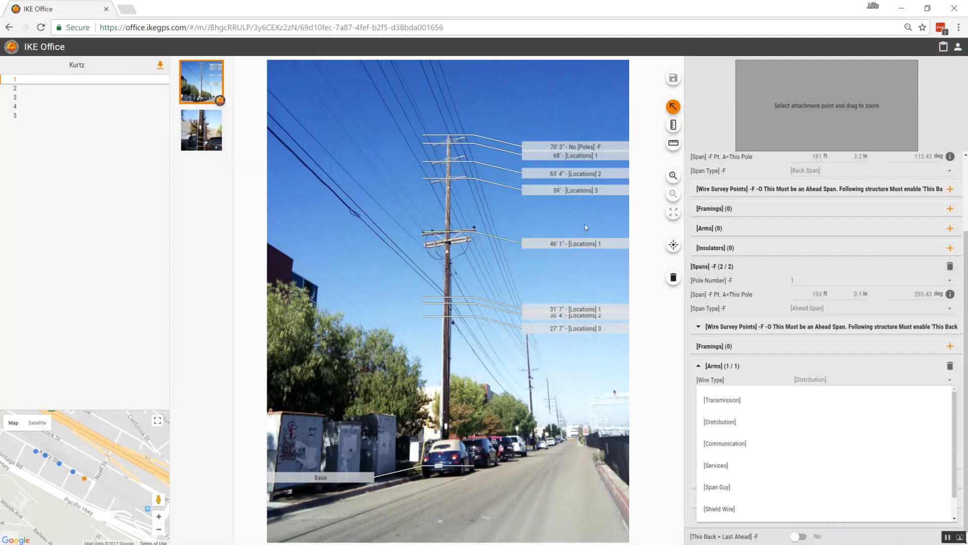
click(701, 328)
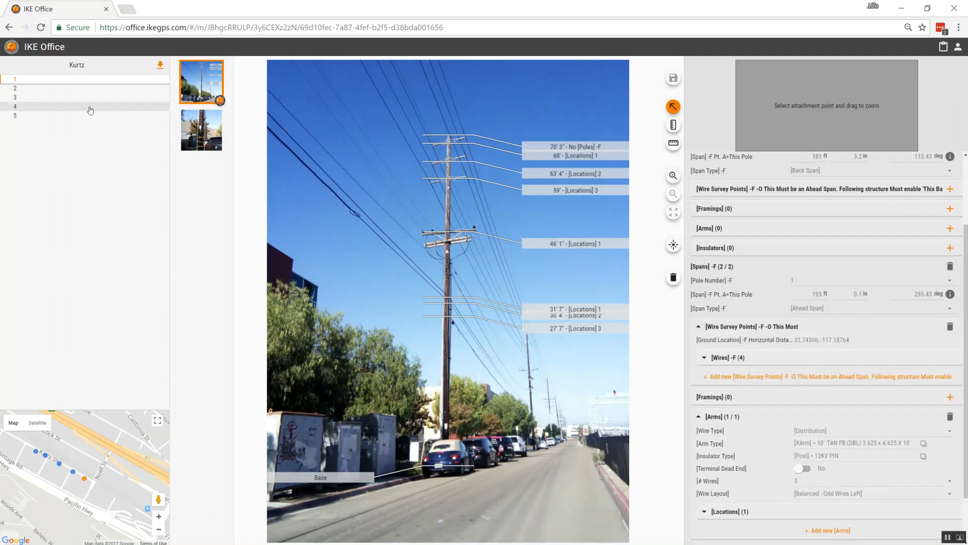
click(69, 98)
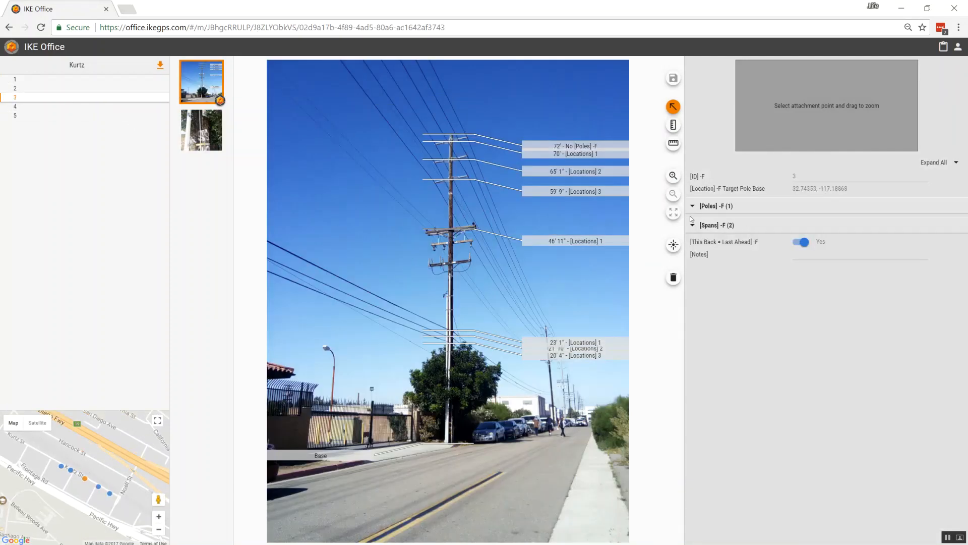
click(691, 226)
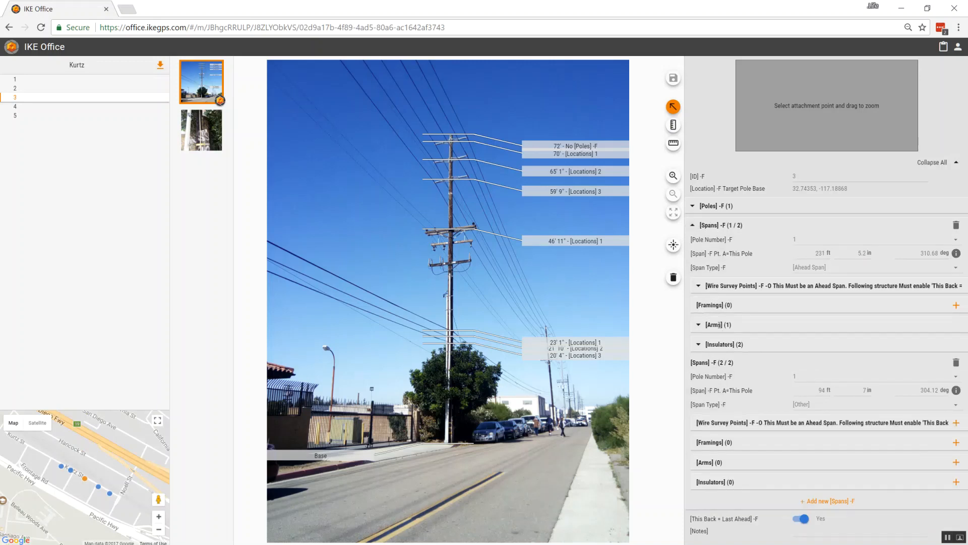
click(700, 286)
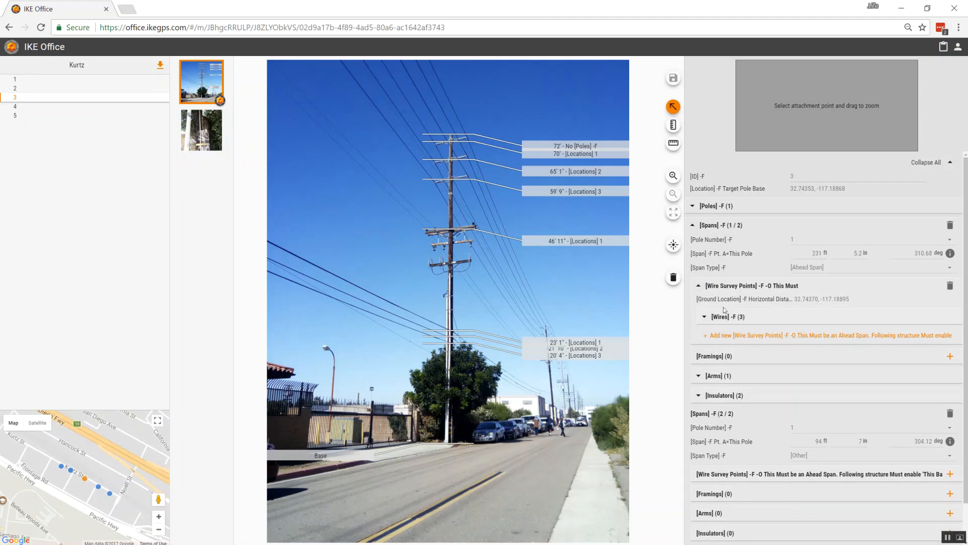
click(708, 316)
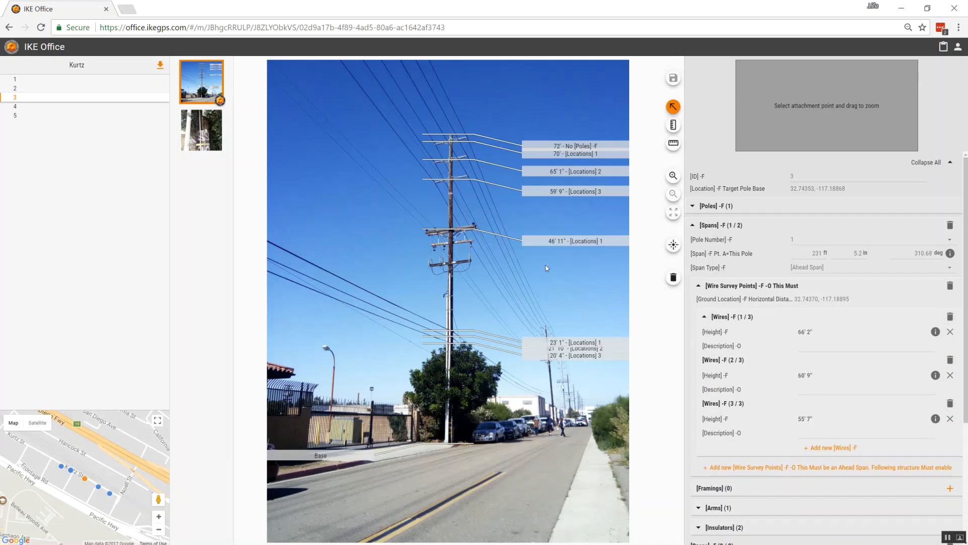
Return to PLS-CADD and compare the strung wires with the wire survey points along structures 1 to 4.
key(alt+Tab)
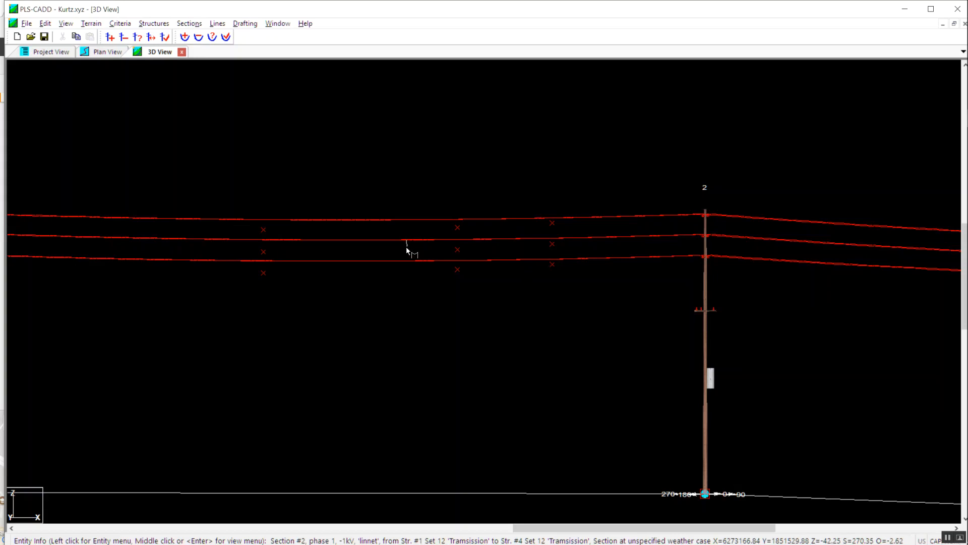
scroll(406, 246, down, 2)
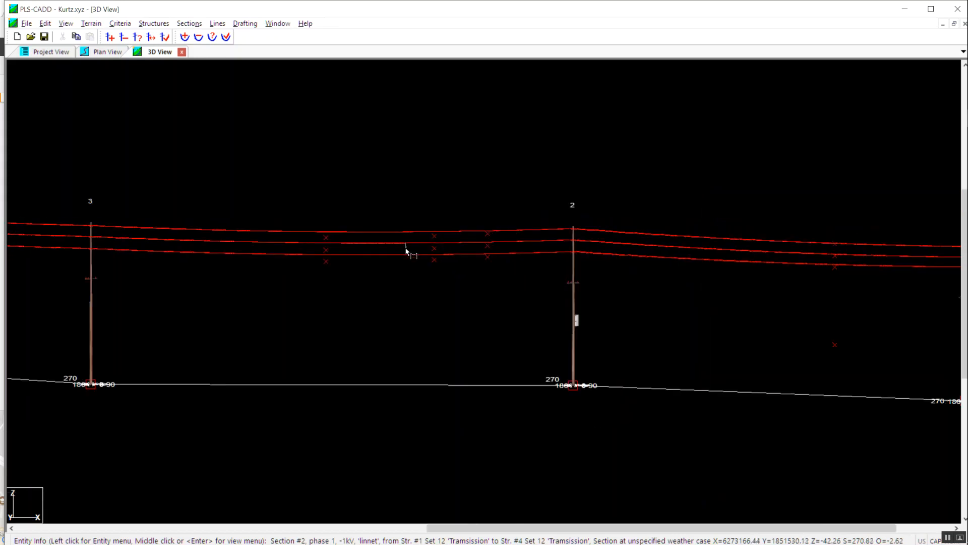
scroll(422, 263, down, 1)
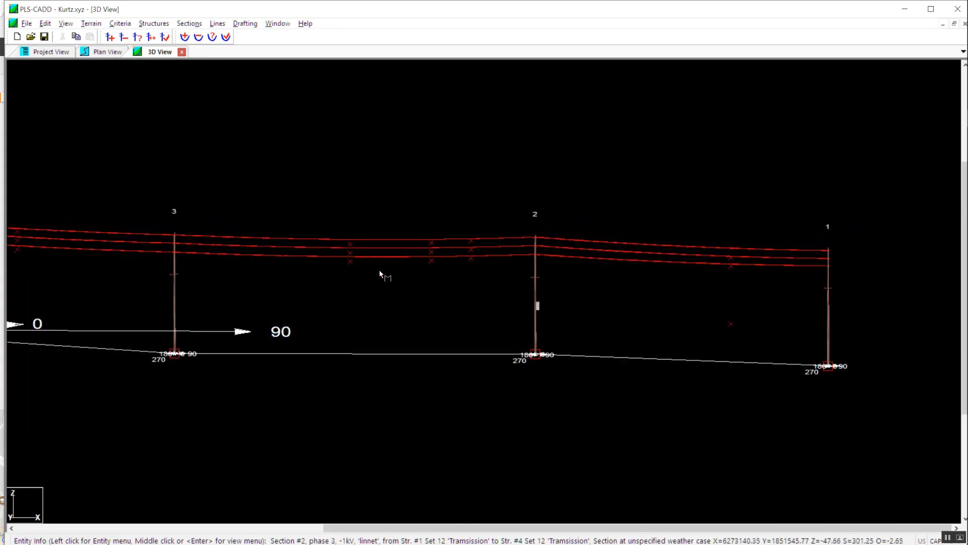
key(shift)
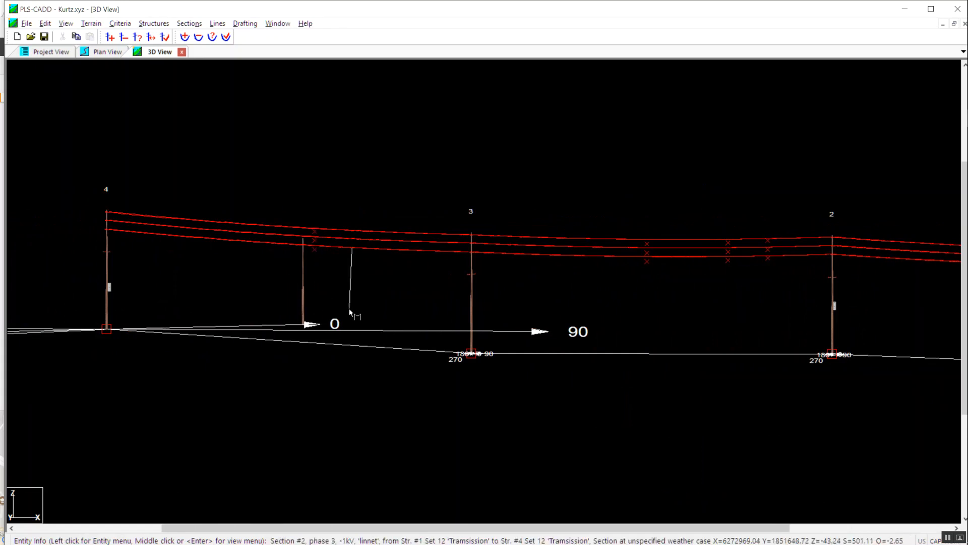
Examine the wires and wire survey points along the line, including the low survey point in the span between structures 1 and 2.
key(shift)
key(ctrl)
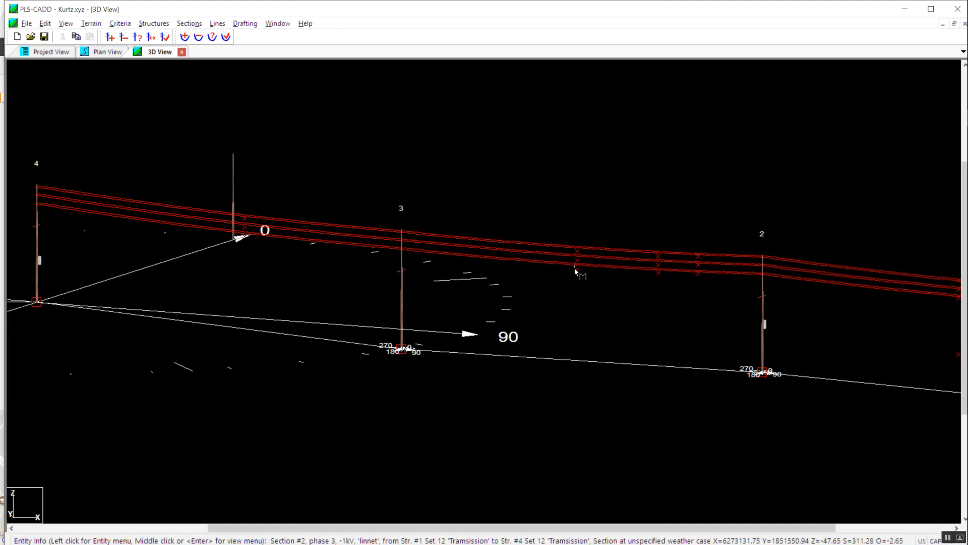
drag(250, 271, 524, 264)
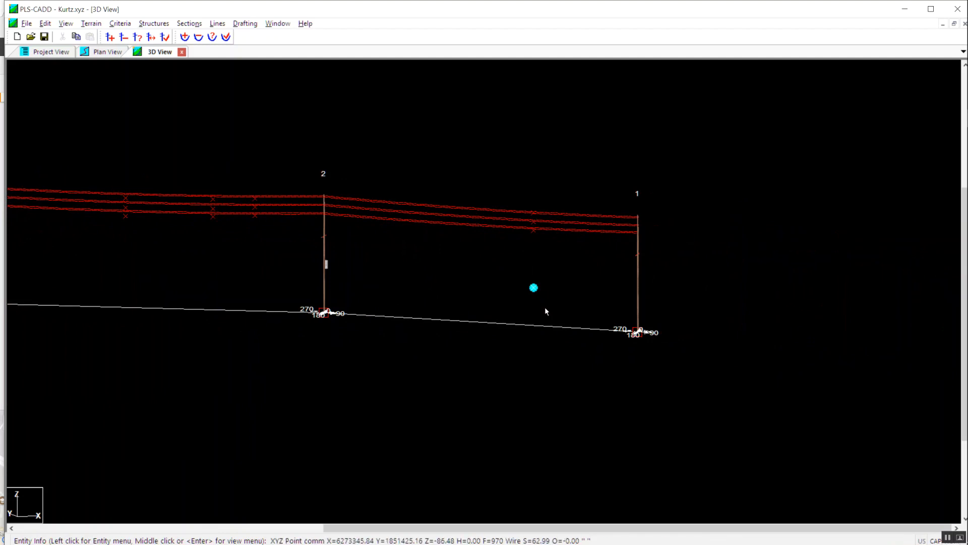
scroll(542, 278, up, 3)
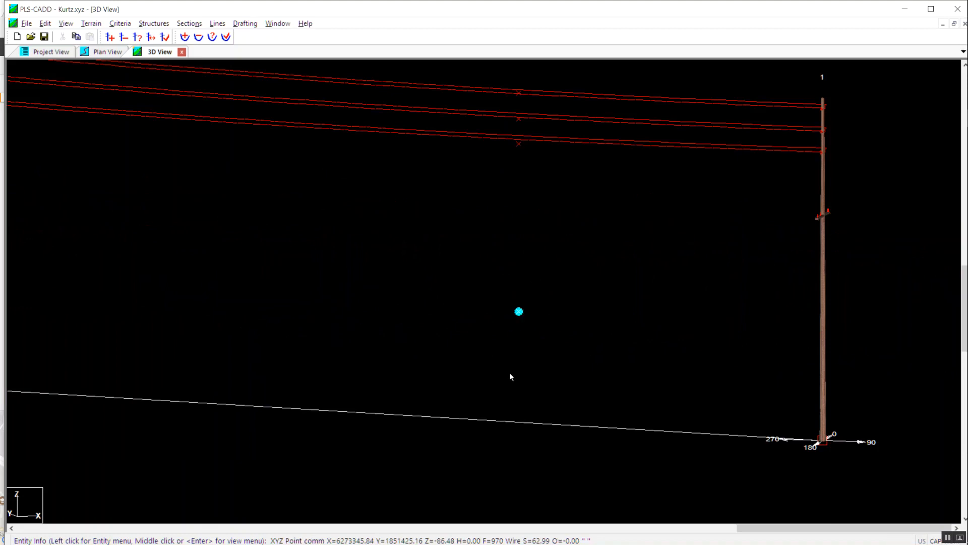
scroll(532, 338, down, 4)
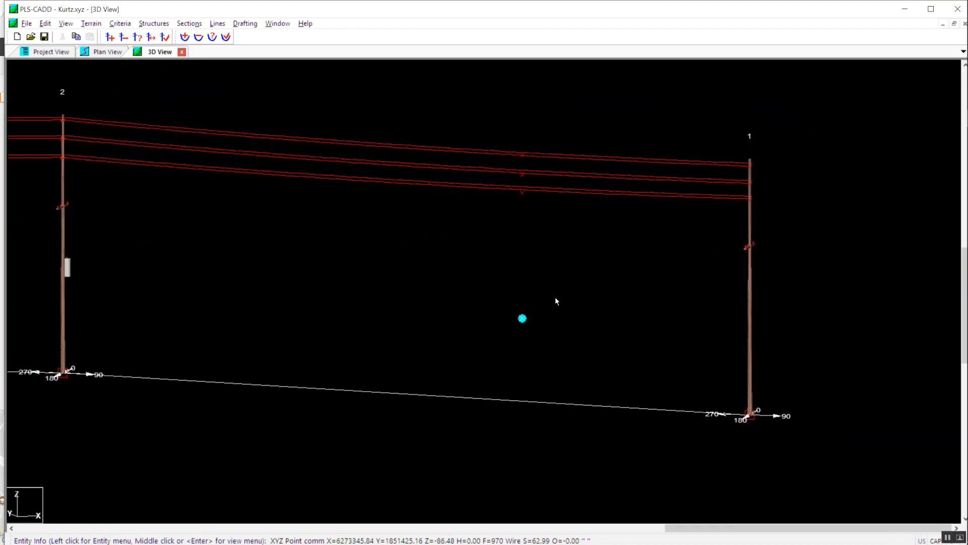
drag(590, 277, 551, 250)
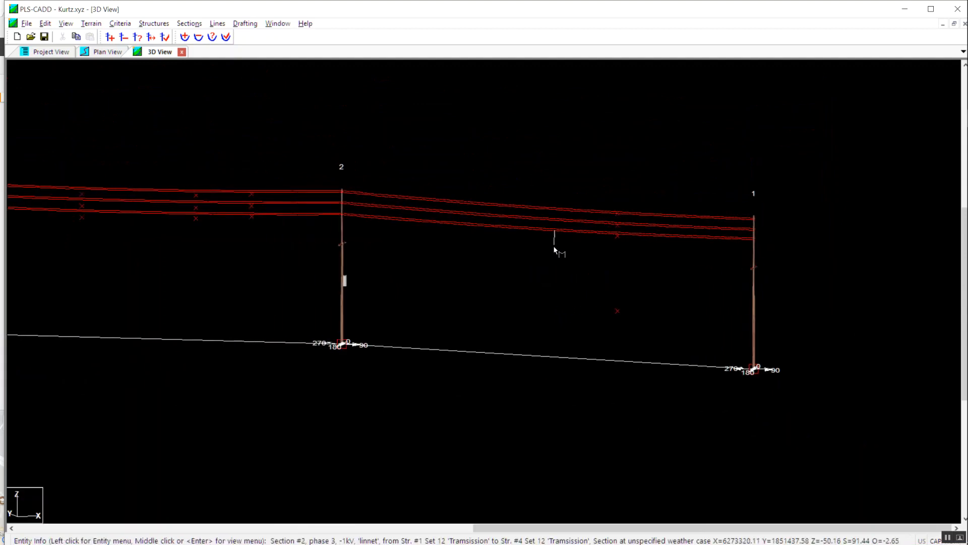
In the profile view, graphically sag the first wire section to about 756 lb near the survey points between structures 2 and 3, and apply it.
key(p)
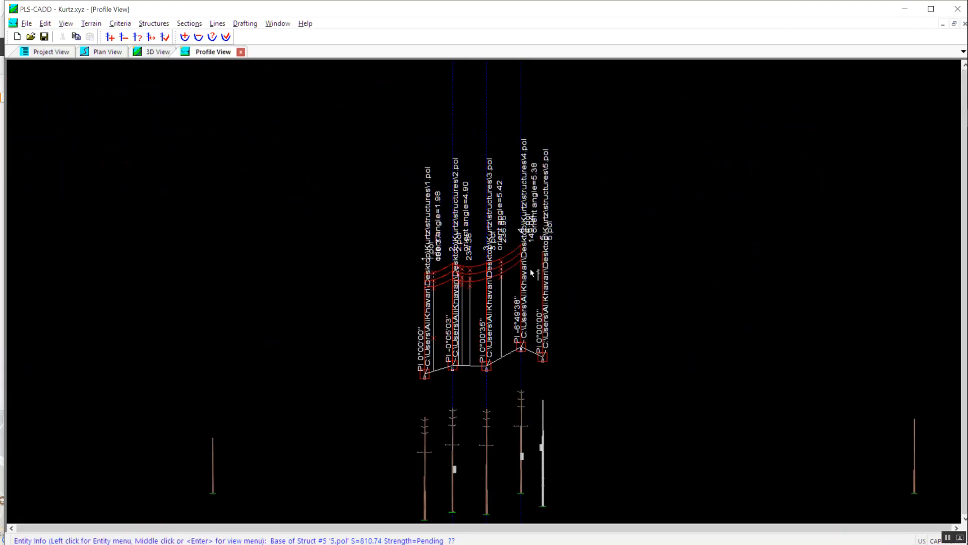
scroll(497, 291, up, 5)
scroll(446, 293, down, 3)
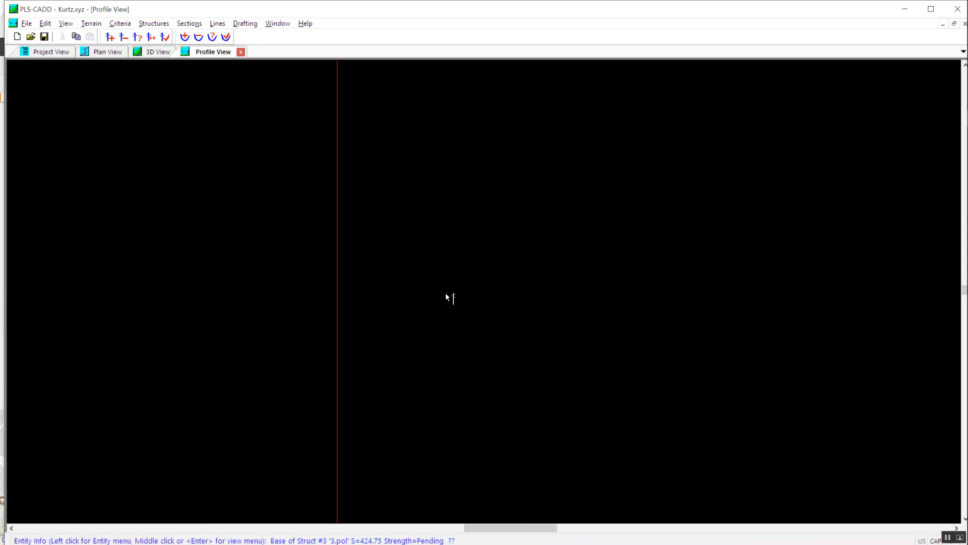
middle_click(444, 293)
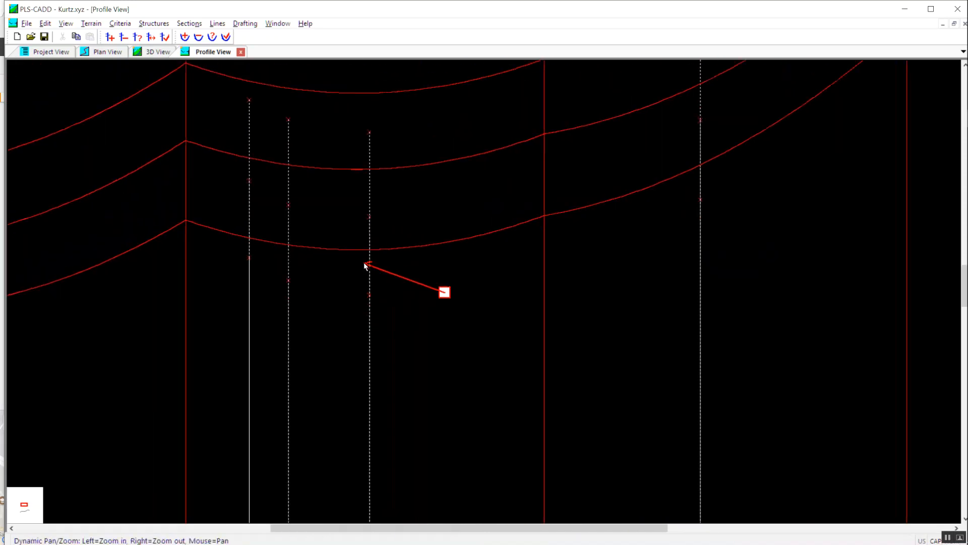
middle_click(362, 258)
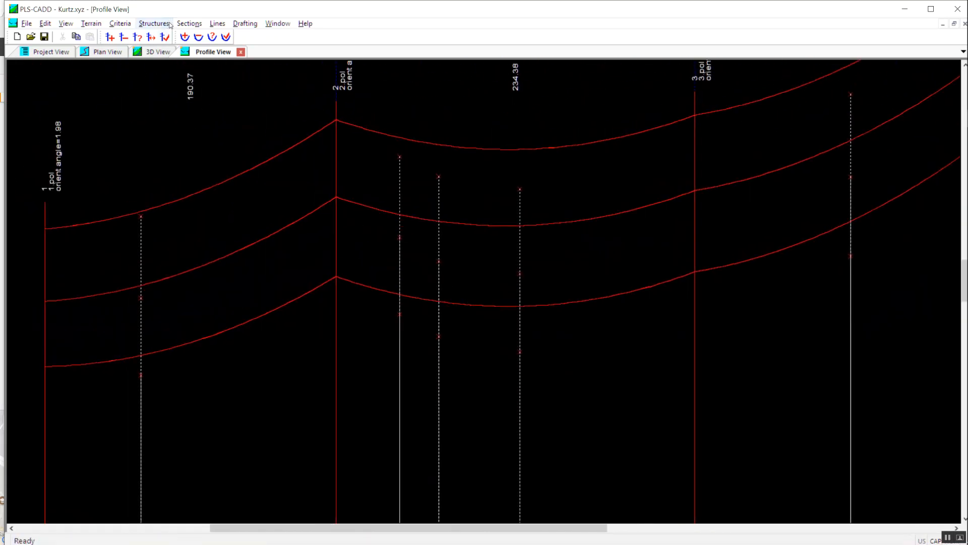
click(188, 23)
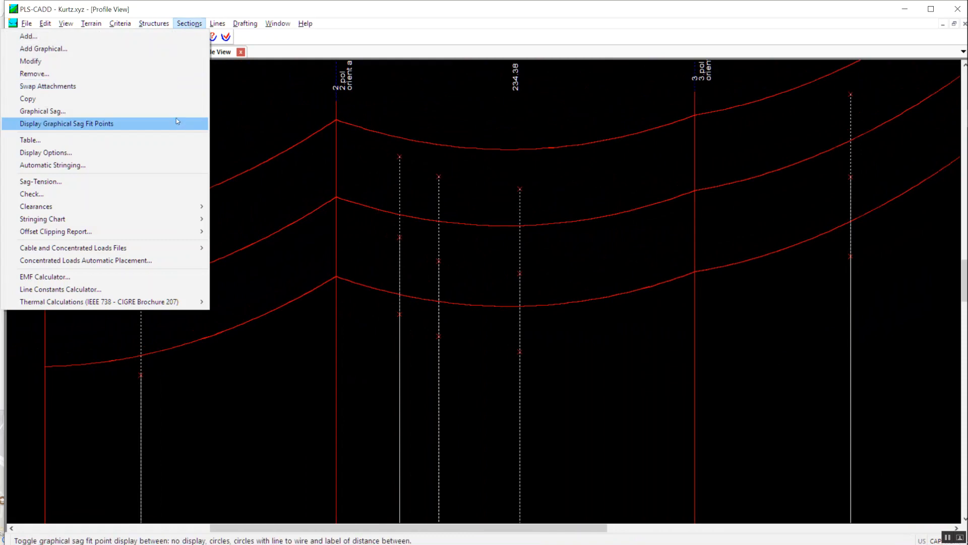
click(176, 116)
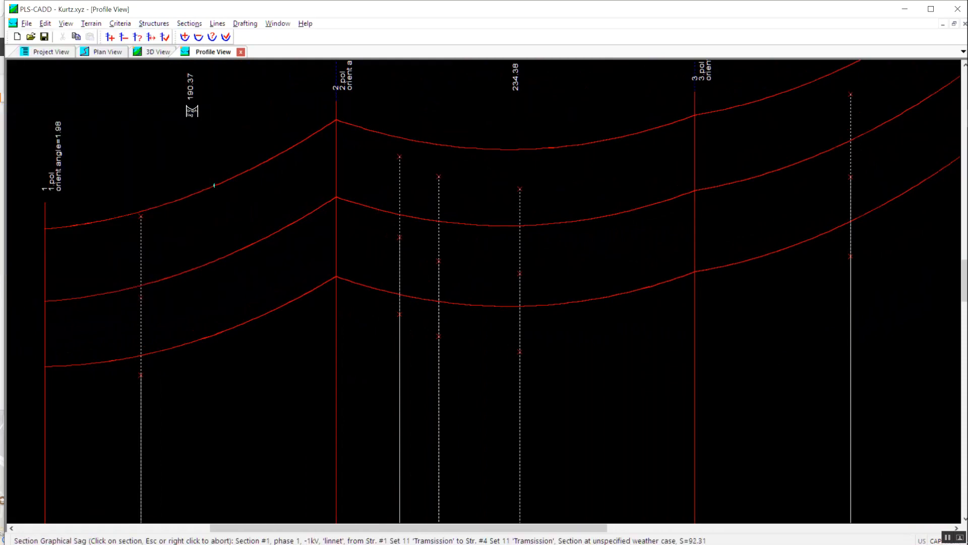
click(497, 148)
click(463, 180)
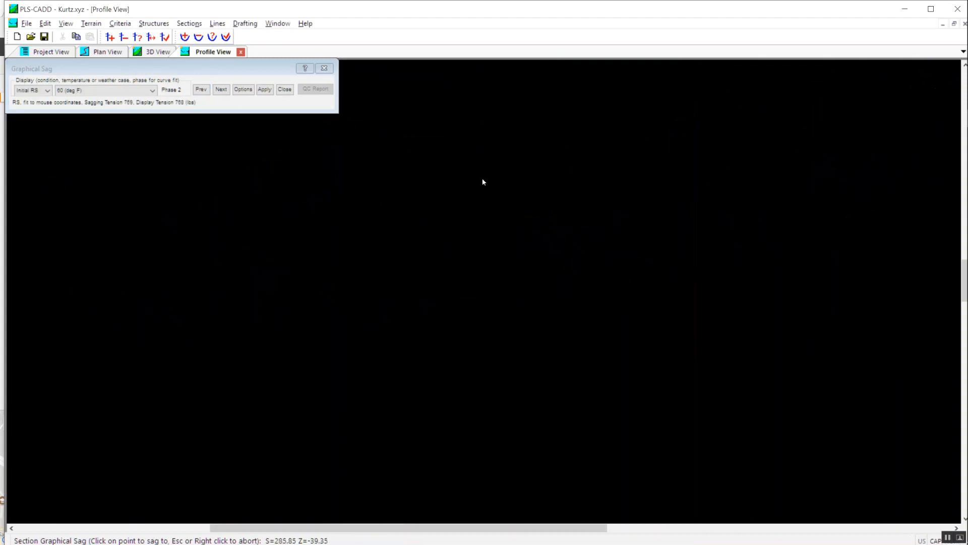
click(482, 178)
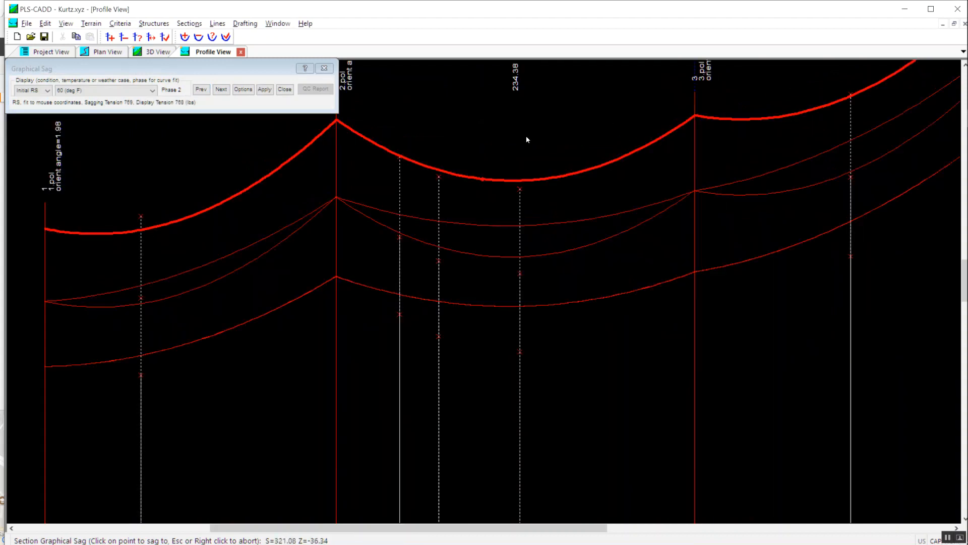
click(483, 182)
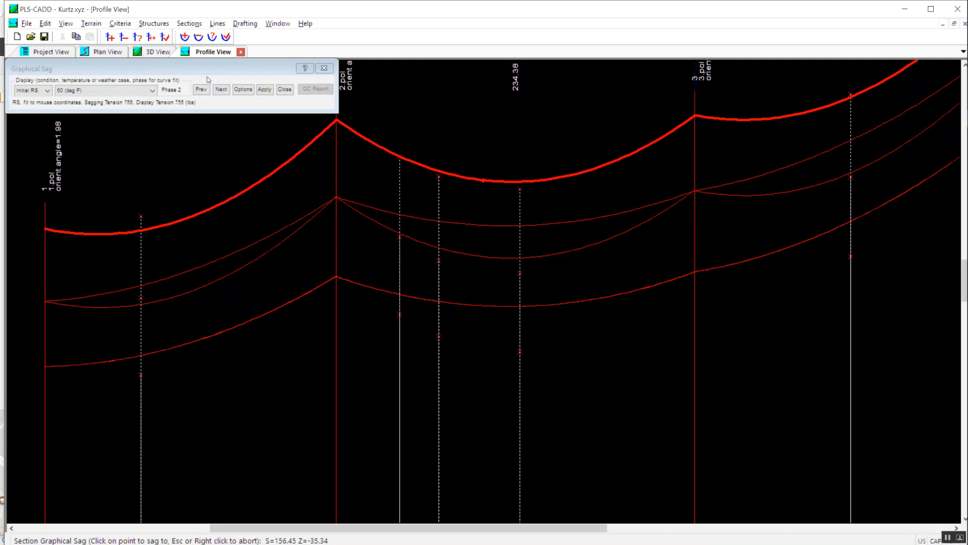
click(266, 90)
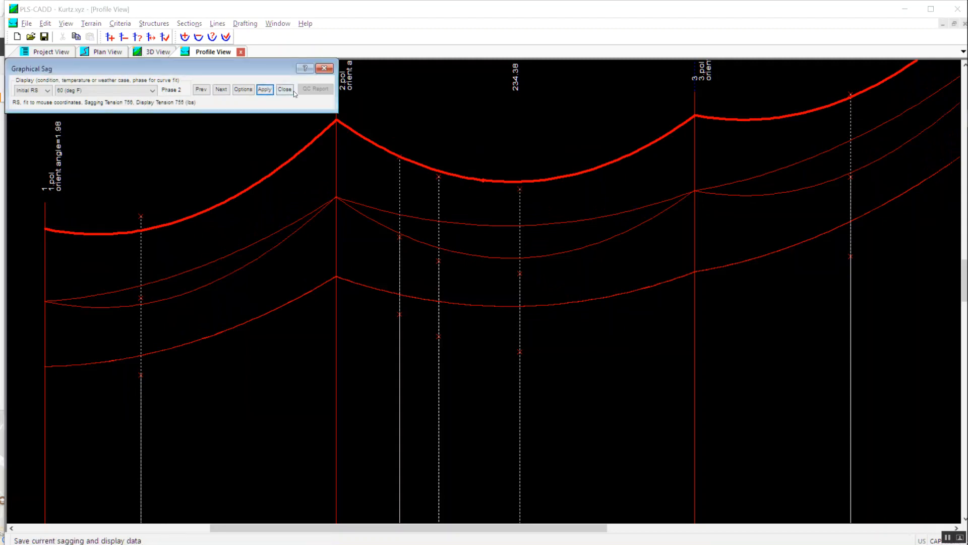
Graphically sag the other wire section to about 752 lb between structures 2 and 3, apply it, and finish graphical sagging.
click(200, 89)
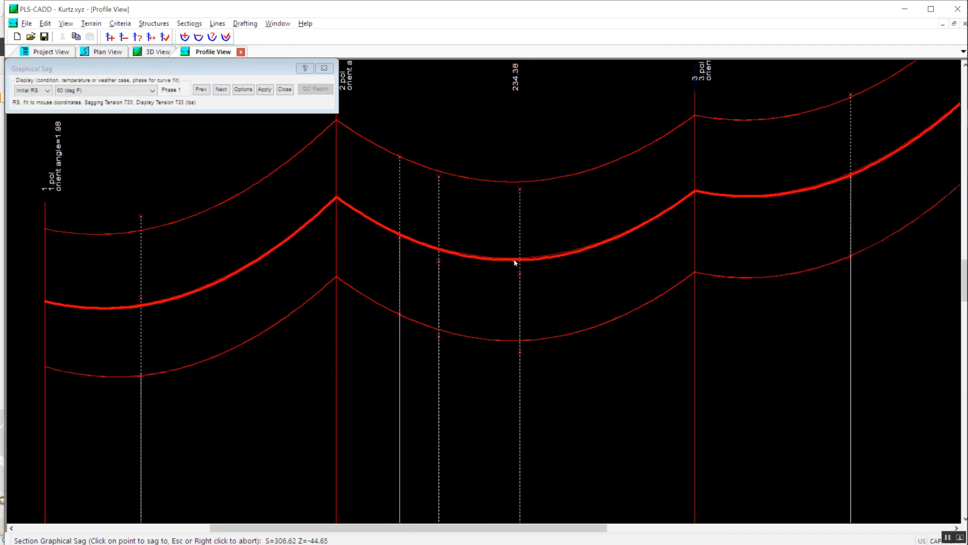
click(515, 259)
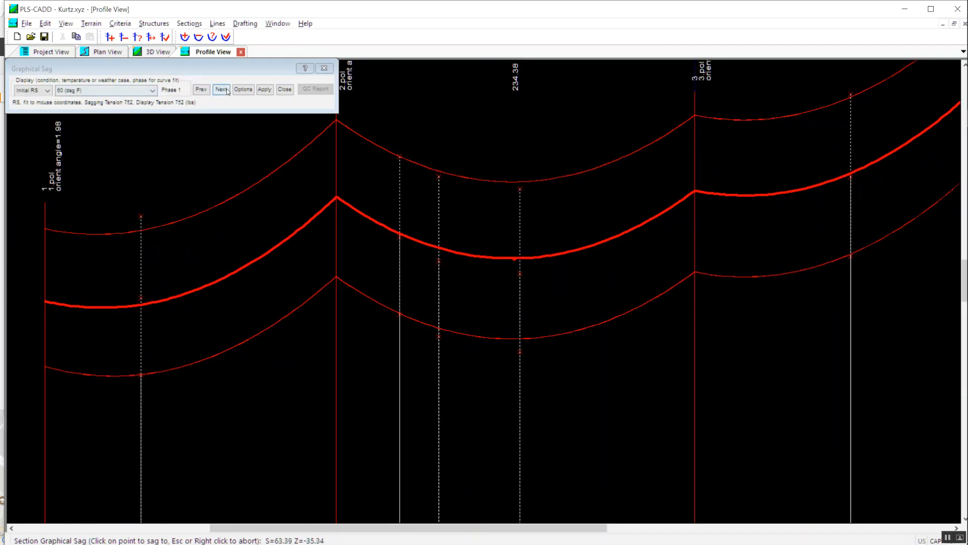
click(260, 91)
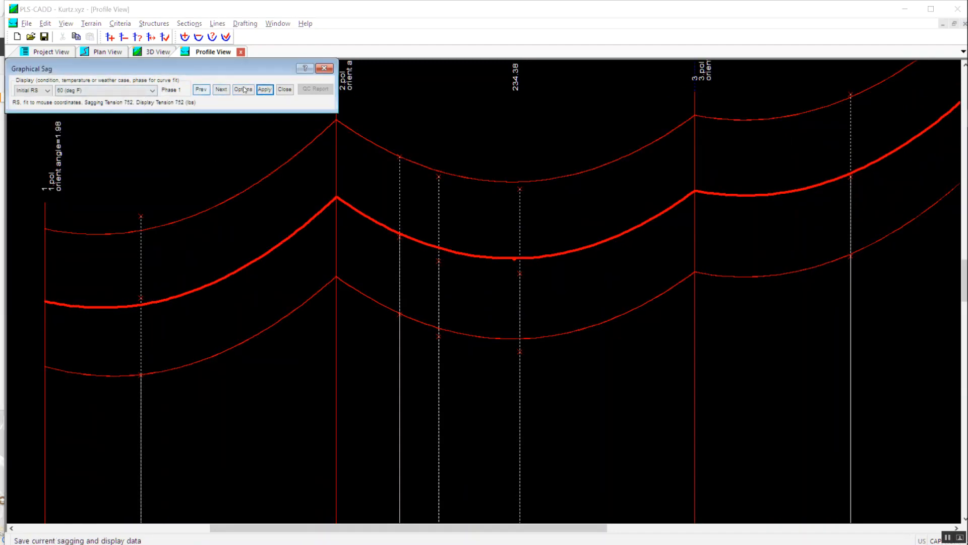
click(324, 68)
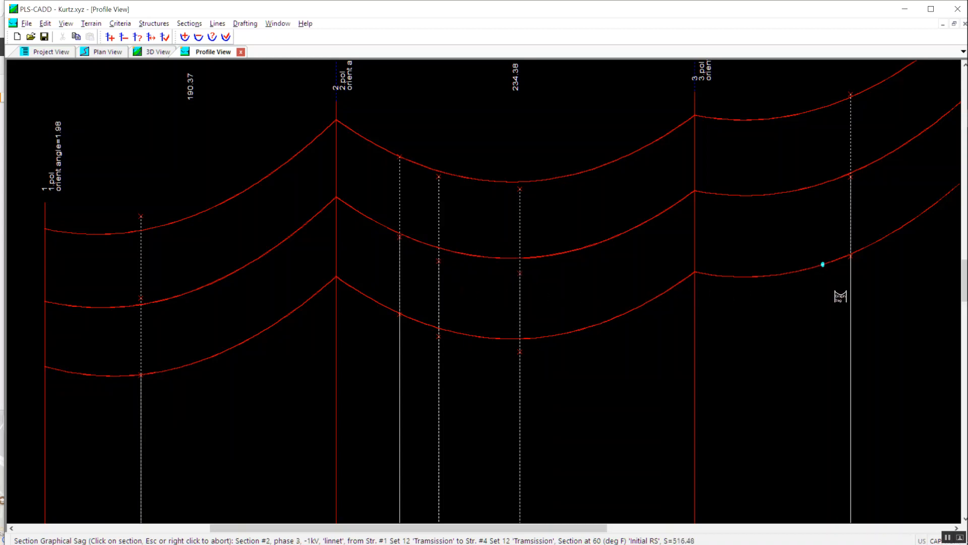
Compare the resagged wires with the wire survey points along structures 1 to 4 in the profile and 3D views.
scroll(737, 260, down, 1)
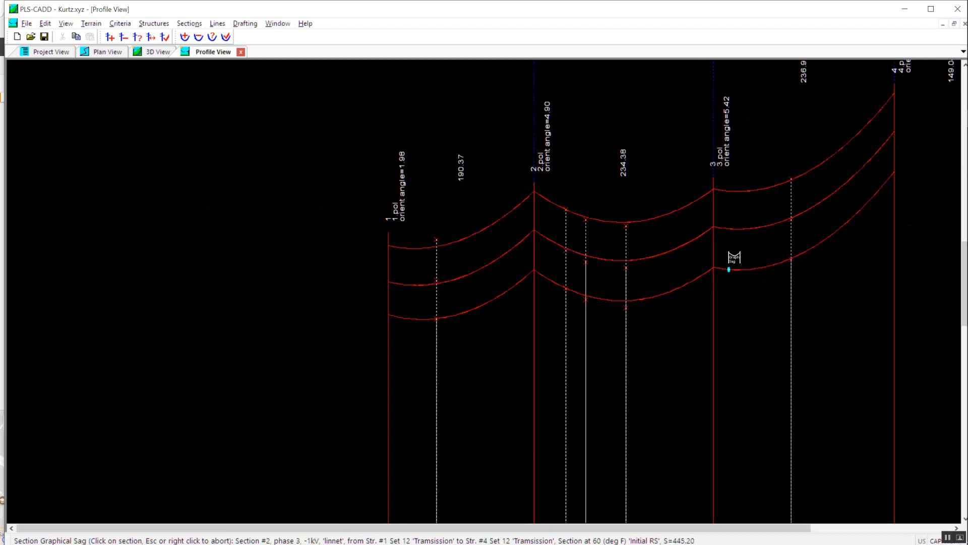
drag(471, 216, 486, 259)
scroll(532, 227, down, 1)
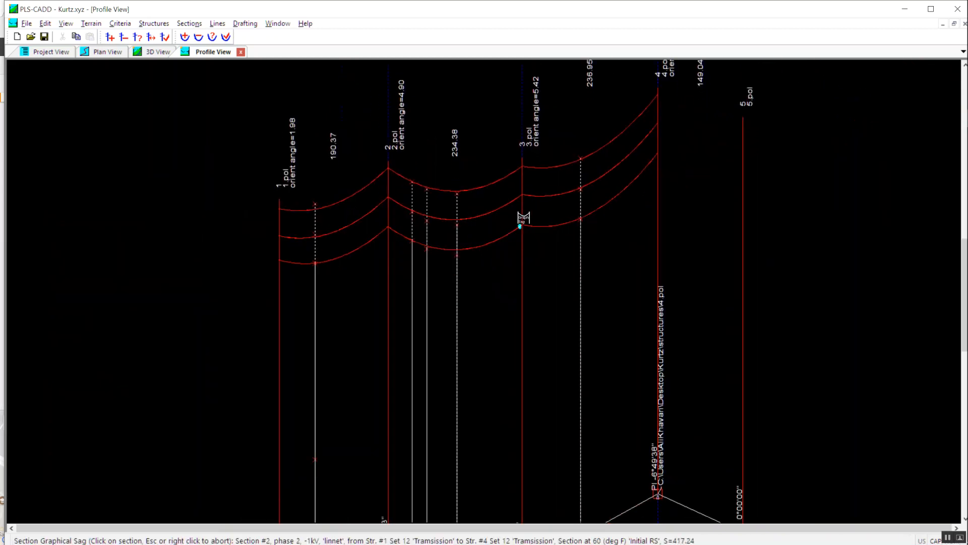
drag(511, 215, 512, 211)
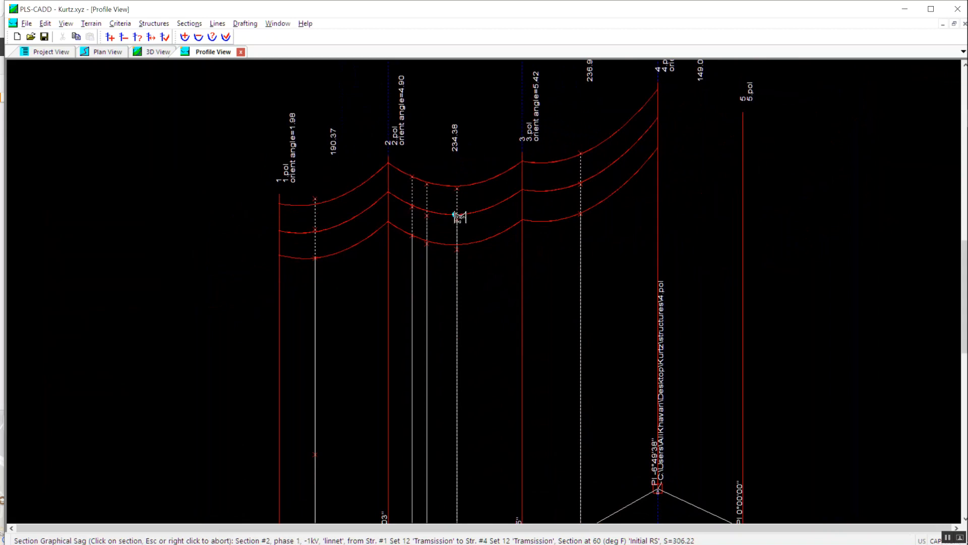
key(ctrl+Tab)
drag(560, 234, 598, 242)
drag(664, 247, 492, 222)
drag(588, 247, 480, 240)
scroll(529, 245, down, 2)
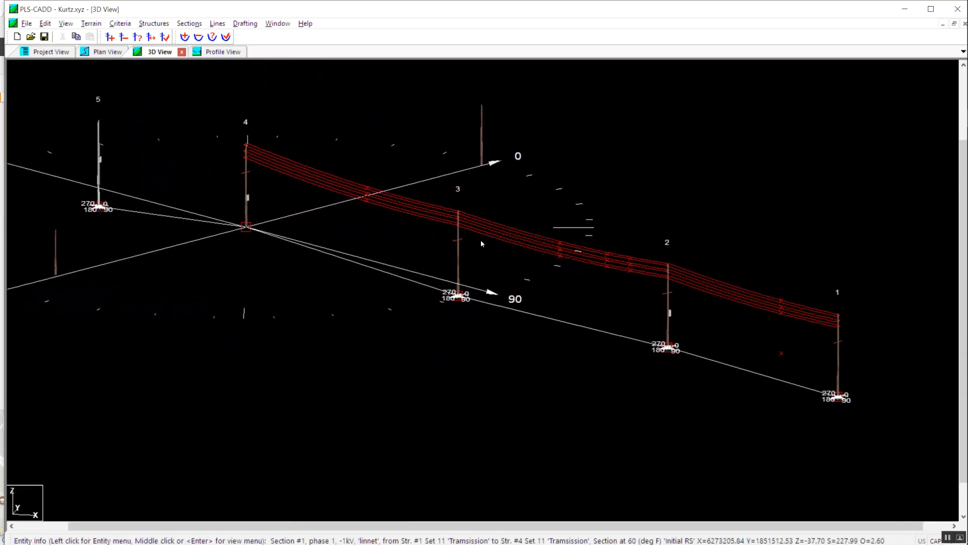
Revisit IKE Office, look over the PLS-CADD settings in IKE Integration, and return to the 3D view in PLS-CADD.
key(alt+Tab)
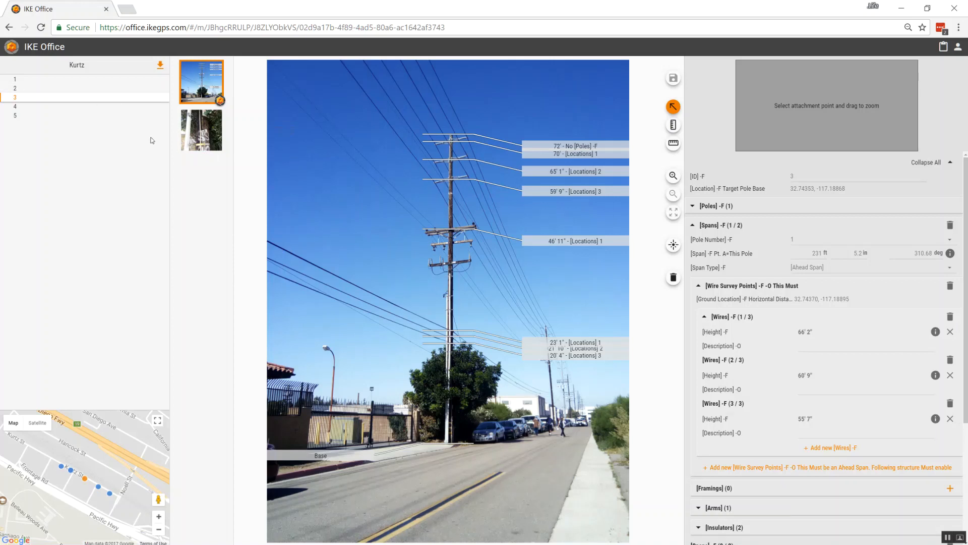
key(alt+Tab)
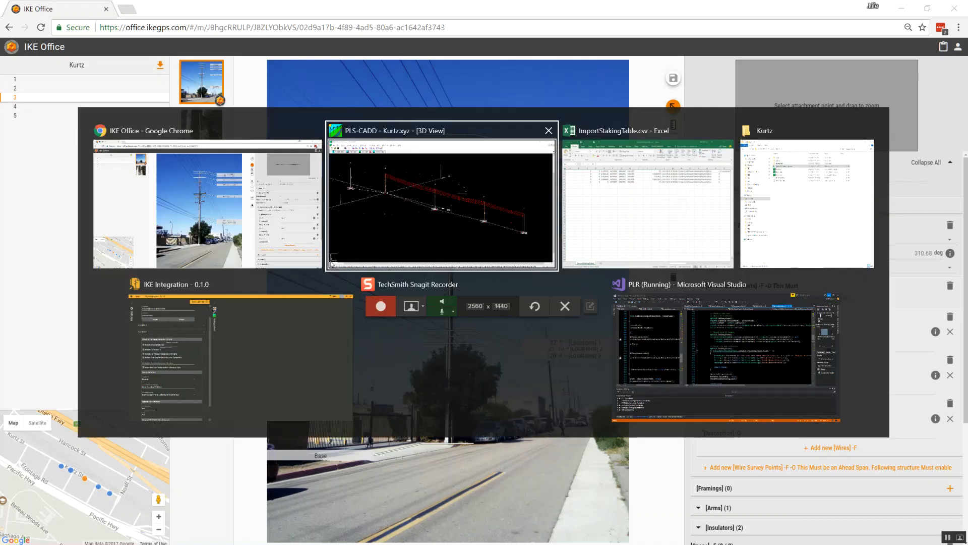
key(alt+Tab)
key(alt+Tab)
key(alt+Tab)
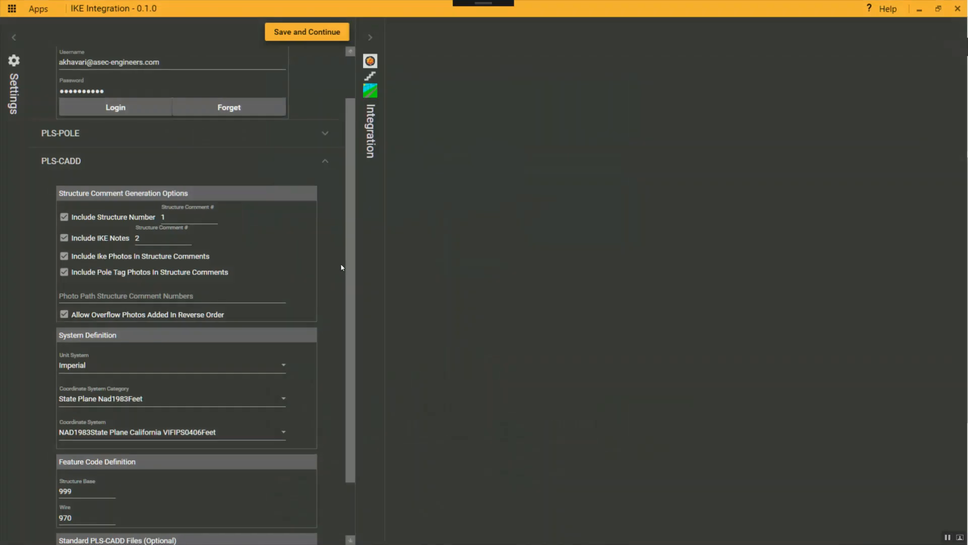
key(alt+Tab)
key(alt+Tab)
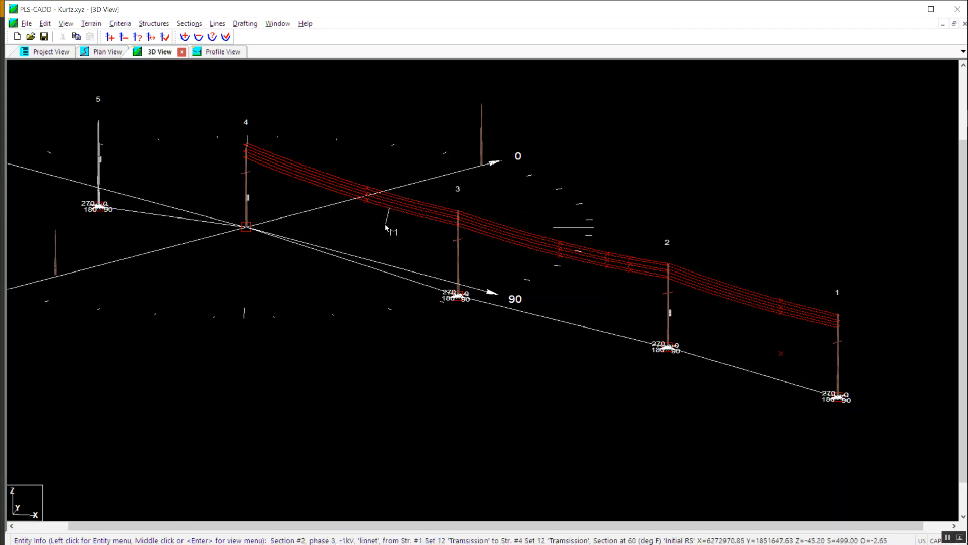
Run a structure check on structure 4 in the 3D view and close its results.
drag(86, 157, 230, 187)
drag(467, 222, 405, 208)
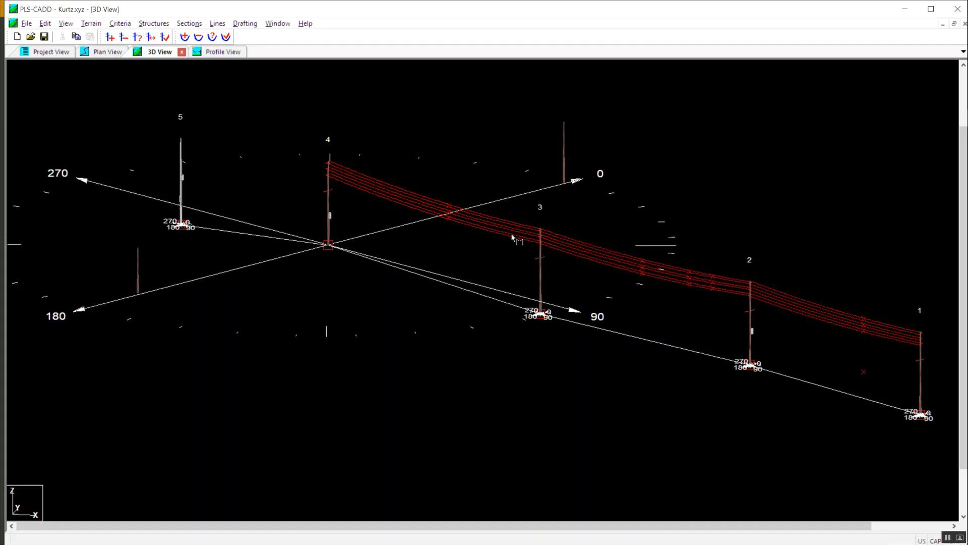
scroll(676, 261, up, 3)
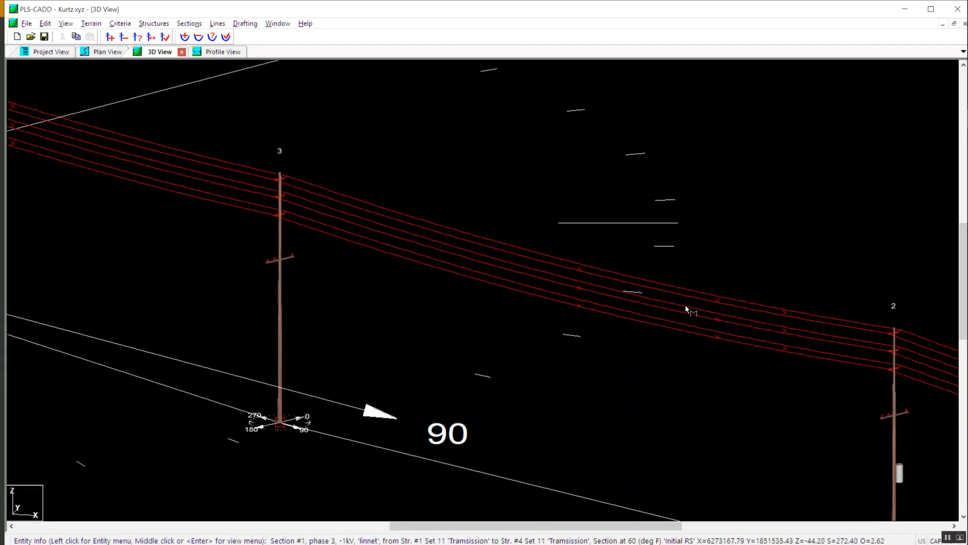
scroll(663, 284, down, 1)
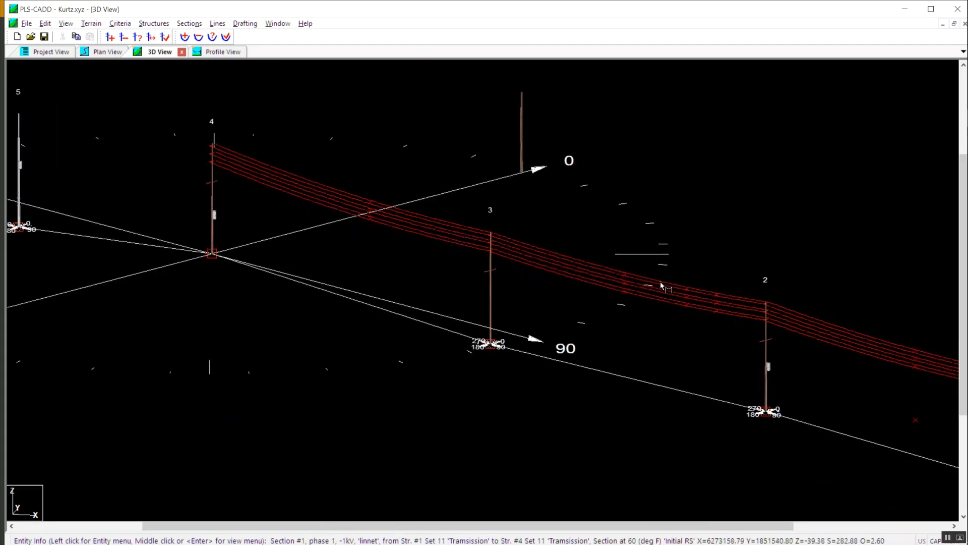
scroll(658, 291, down, 1)
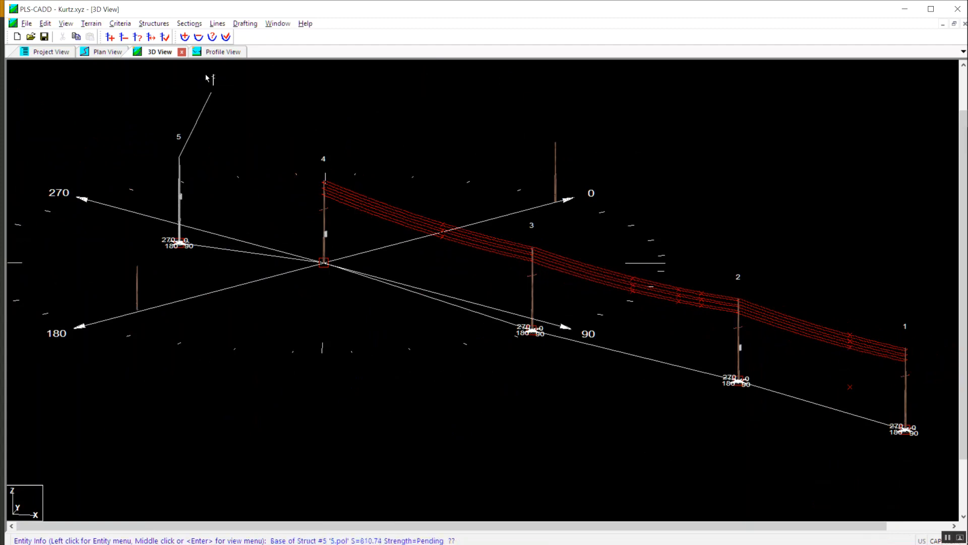
click(164, 36)
click(324, 261)
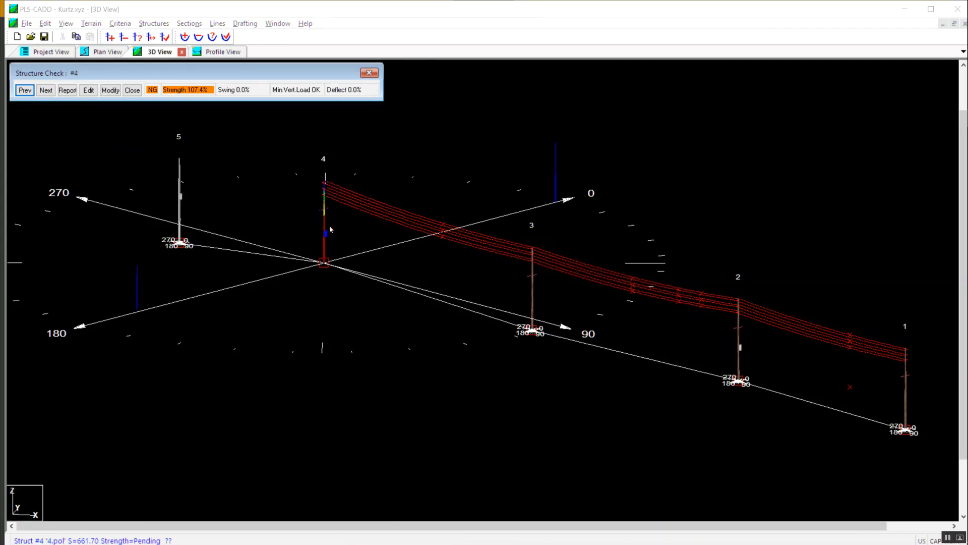
click(370, 73)
Run structure checks on structures 3, 2 and 1 in turn, closing the results of each.
click(531, 304)
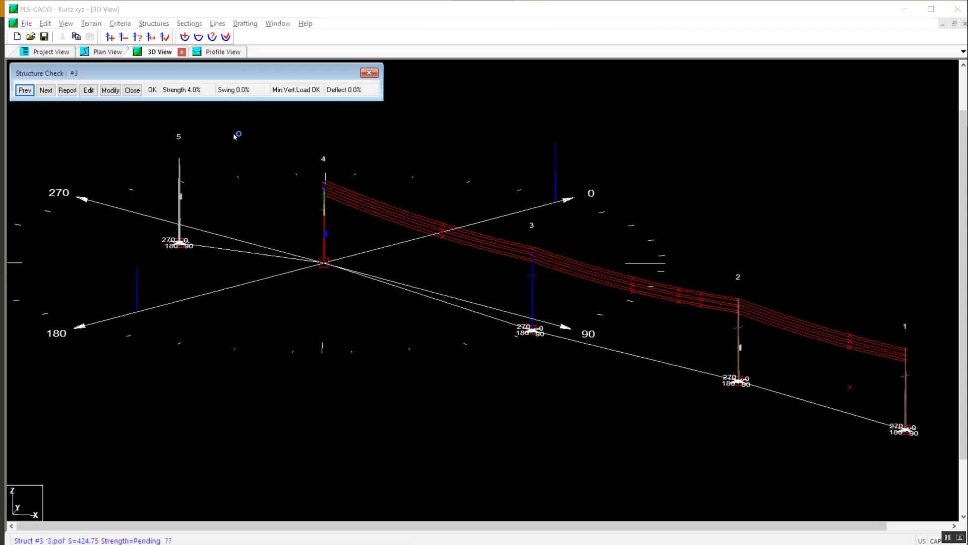
click(369, 72)
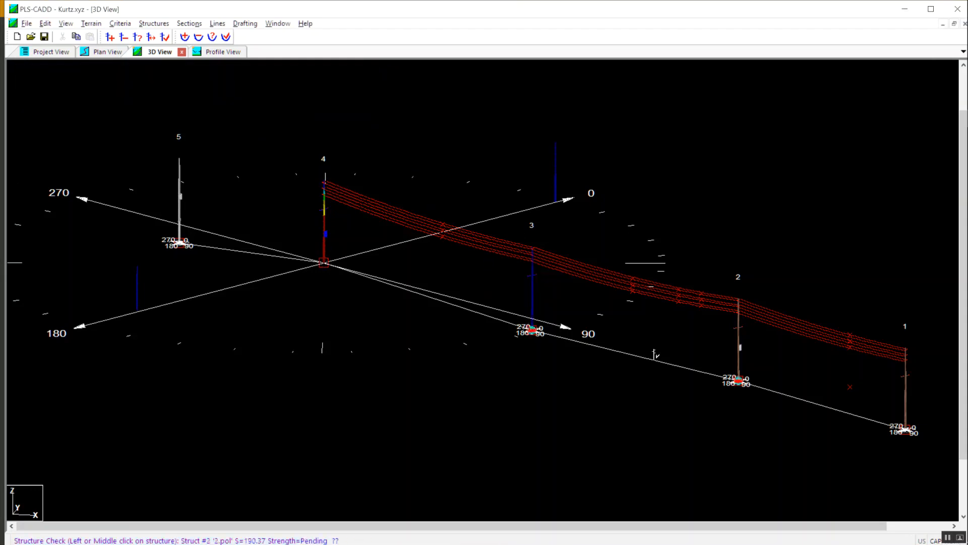
click(739, 356)
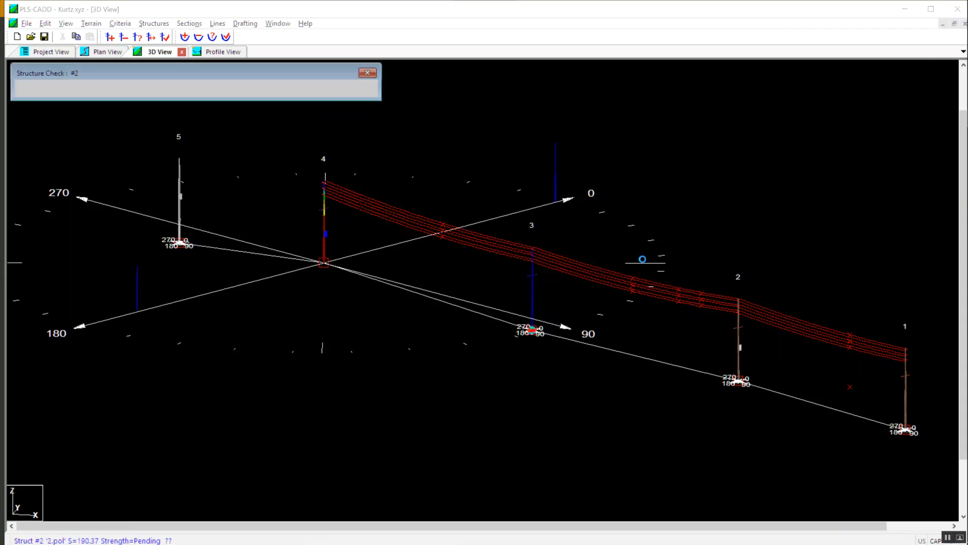
click(367, 73)
click(907, 387)
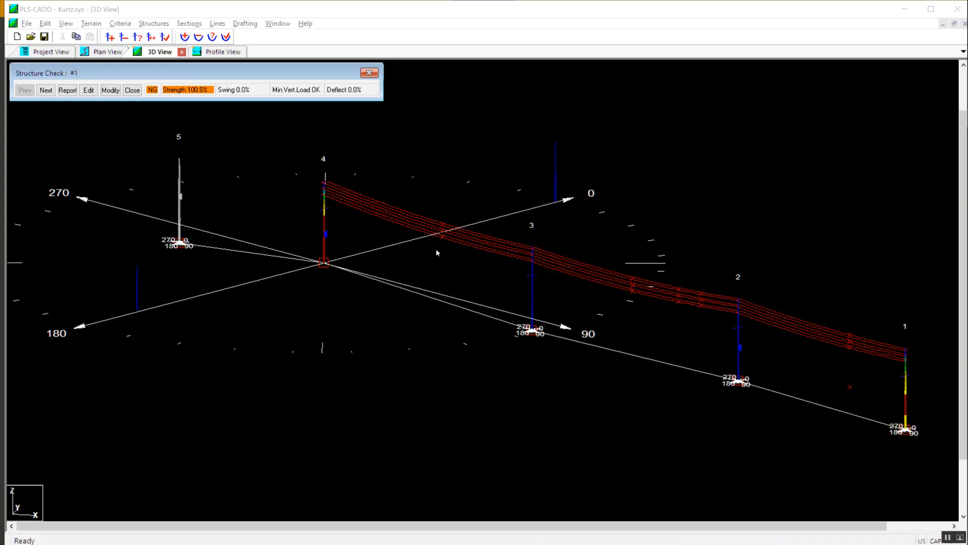
click(370, 72)
Review the color-coded structure check results along the whole line, ending at structure 1.
scroll(382, 150, down, 1)
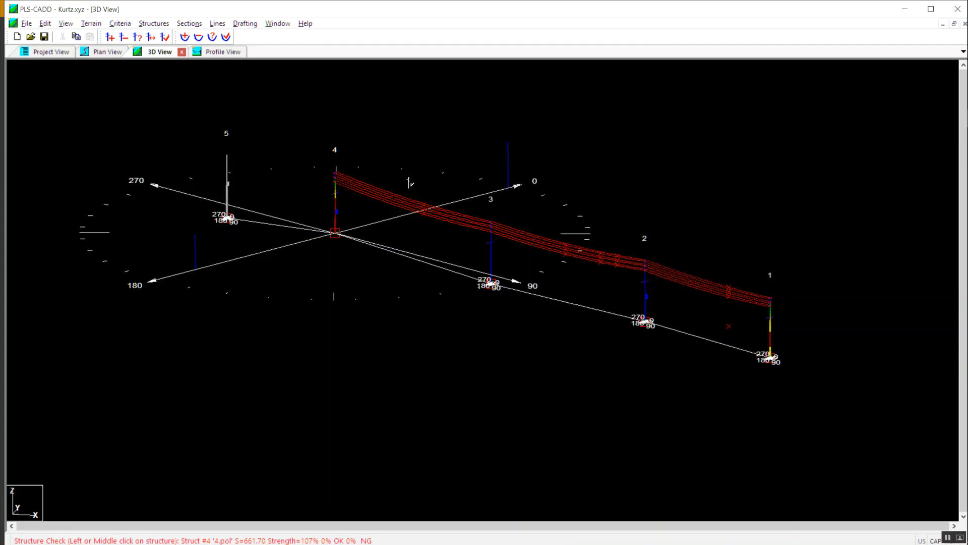
drag(390, 204, 433, 201)
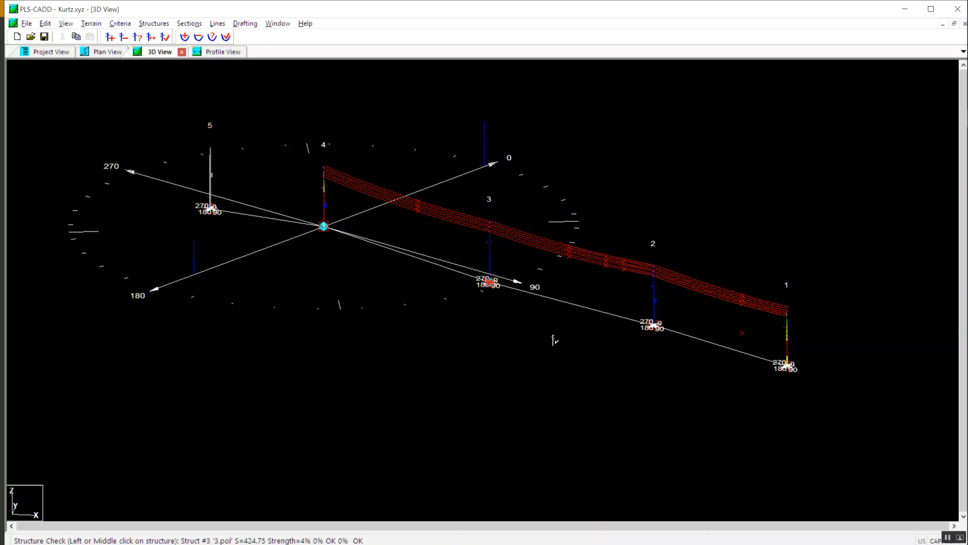
click(787, 364)
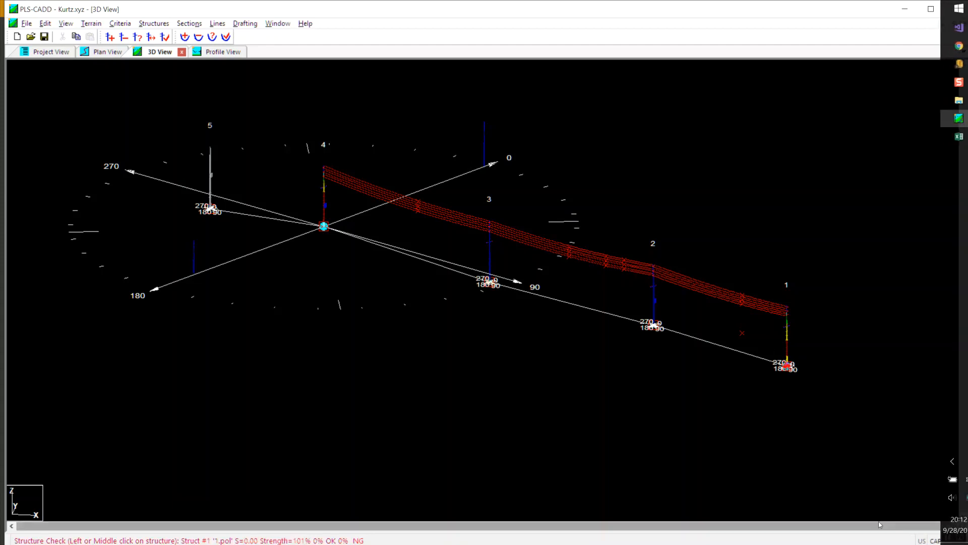